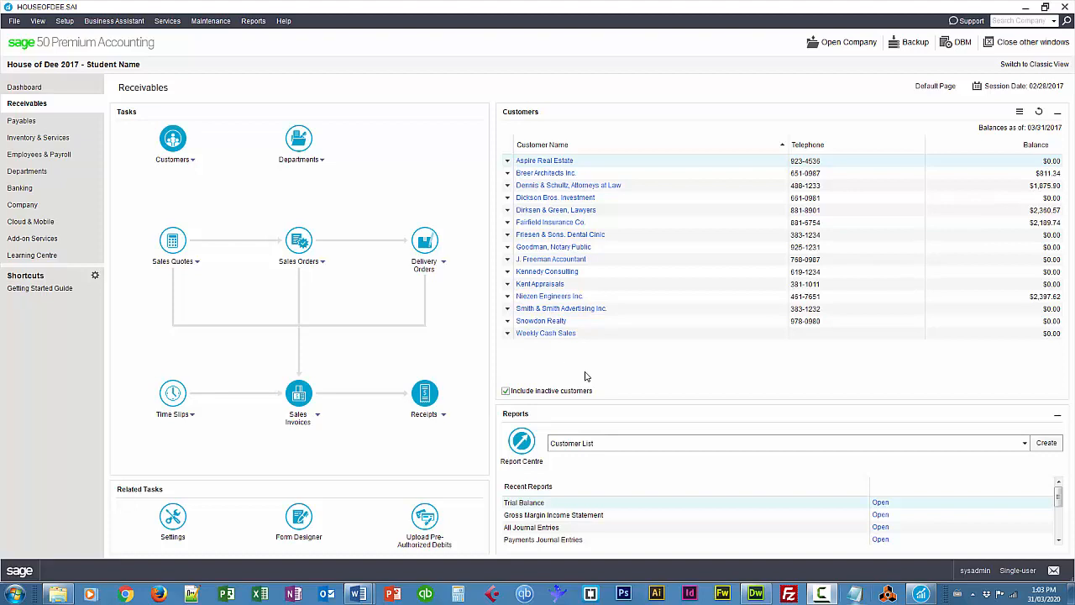
# Create a new general ledger account numbered 5050 and named Currency Exchange & Rounding in the chart of accounts
pyautogui.click(34, 204)
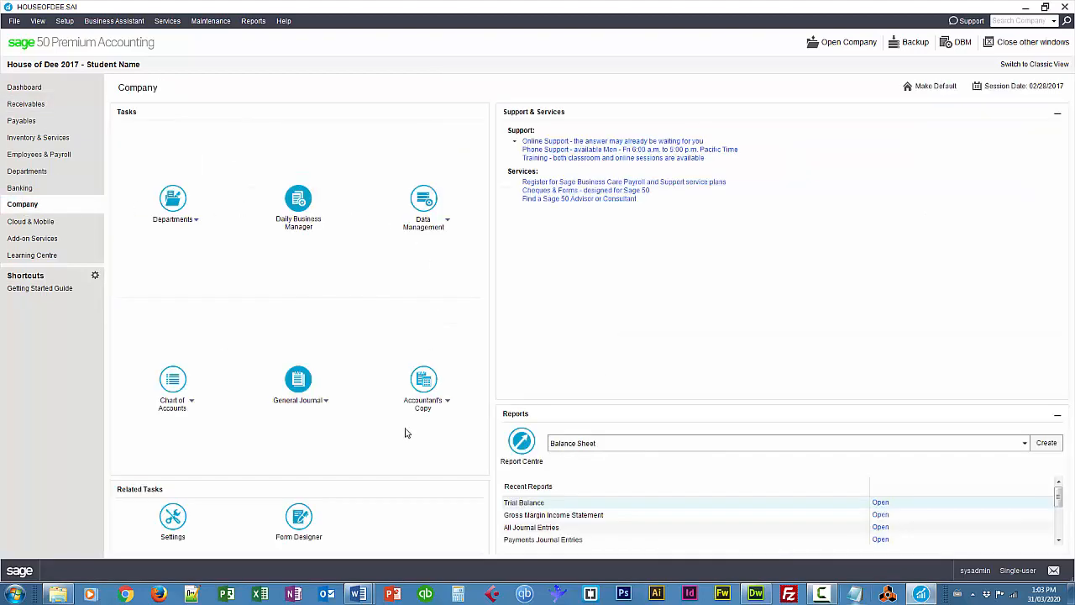
pyautogui.click(174, 382)
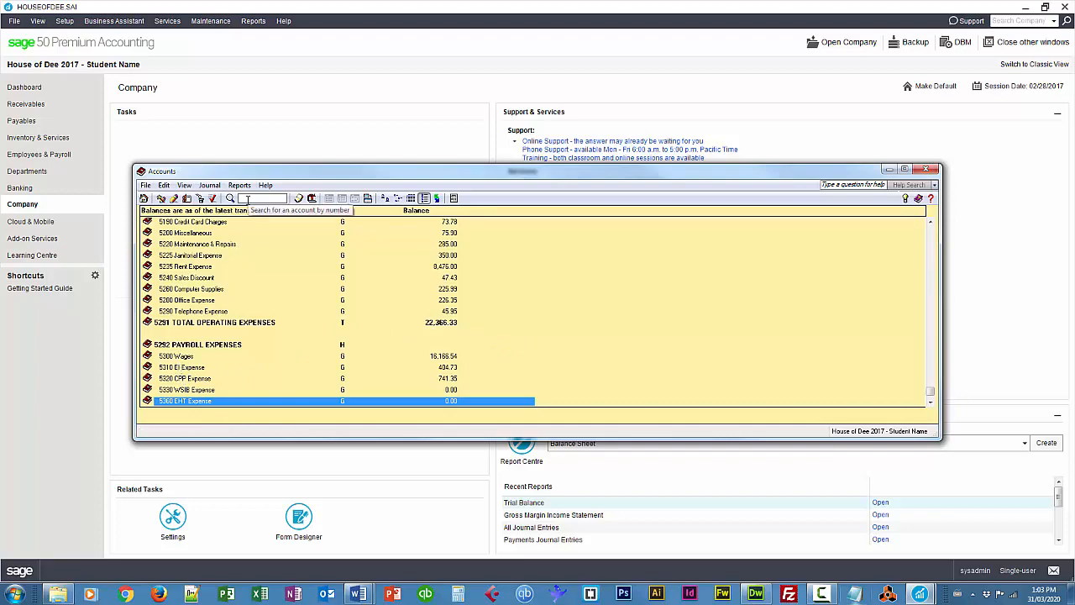
pyautogui.click(186, 198)
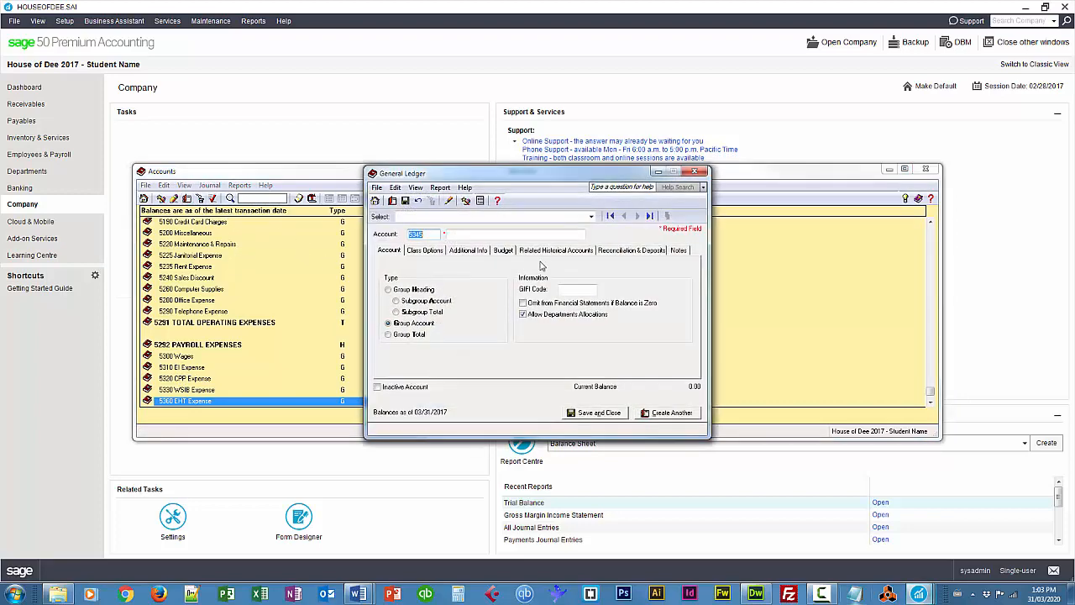
pyautogui.write('5050')
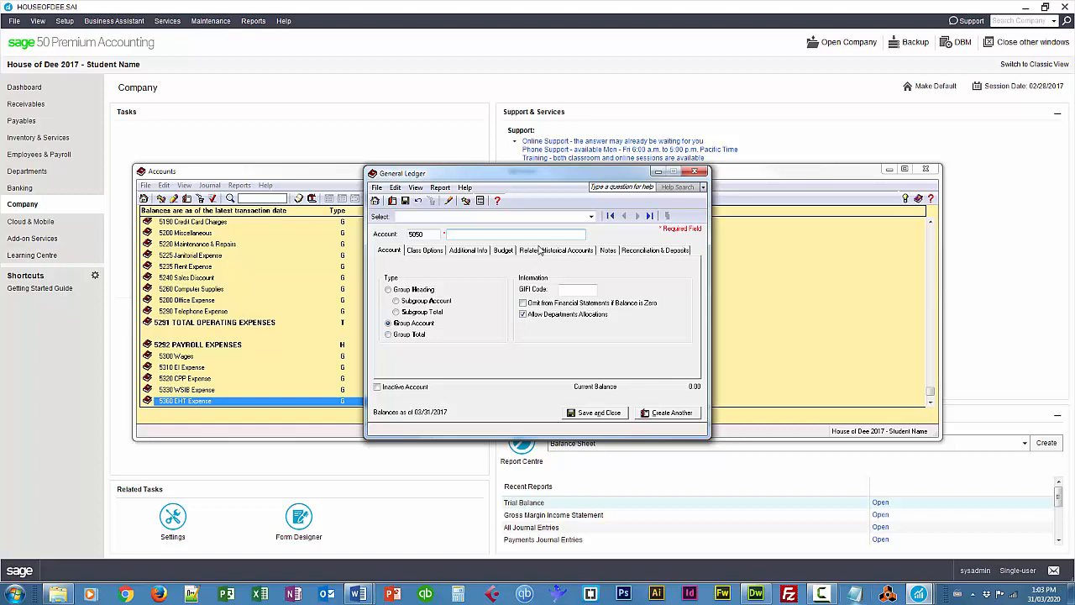
pyautogui.write('Currency Exchange & Rounding')
# Set the new account's class to General & Admin. Expense, save it and close the accounts list
pyautogui.click(424, 250)
pyautogui.click(463, 280)
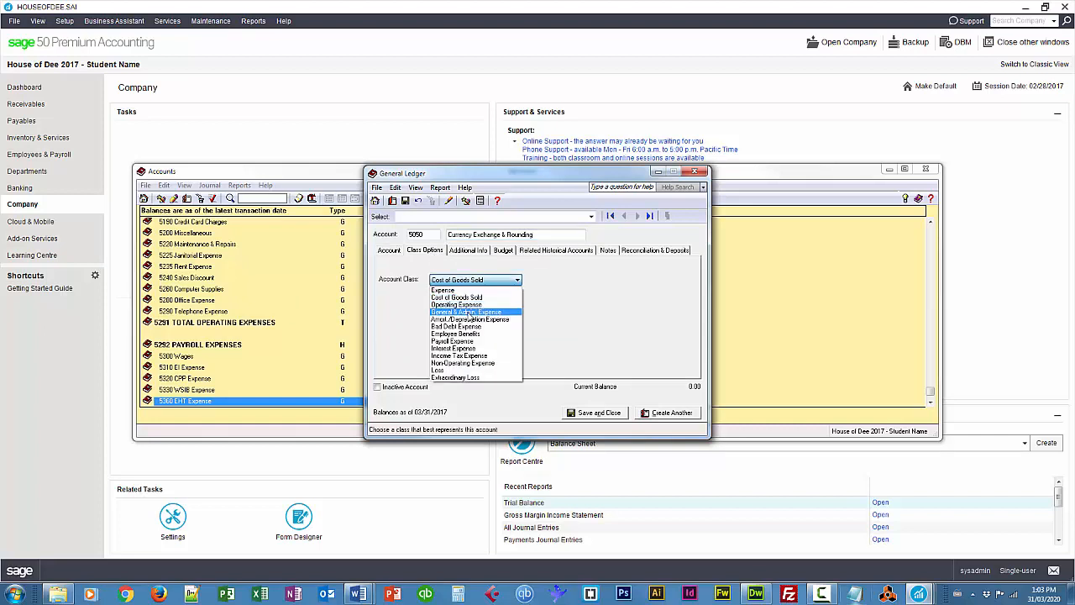
pyautogui.click(468, 313)
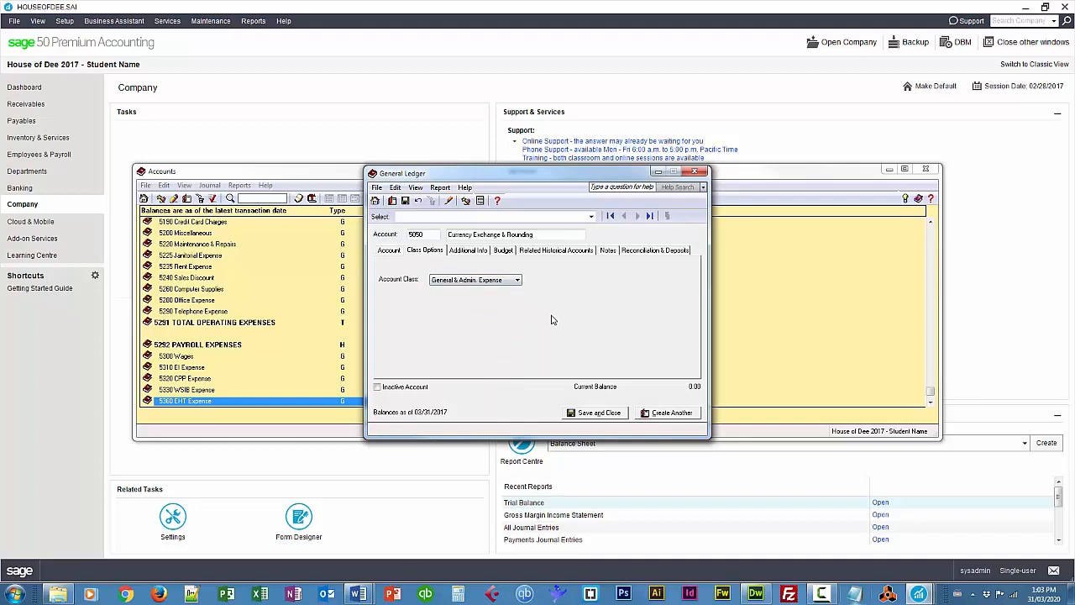
pyautogui.click(613, 416)
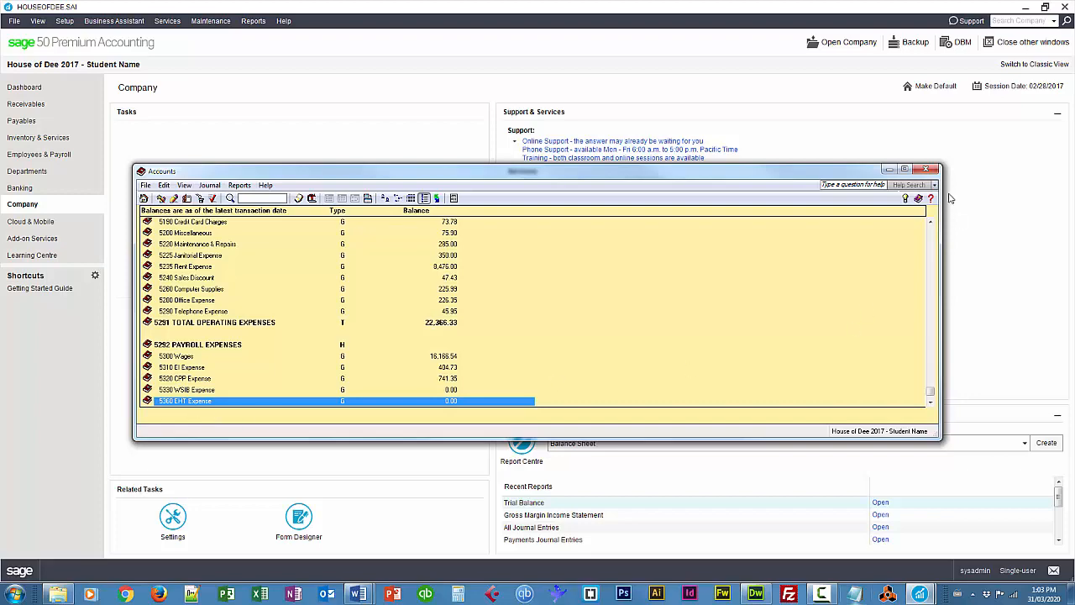
pyautogui.click(927, 172)
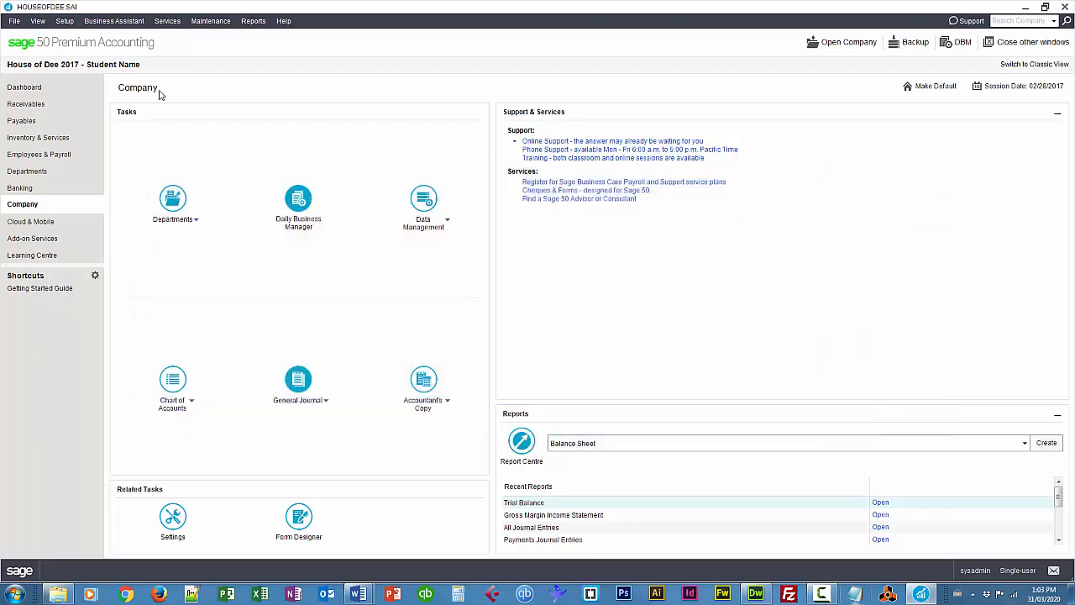
# Enable foreign currency transactions in the company settings and track exchange and rounding differences in account 5050 Currency Exchange & Rounding
pyautogui.click(64, 22)
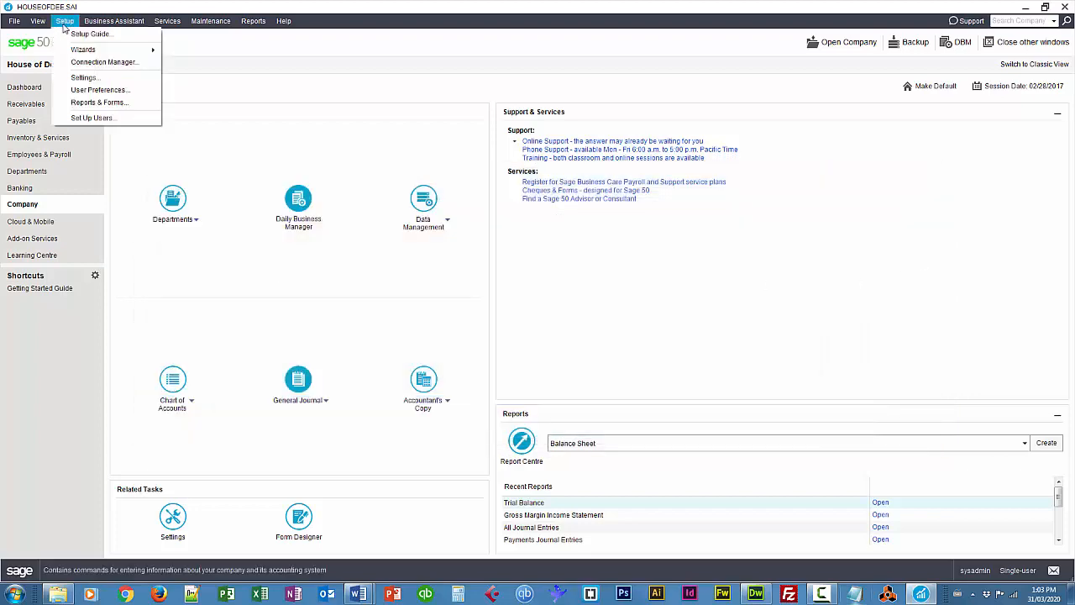
pyautogui.click(77, 78)
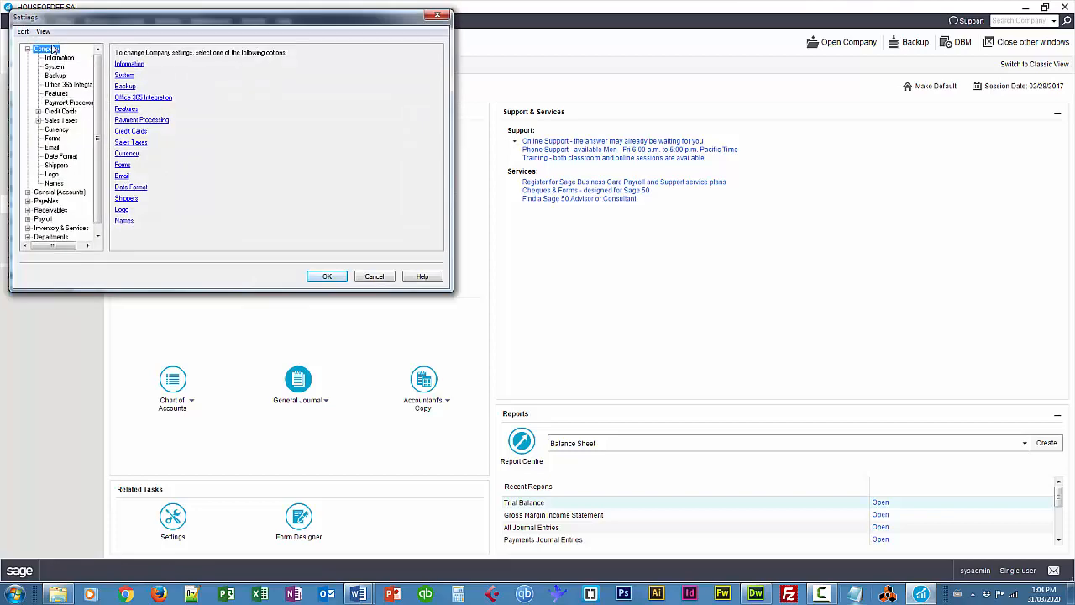
pyautogui.click(56, 129)
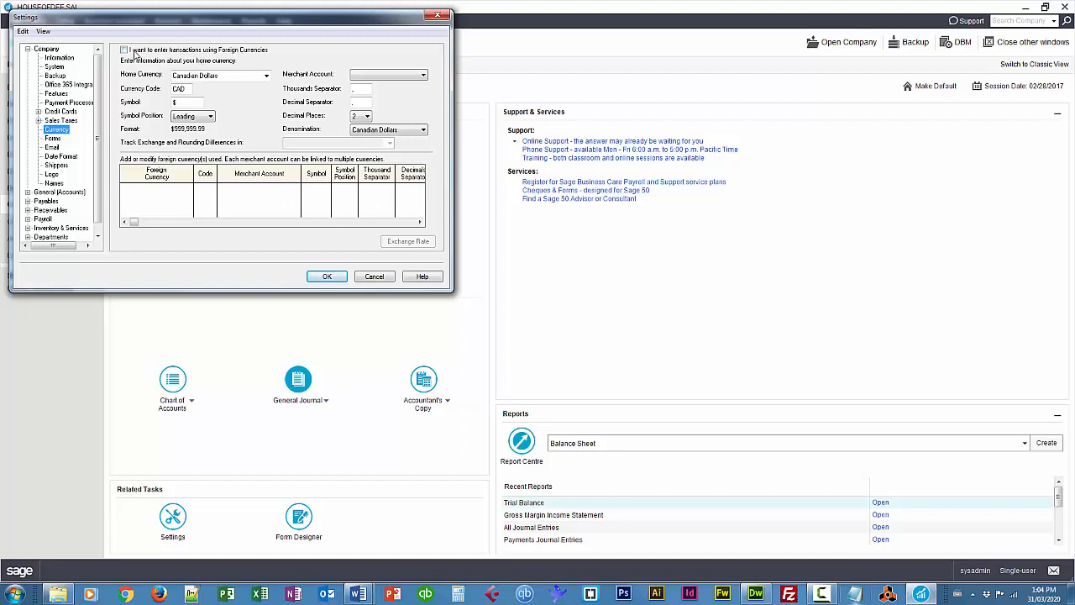
pyautogui.click(125, 50)
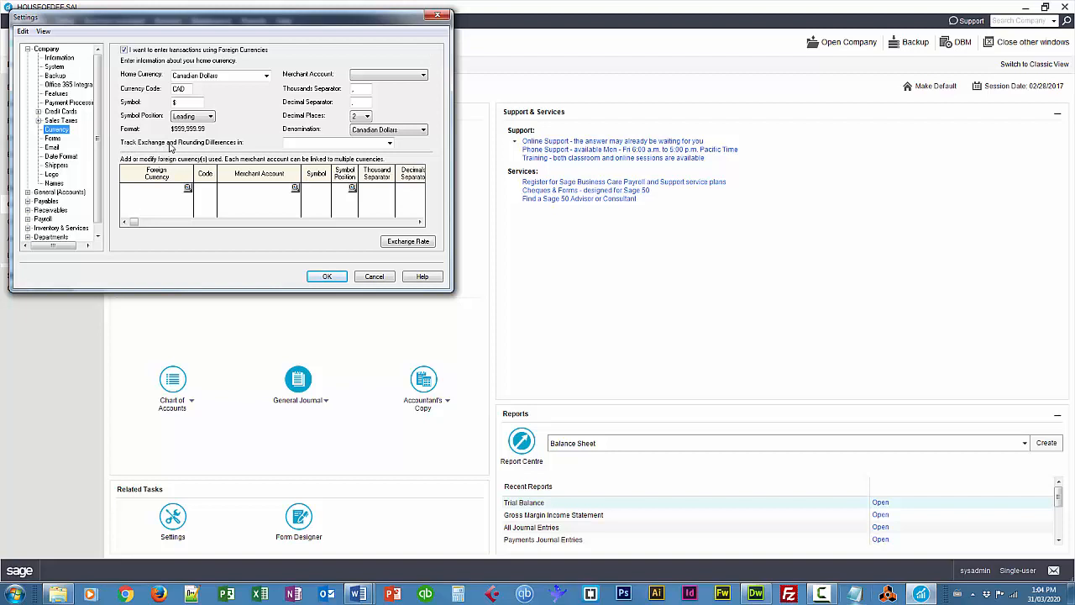
pyautogui.click(390, 142)
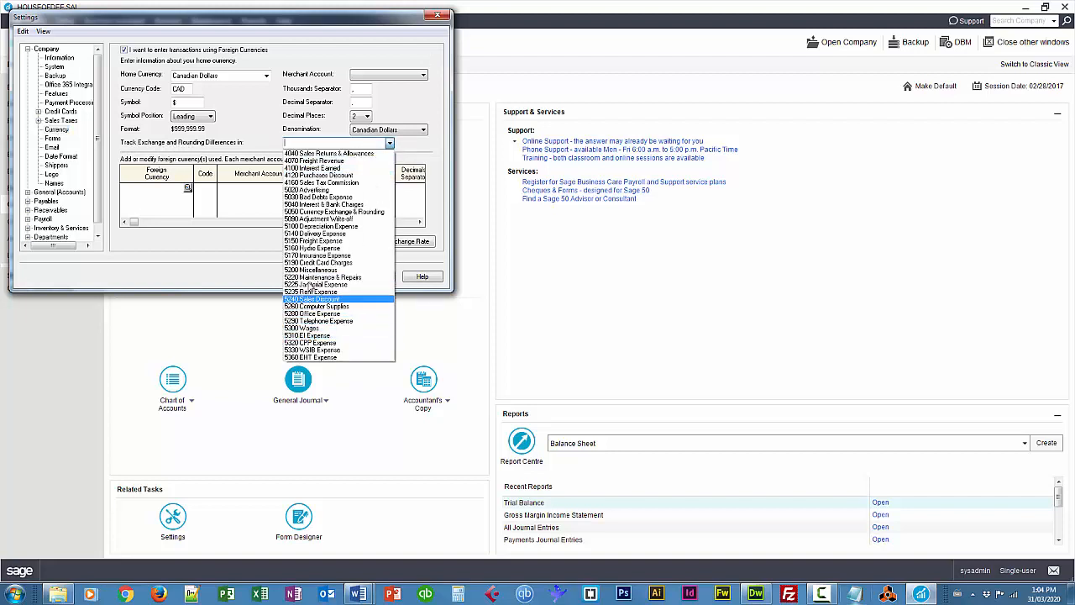
pyautogui.click(311, 213)
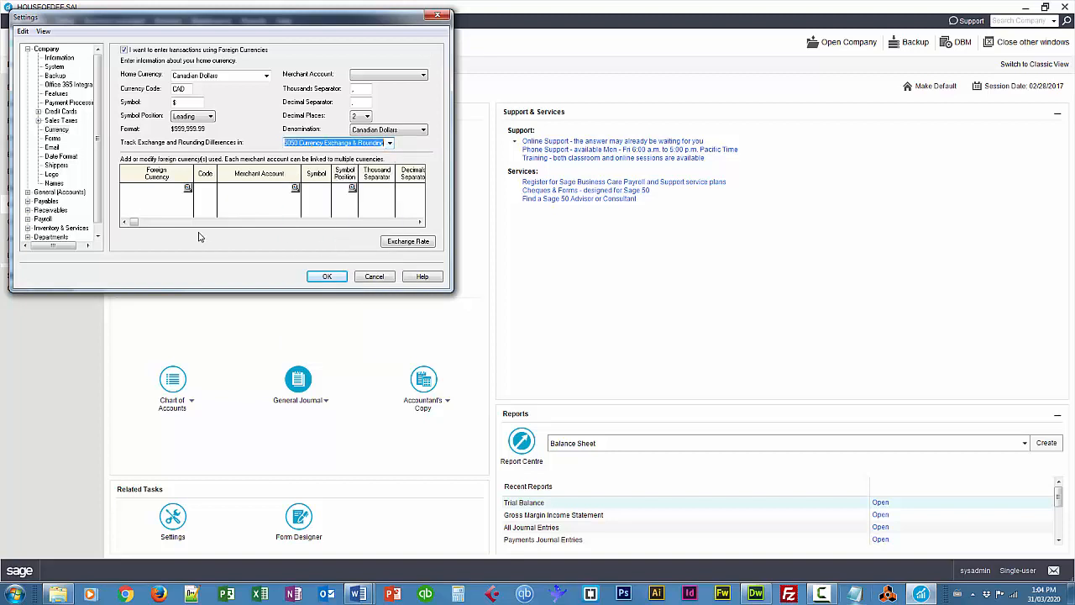
# Add United States Dollars as a foreign currency in the company's currency settings
pyautogui.click(186, 189)
pyautogui.click(188, 188)
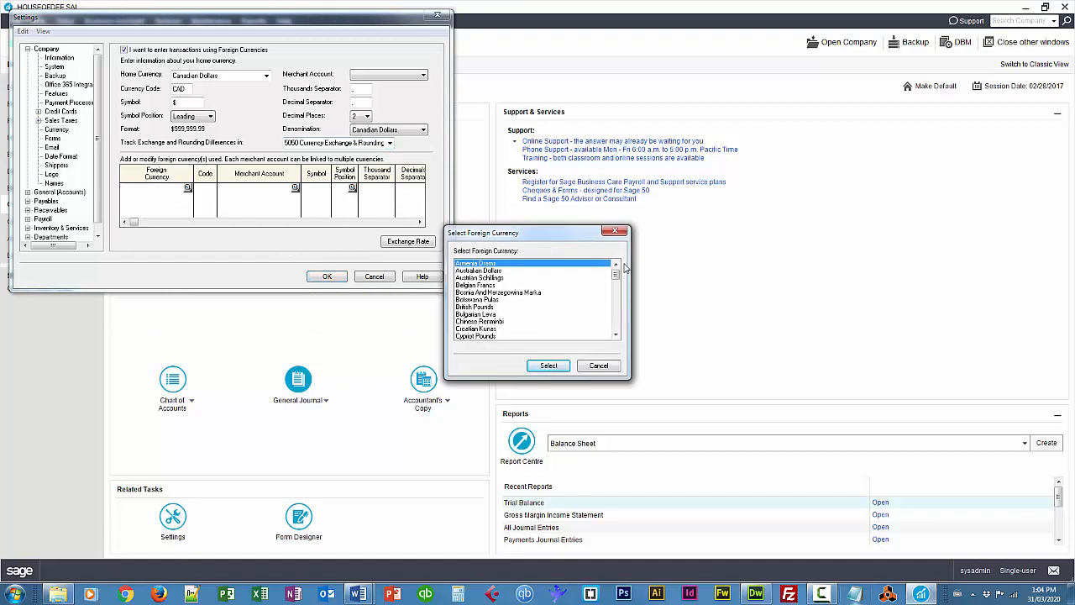
pyautogui.moveTo(616, 278); pyautogui.dragTo(617, 324)
pyautogui.click(492, 322)
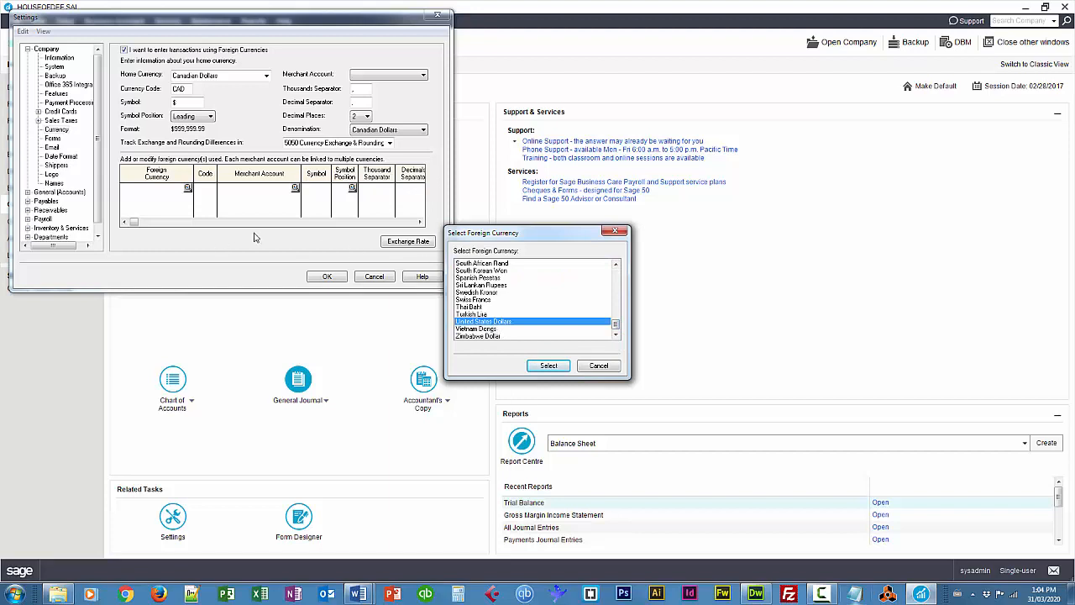
pyautogui.click(545, 366)
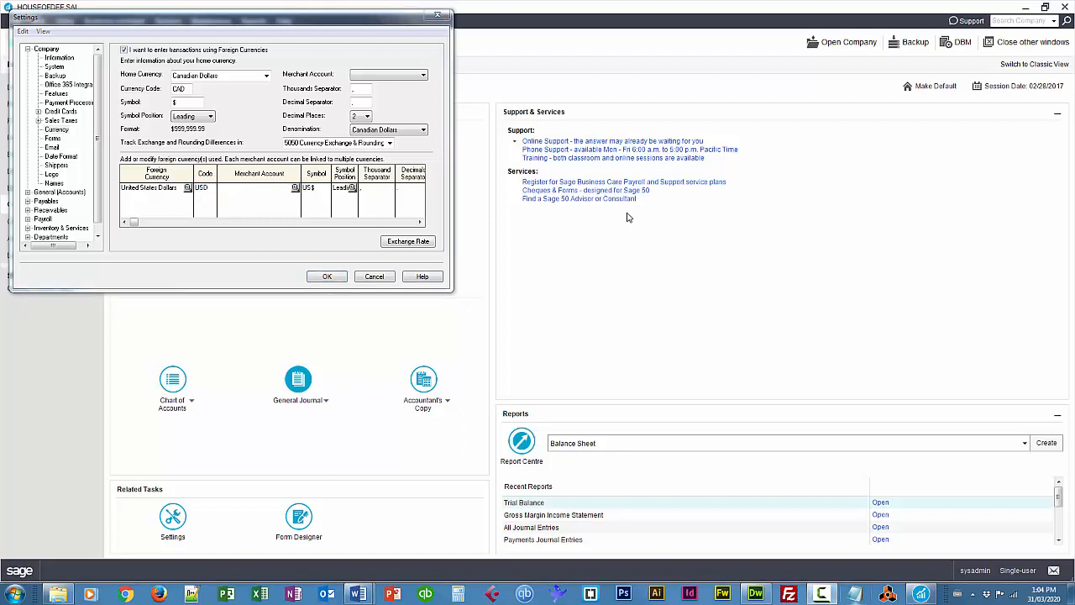
# For the USD exchange rate, enable a reminder when it is One Week old and enter xe.com as the currency exchange website
pyautogui.click(404, 242)
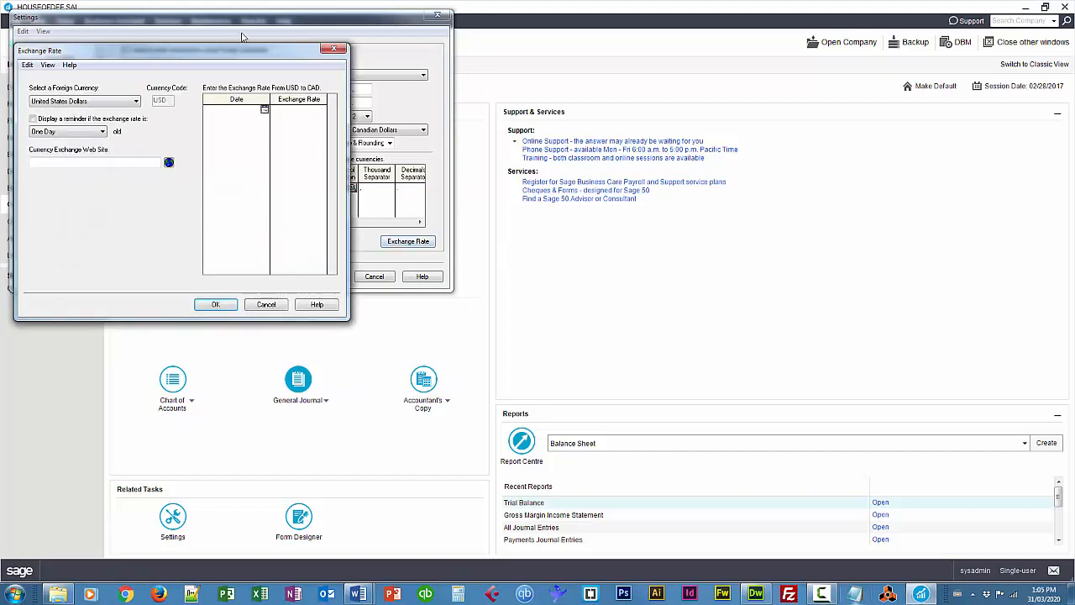
pyautogui.moveTo(227, 57); pyautogui.dragTo(683, 88)
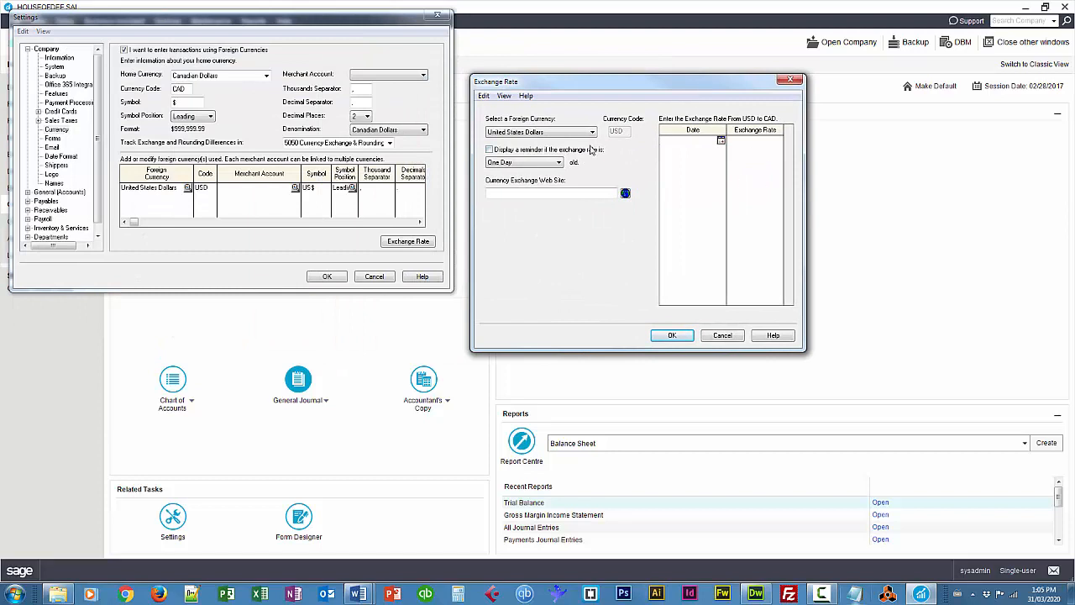
pyautogui.click(489, 150)
pyautogui.click(516, 163)
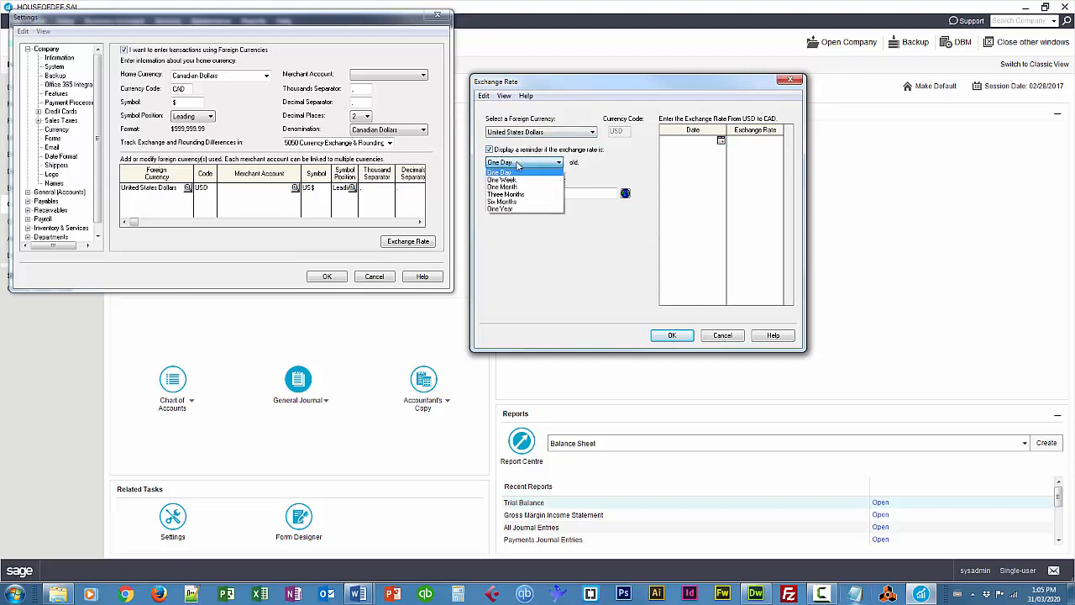
pyautogui.click(502, 180)
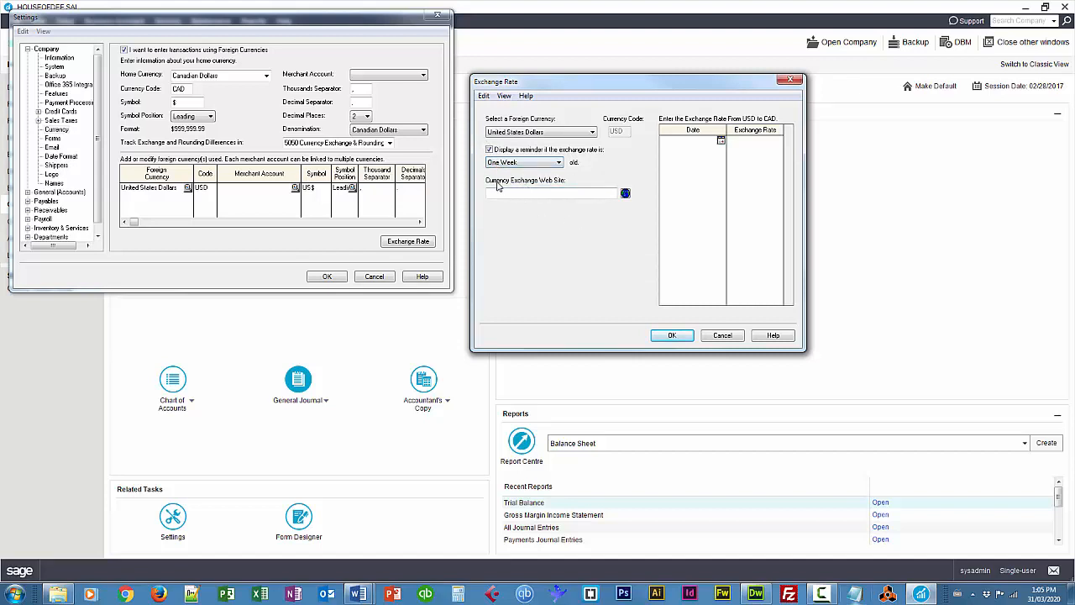
pyautogui.click(540, 194)
# Enter a USD to CAD exchange rate of 1.15 dated 02/19/2017, accept it and close the company settings
pyautogui.click(721, 141)
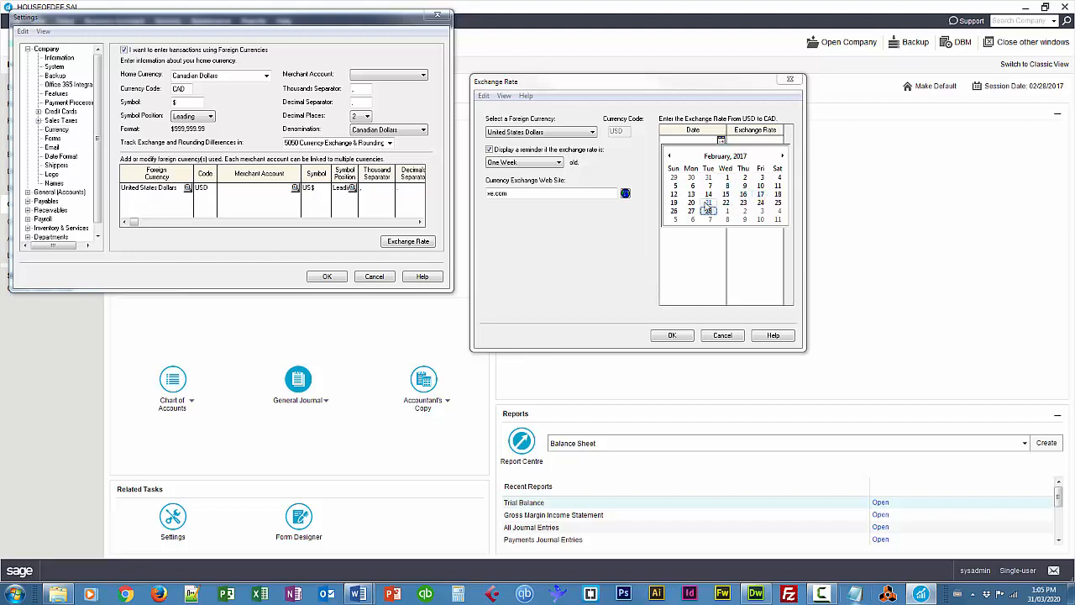
pyautogui.click(673, 204)
pyautogui.click(674, 204)
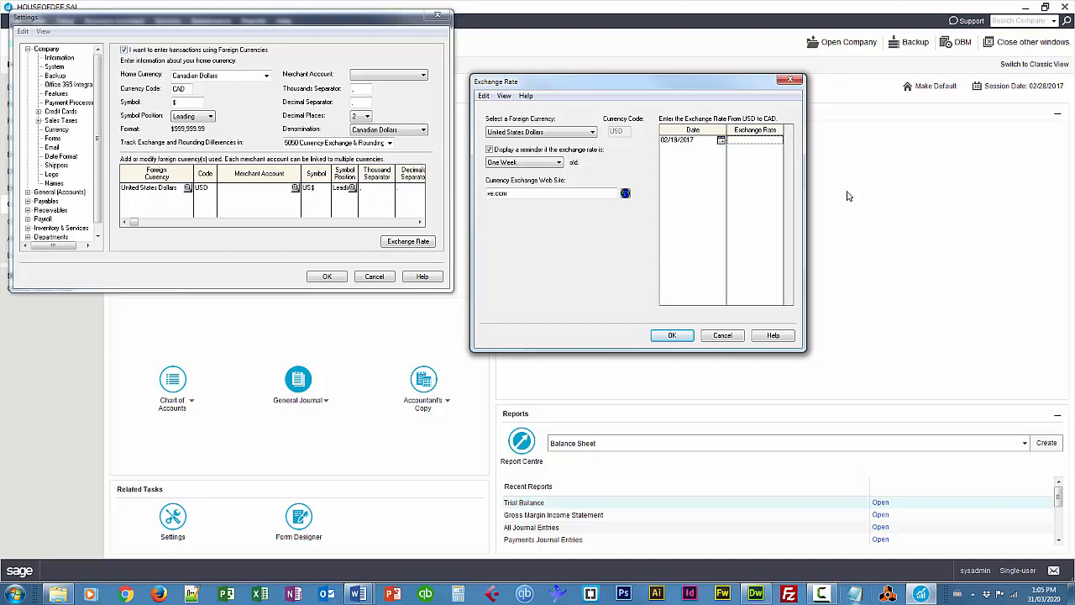
pyautogui.write('1.15')
pyautogui.click(672, 335)
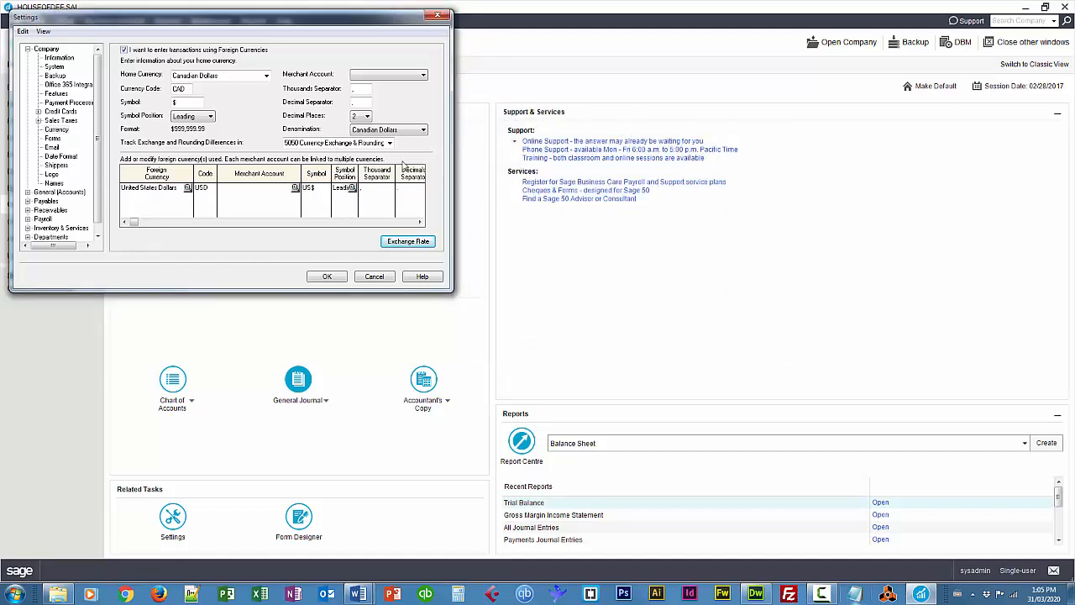
pyautogui.click(436, 18)
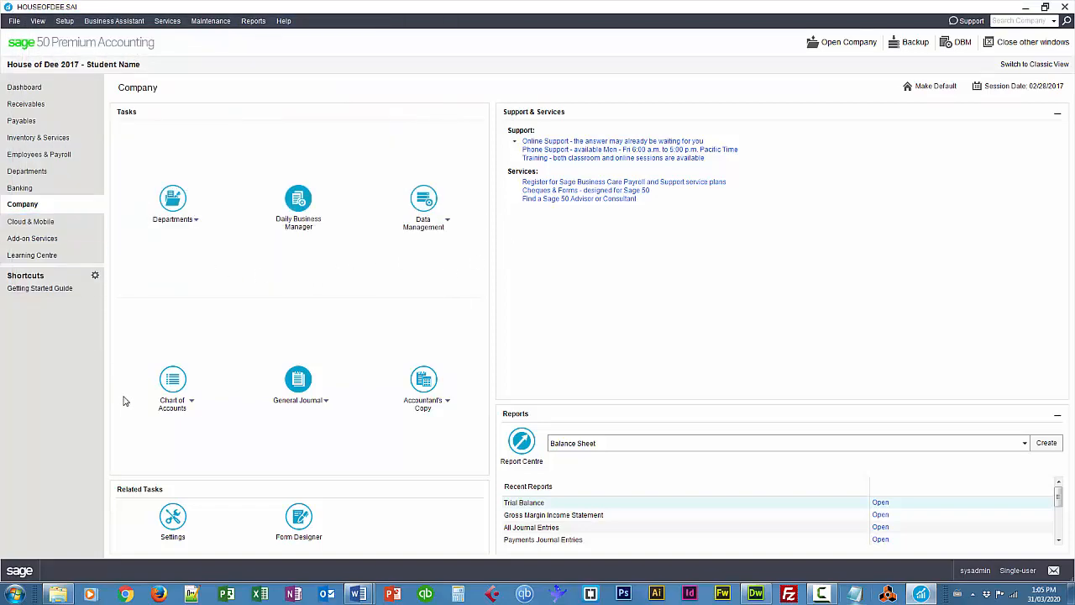
# Create a new subgroup account numbered 1085 and named RBC USD Bank Account in the chart of accounts
pyautogui.click(173, 385)
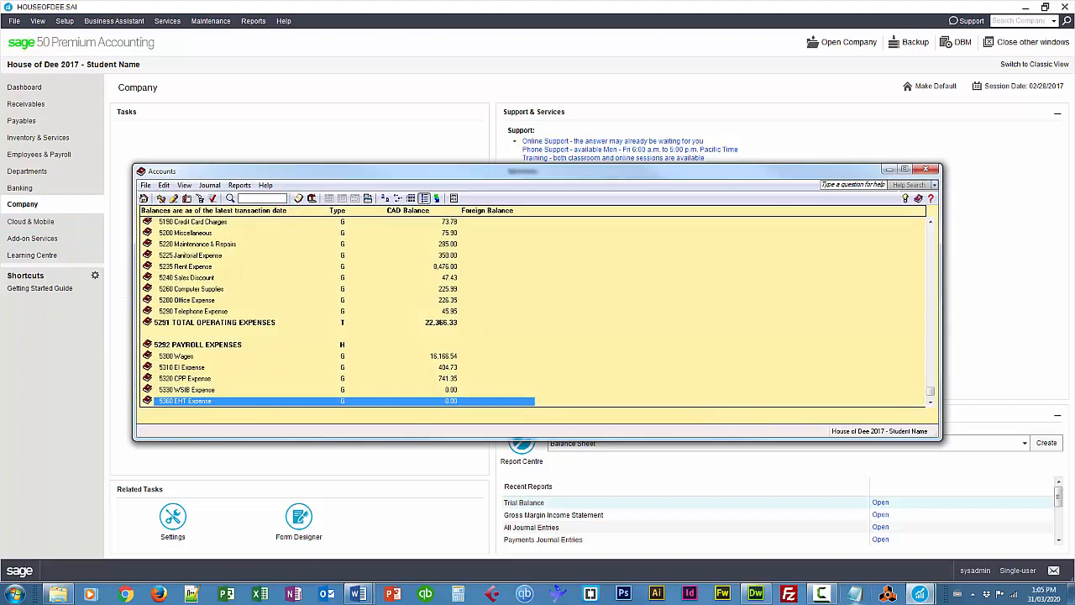
pyautogui.moveTo(931, 367); pyautogui.dragTo(930, 229)
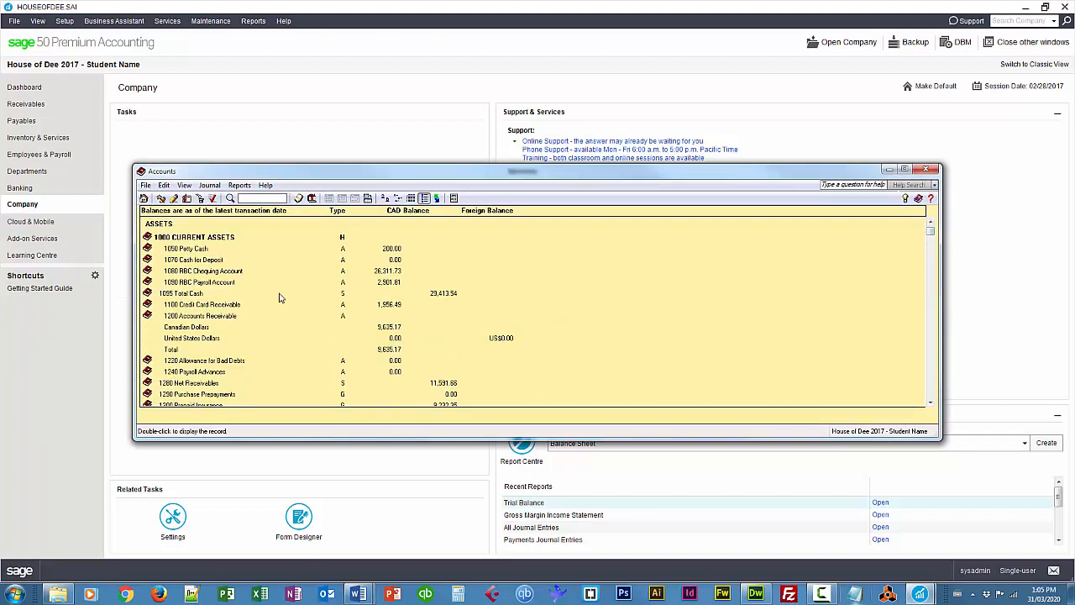
pyautogui.click(182, 282)
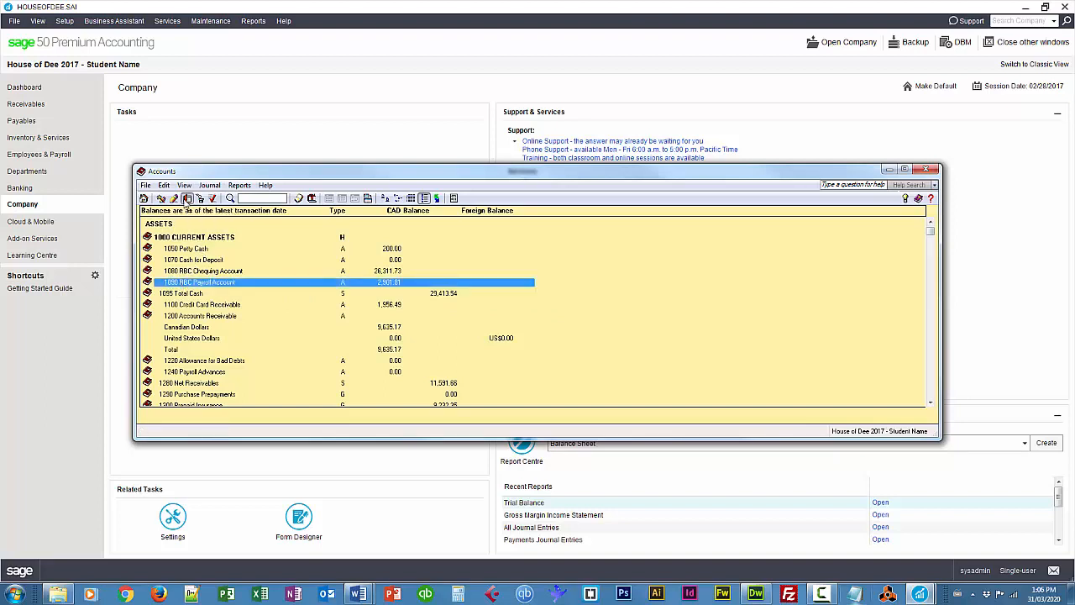
pyautogui.click(187, 198)
pyautogui.press('Tab')
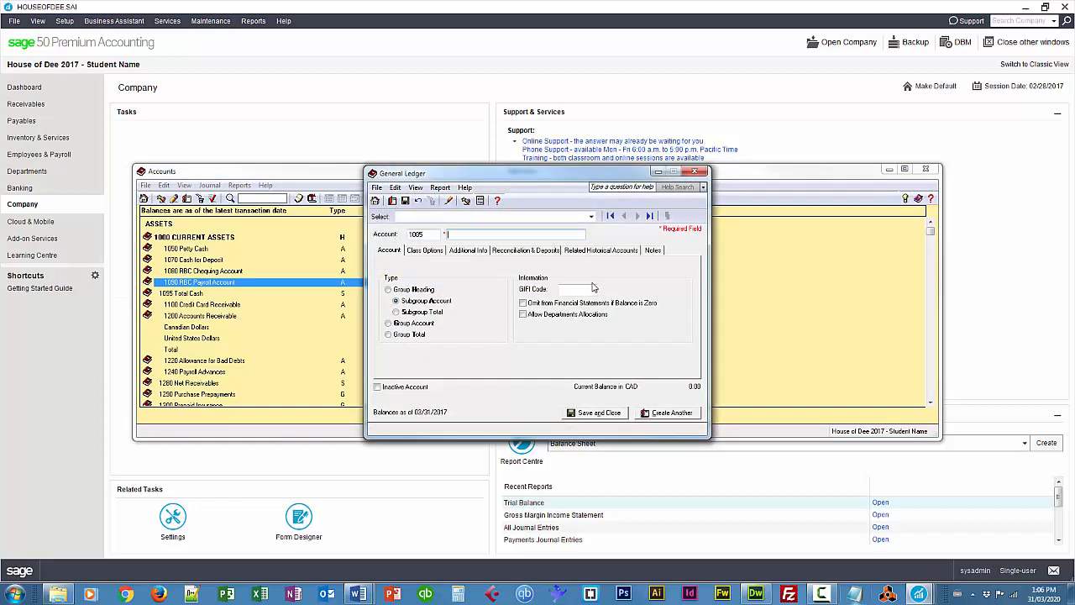
pyautogui.write('RBC USD Bank Account')
# Set the RBC USD Bank Account's class to Bank, with RBC Royal Bank as institution and USD as currency
pyautogui.moveTo(476, 180); pyautogui.dragTo(577, 196)
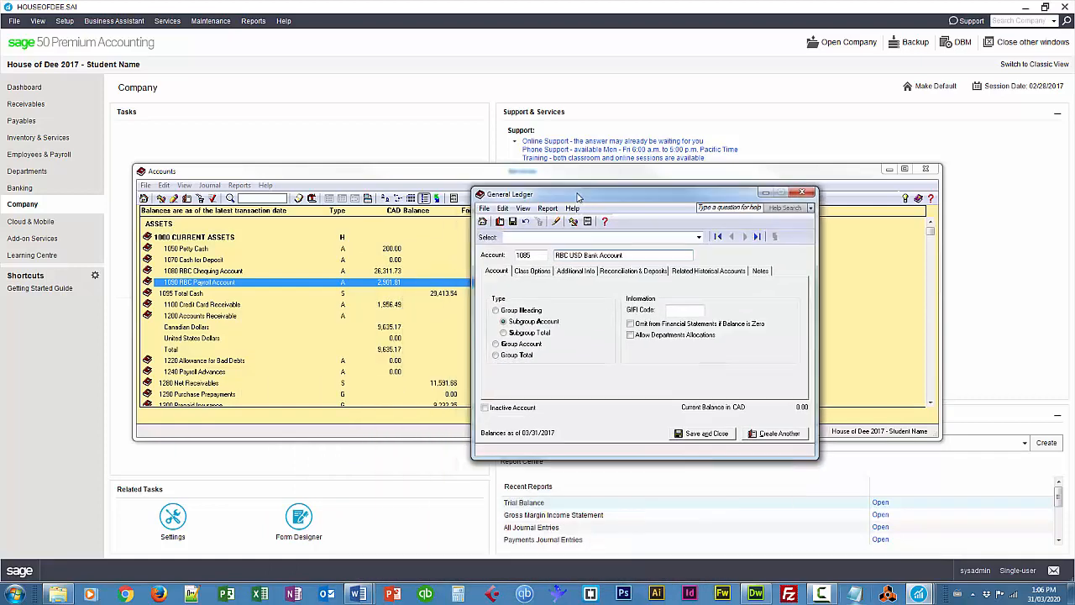
pyautogui.click(531, 271)
pyautogui.click(625, 302)
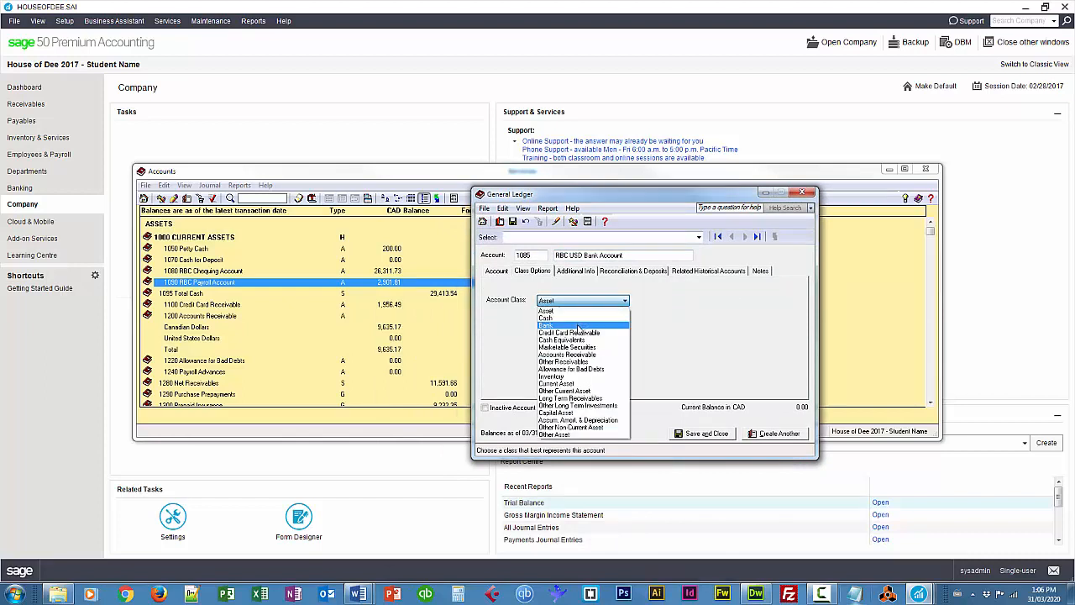
pyautogui.click(578, 326)
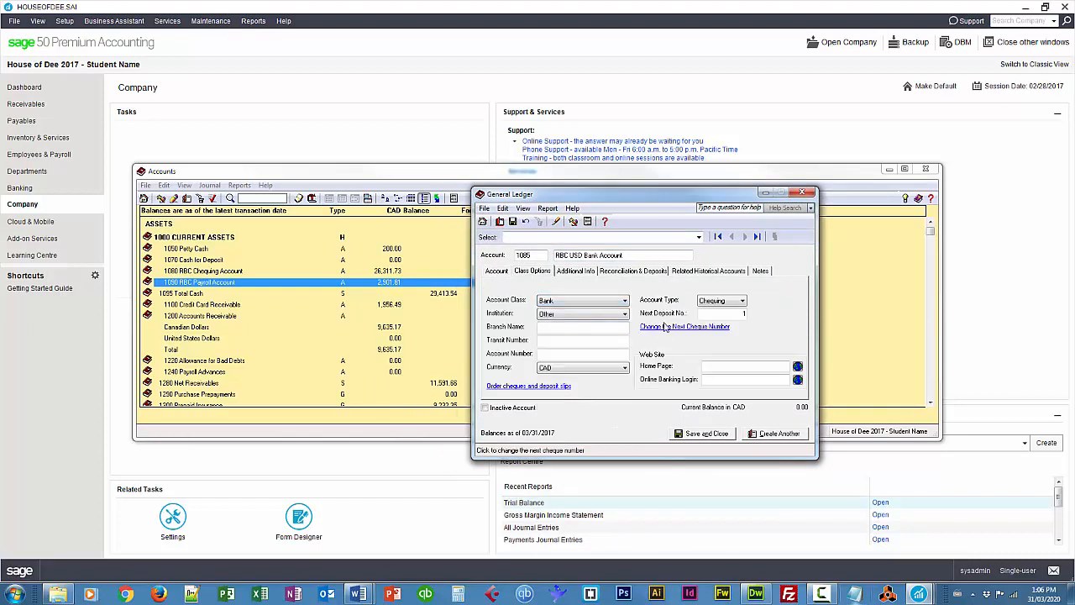
pyautogui.click(553, 314)
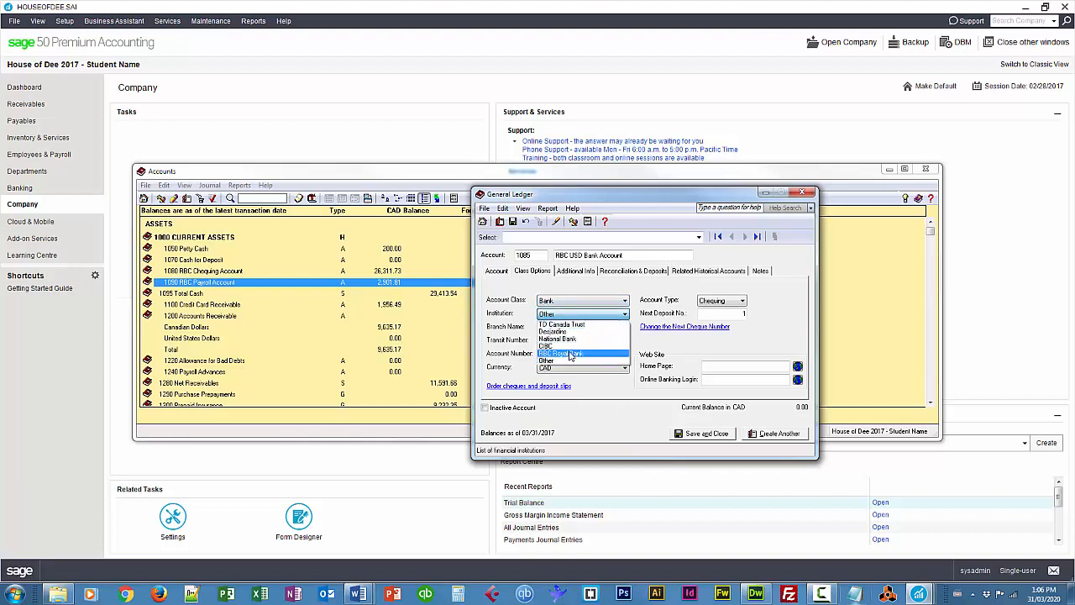
pyautogui.click(569, 355)
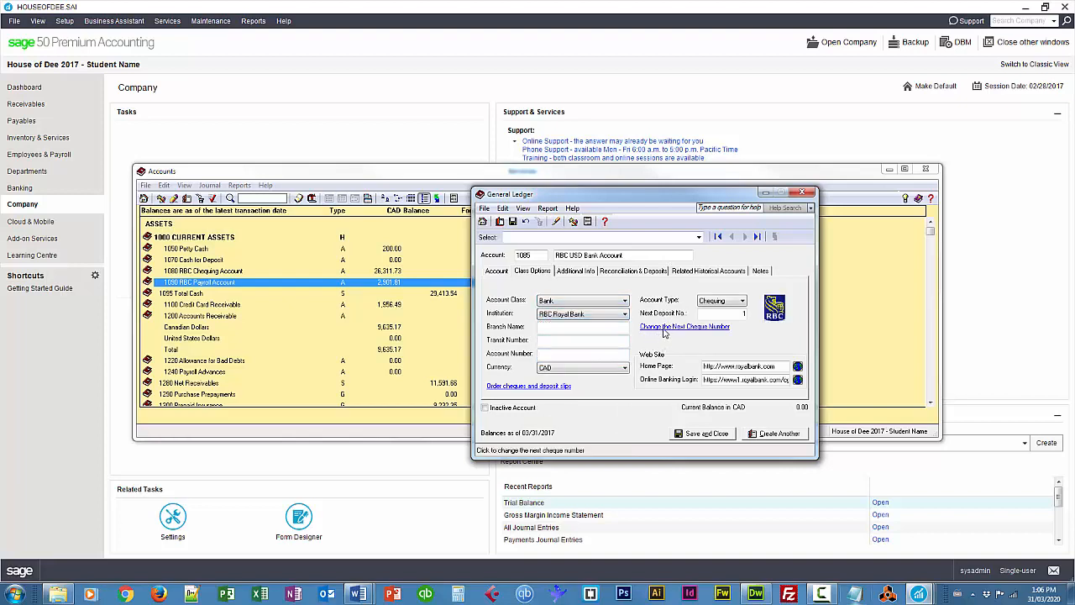
pyautogui.click(565, 369)
pyautogui.click(563, 377)
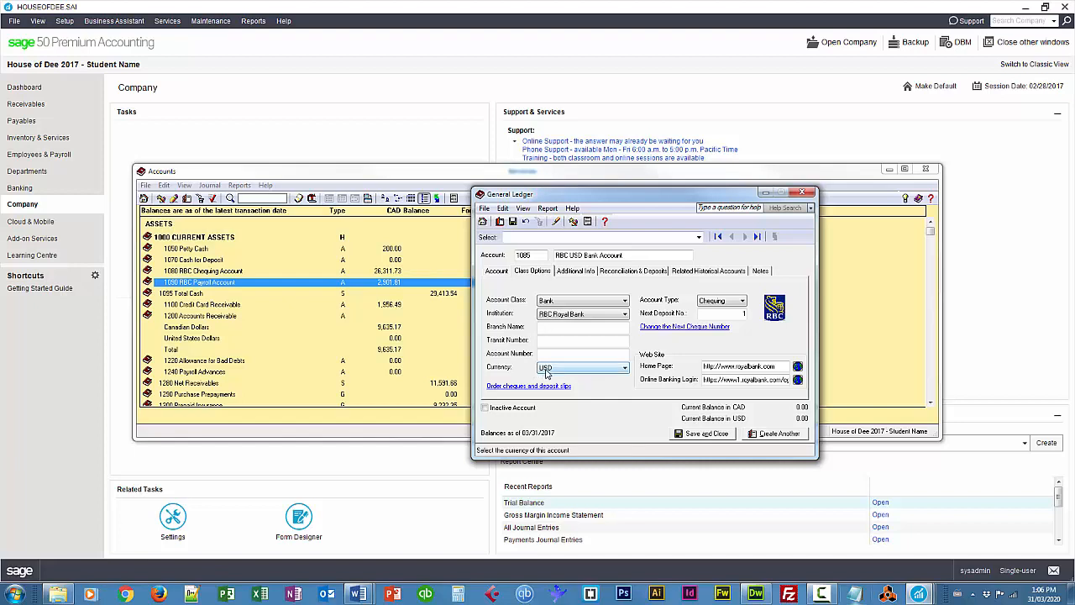
# Save the new RBC USD Bank Account and close the chart of accounts
pyautogui.click(701, 433)
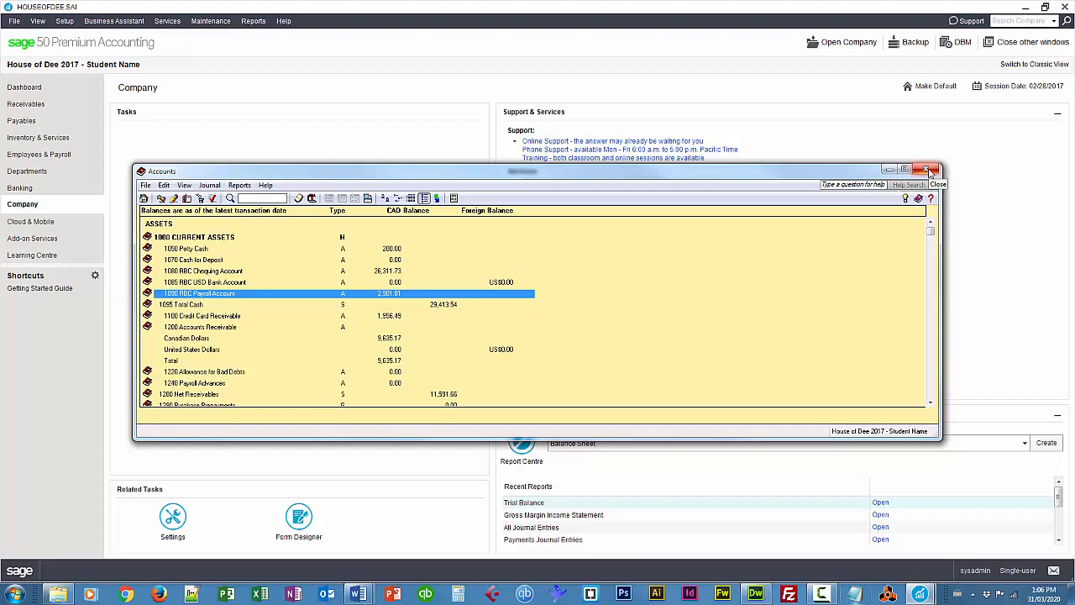
pyautogui.click(926, 171)
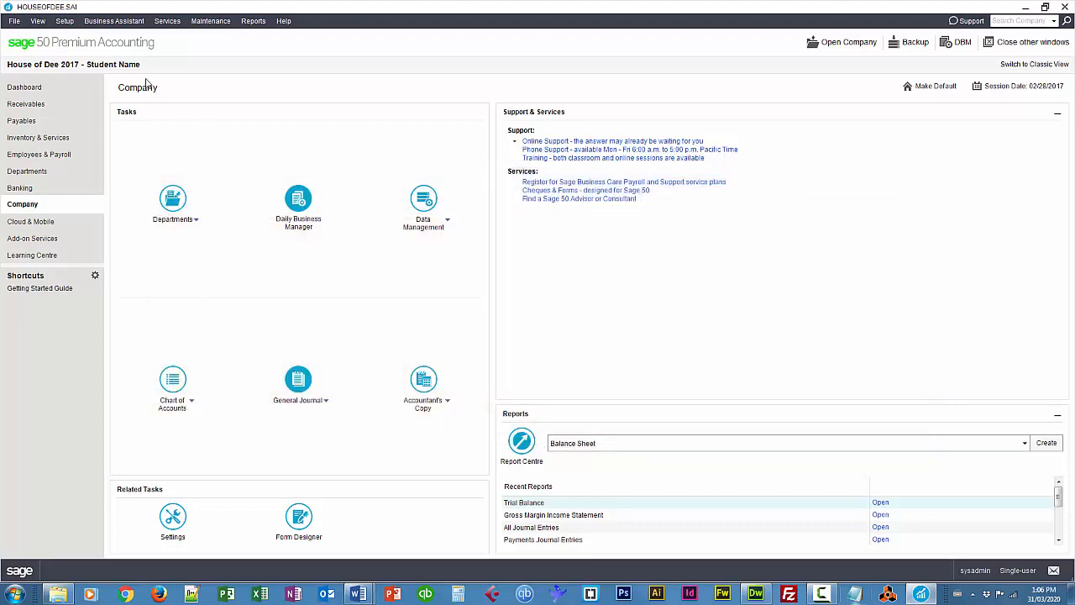
# In the Payables linked accounts for invoices and payments, set 1085 RBC USD Bank Account as the default bank account for United States Dollars
pyautogui.click(66, 21)
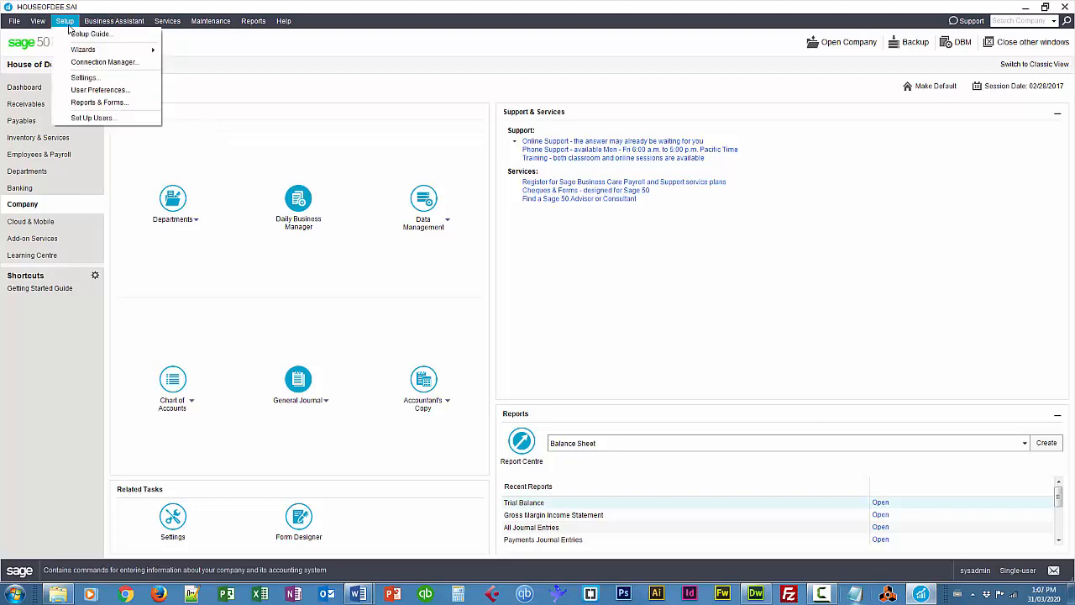
pyautogui.click(81, 77)
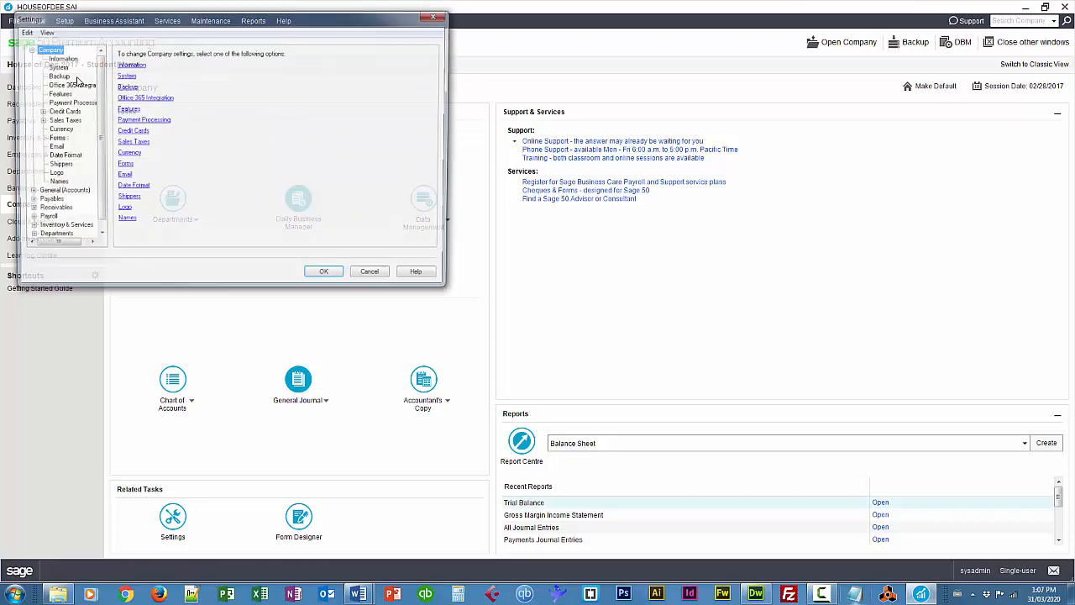
pyautogui.click(28, 201)
pyautogui.click(38, 228)
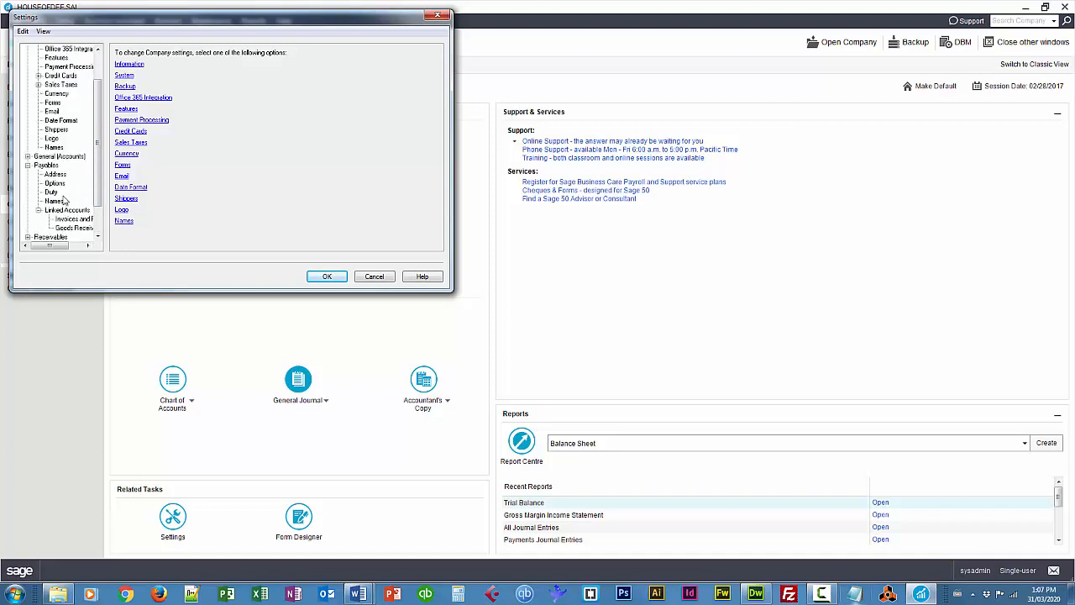
pyautogui.click(68, 210)
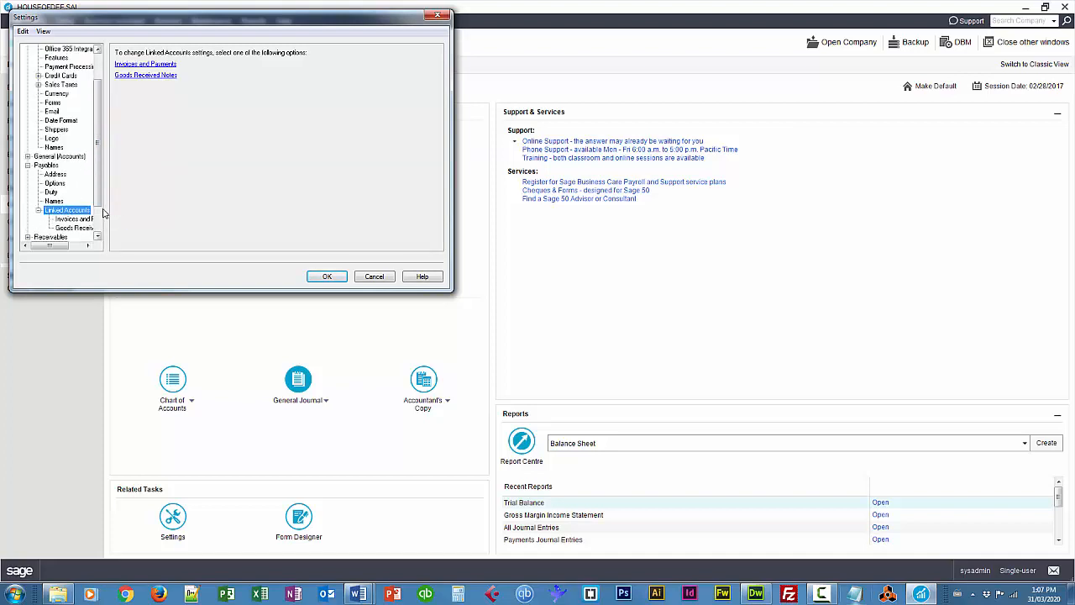
pyautogui.click(80, 219)
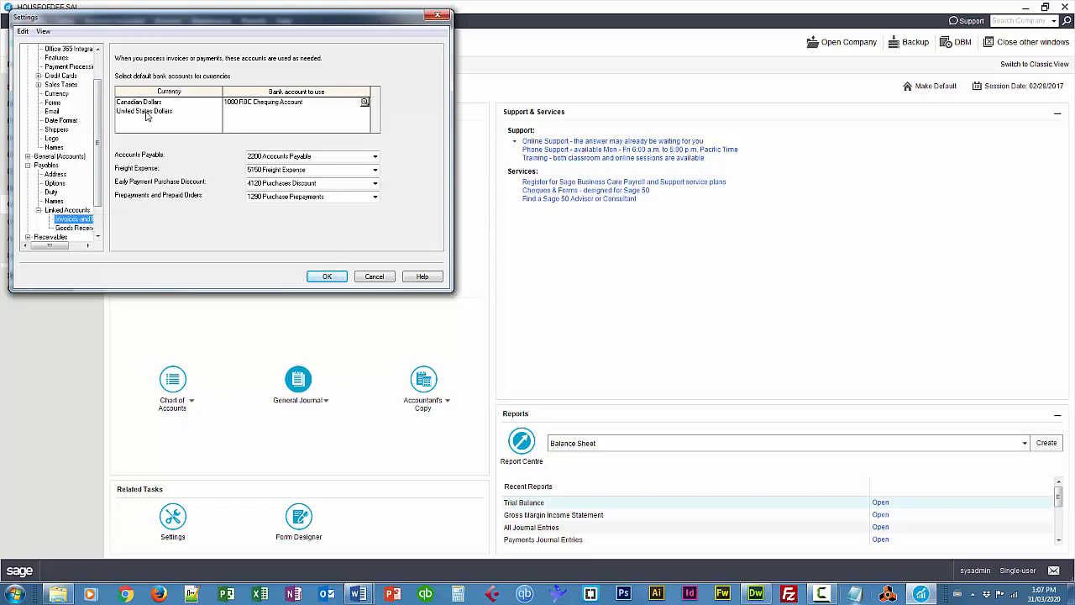
pyautogui.click(238, 112)
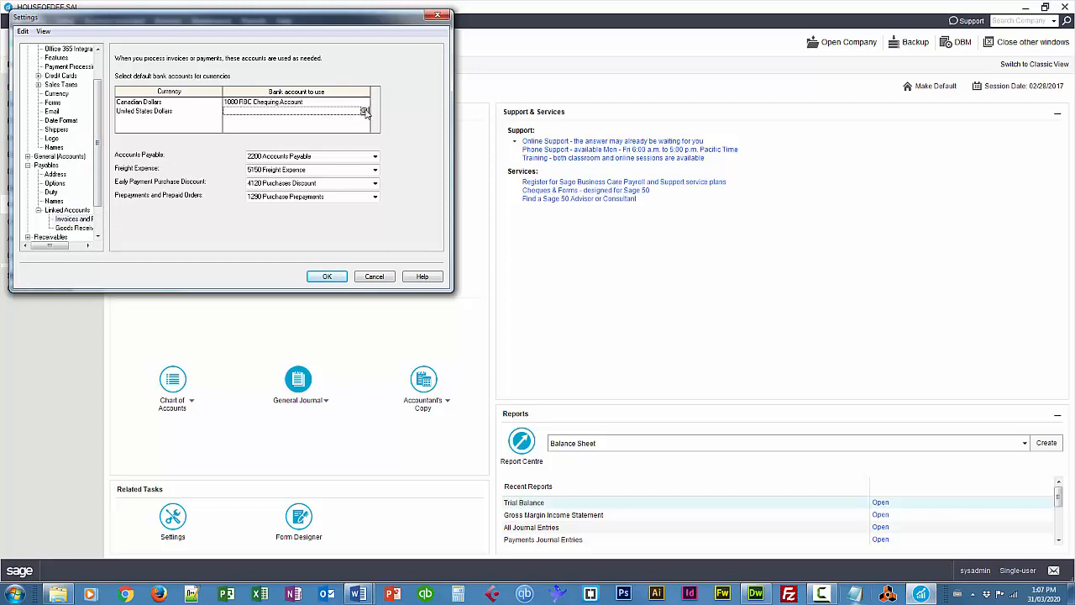
pyautogui.click(365, 111)
pyautogui.doubleClick(108, 185)
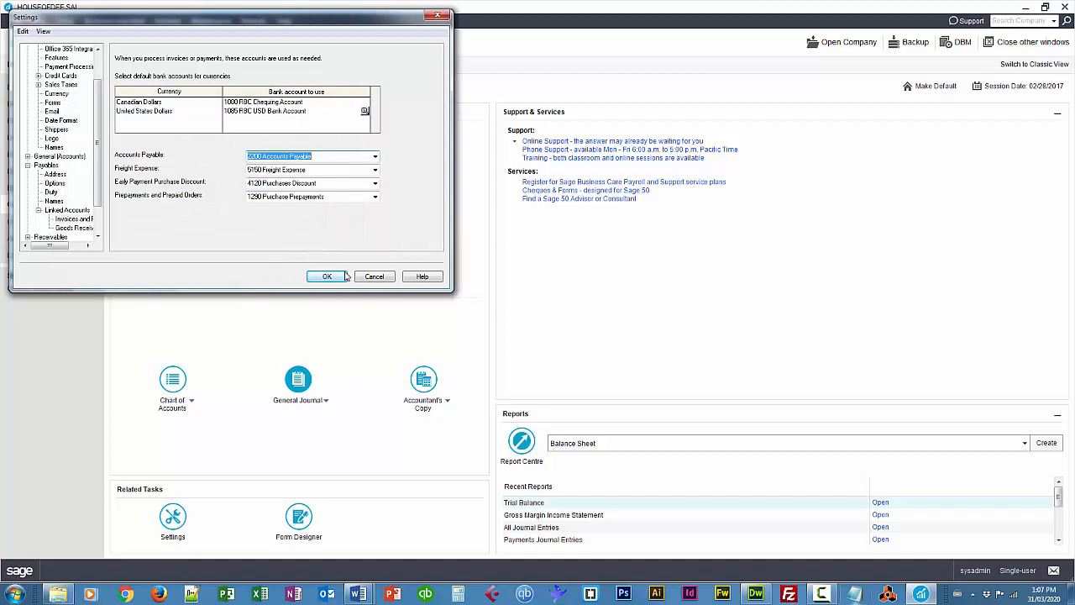
# Set 1085 RBC USD Bank Account as the Receivables default bank account for United States Dollars and save the settings
pyautogui.click(27, 166)
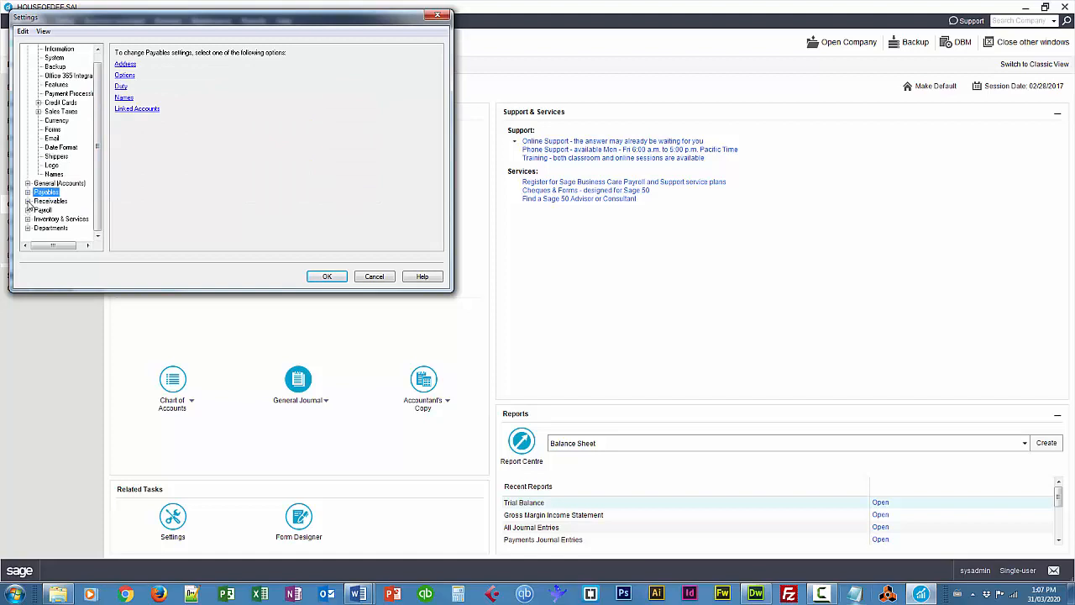
pyautogui.click(29, 202)
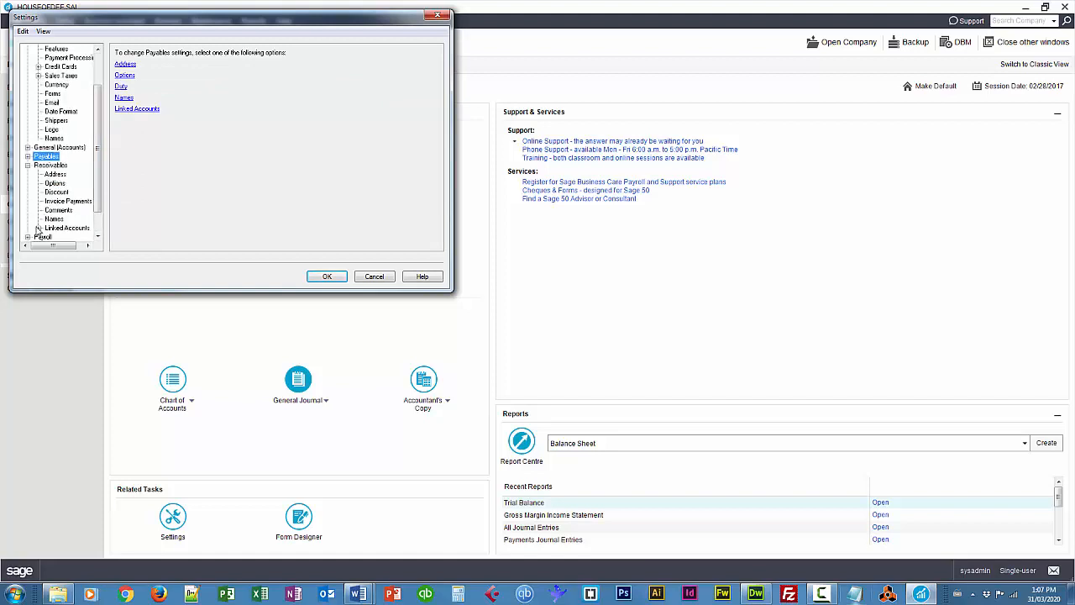
pyautogui.click(37, 228)
pyautogui.click(71, 219)
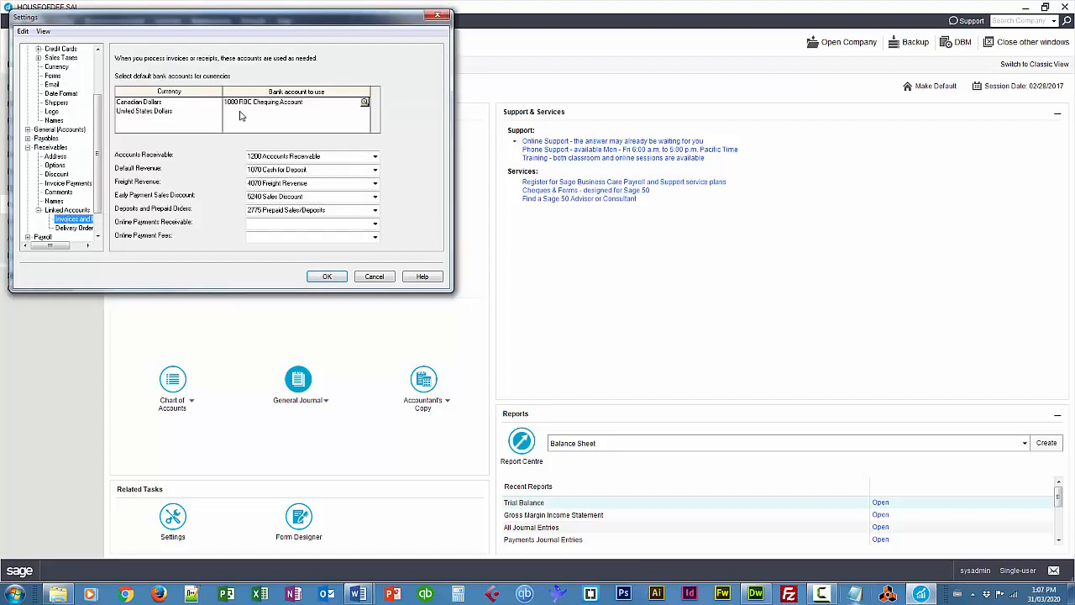
pyautogui.click(288, 112)
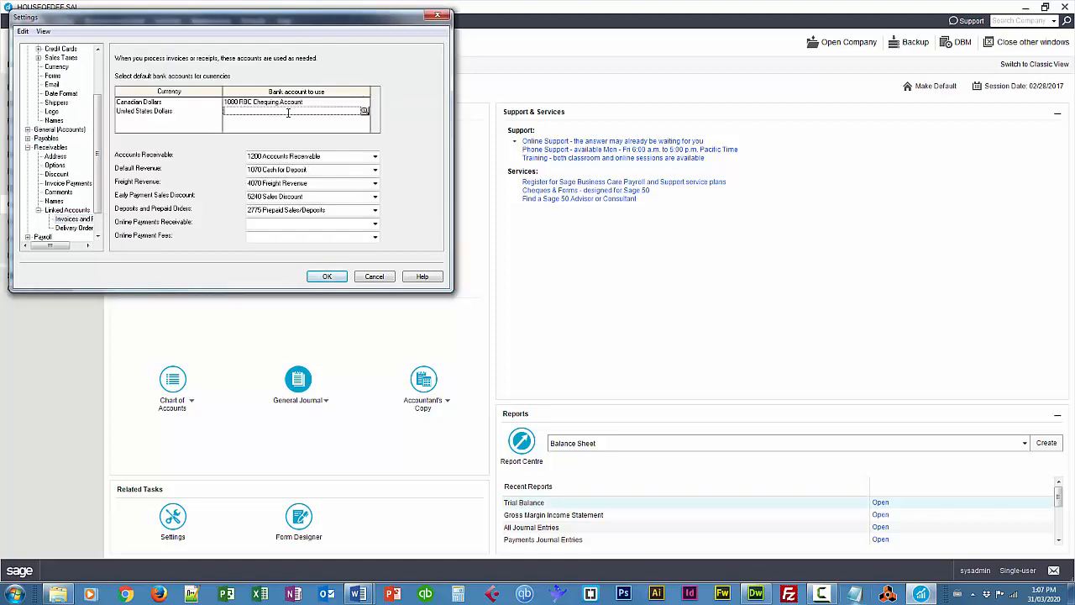
pyautogui.click(364, 112)
pyautogui.click(124, 184)
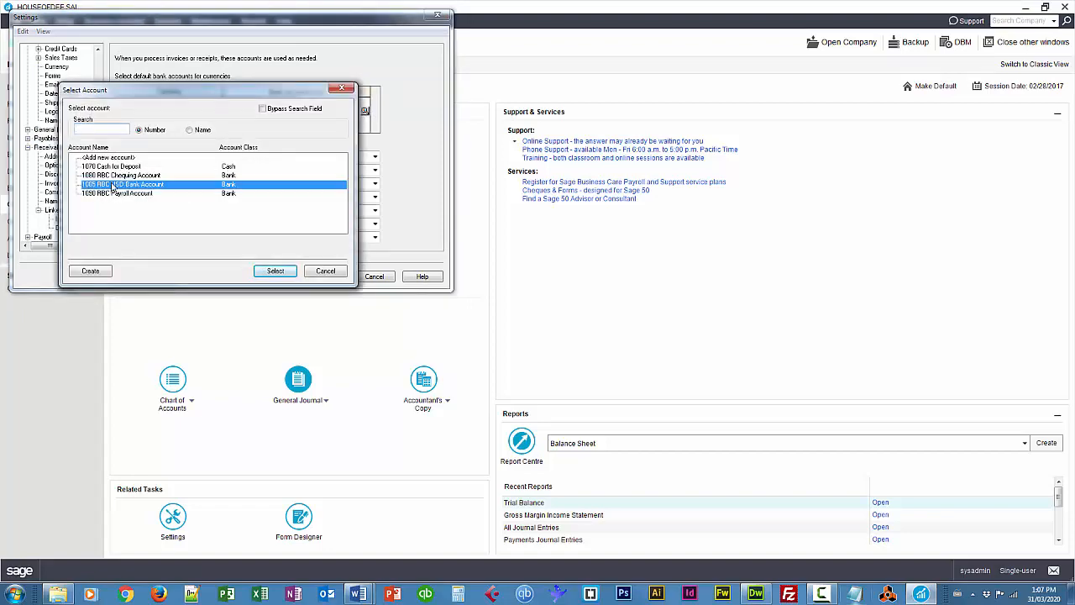
pyautogui.click(276, 270)
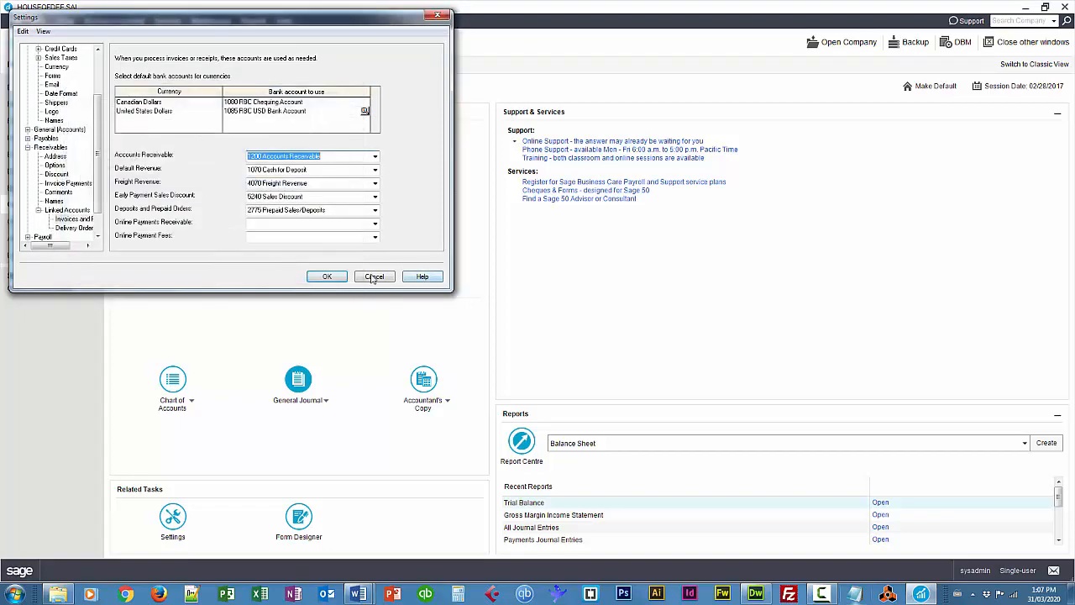
pyautogui.click(327, 277)
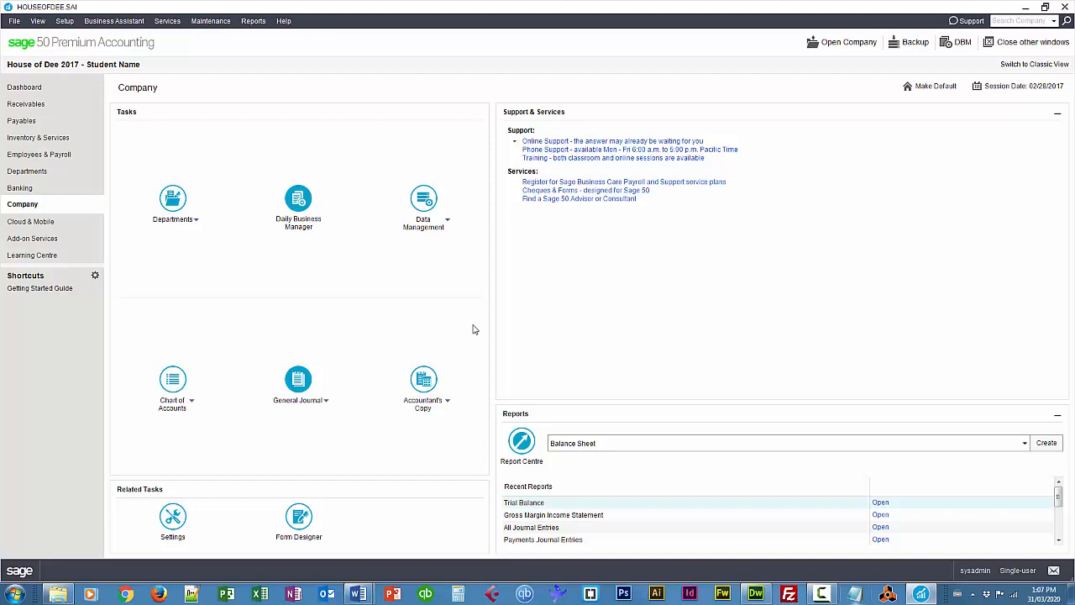
# Start a funds transfer in Banking dated 02/19/2017 from 1080 RBC Chequing Account
pyautogui.click(24, 189)
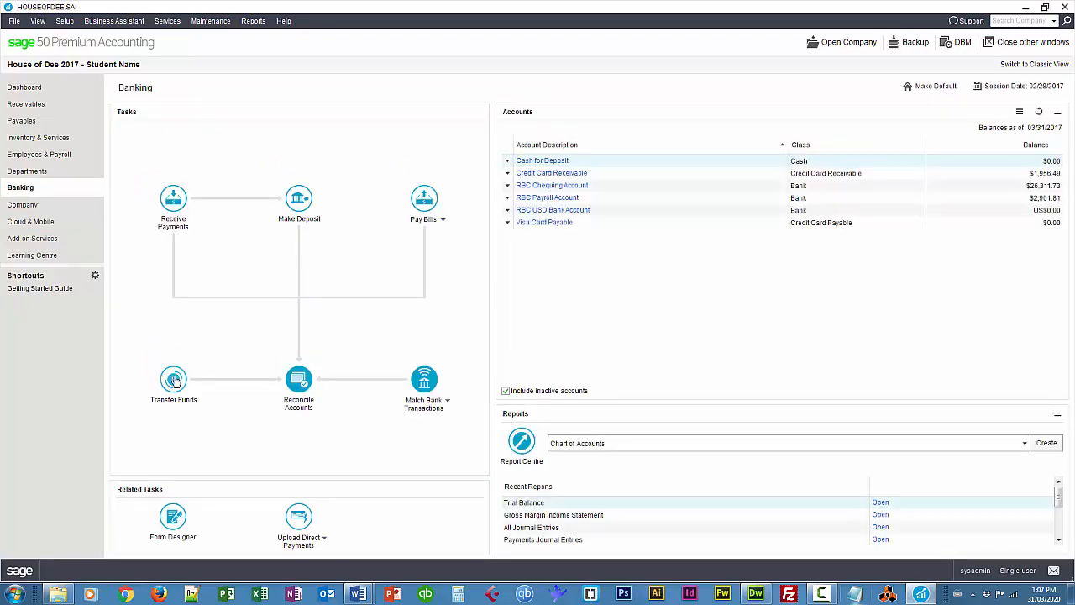
pyautogui.click(174, 378)
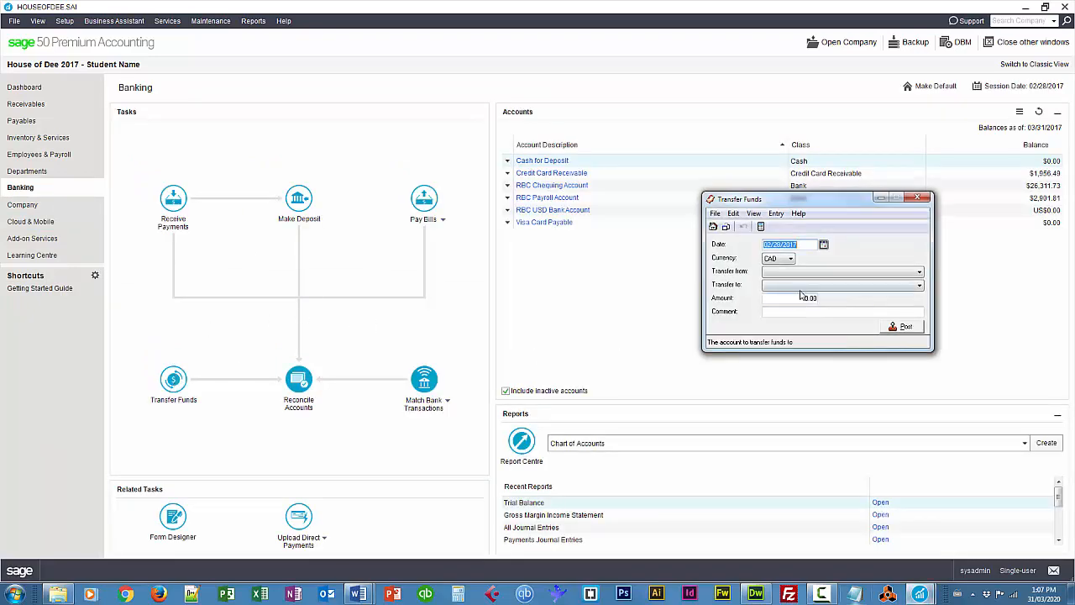
pyautogui.click(823, 244)
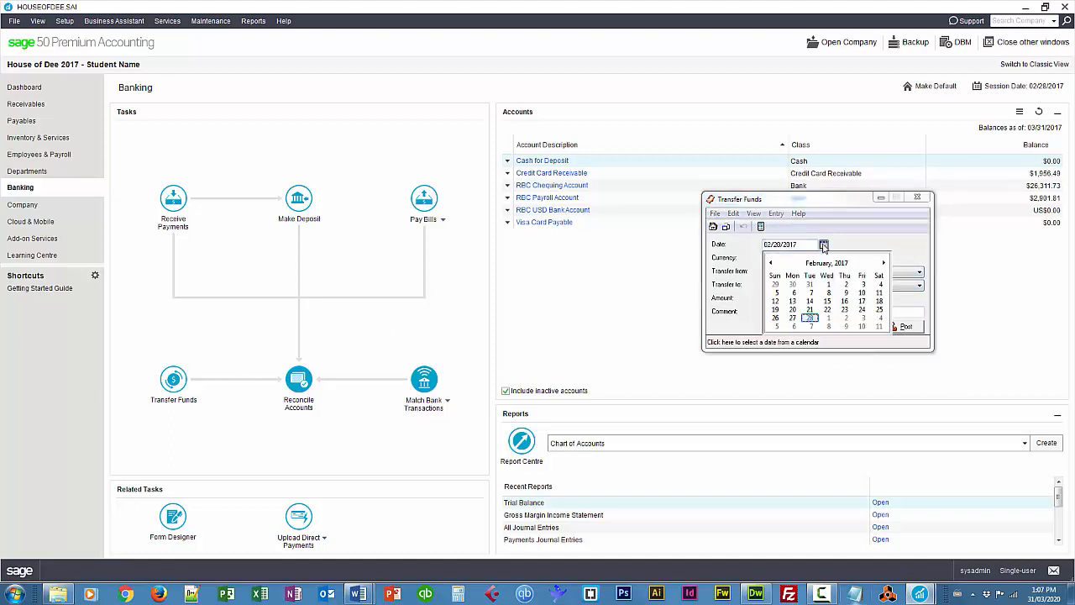
pyautogui.click(774, 309)
pyautogui.click(813, 272)
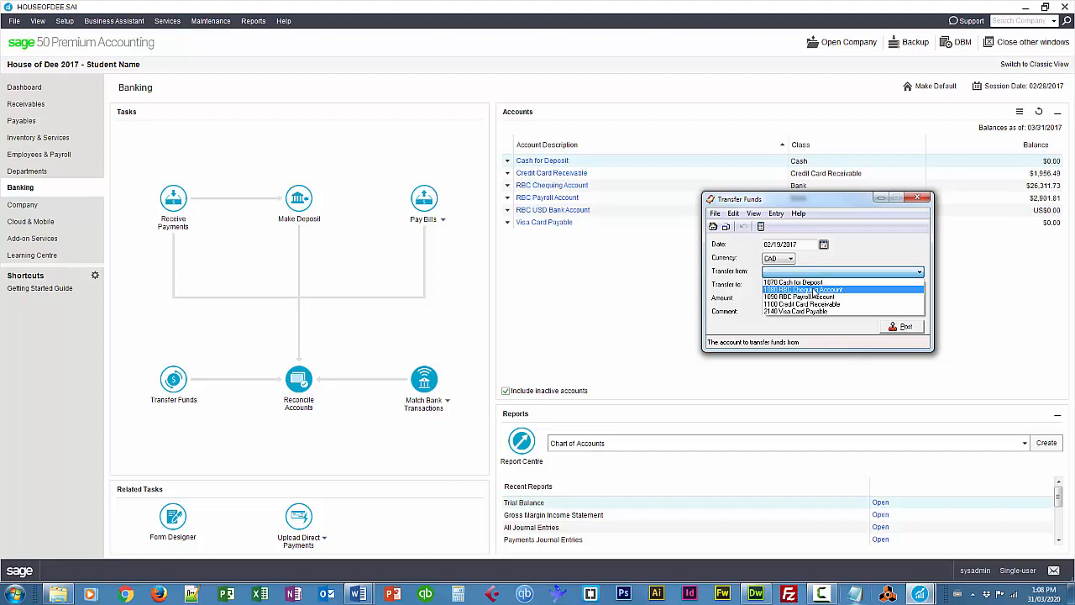
pyautogui.click(813, 290)
# Set the transfer's currency to USD and its destination to 1085 RBC USD Bank Account
pyautogui.click(827, 287)
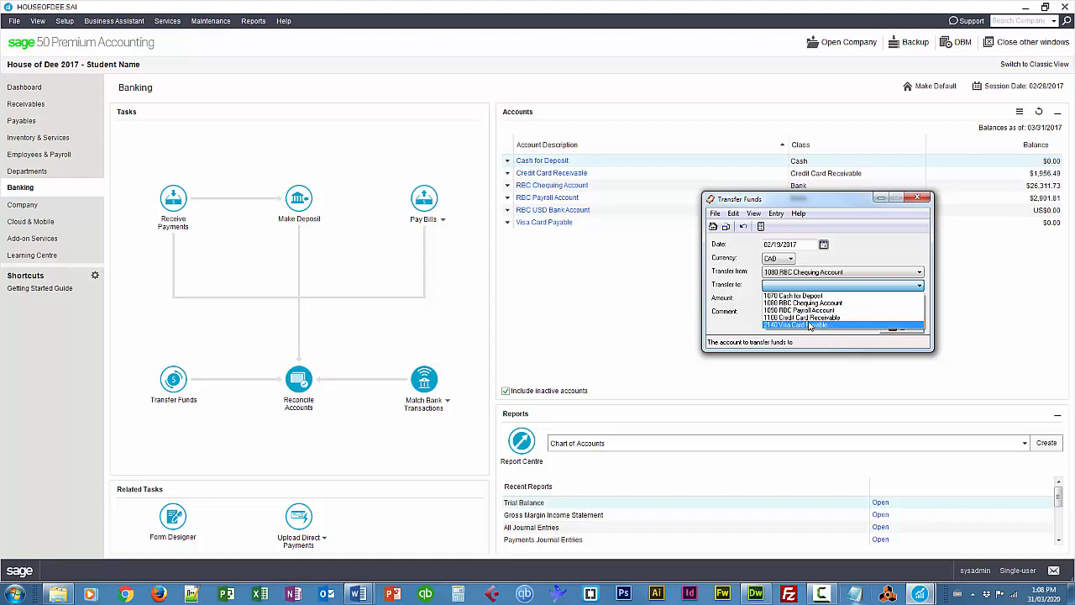
pyautogui.click(736, 321)
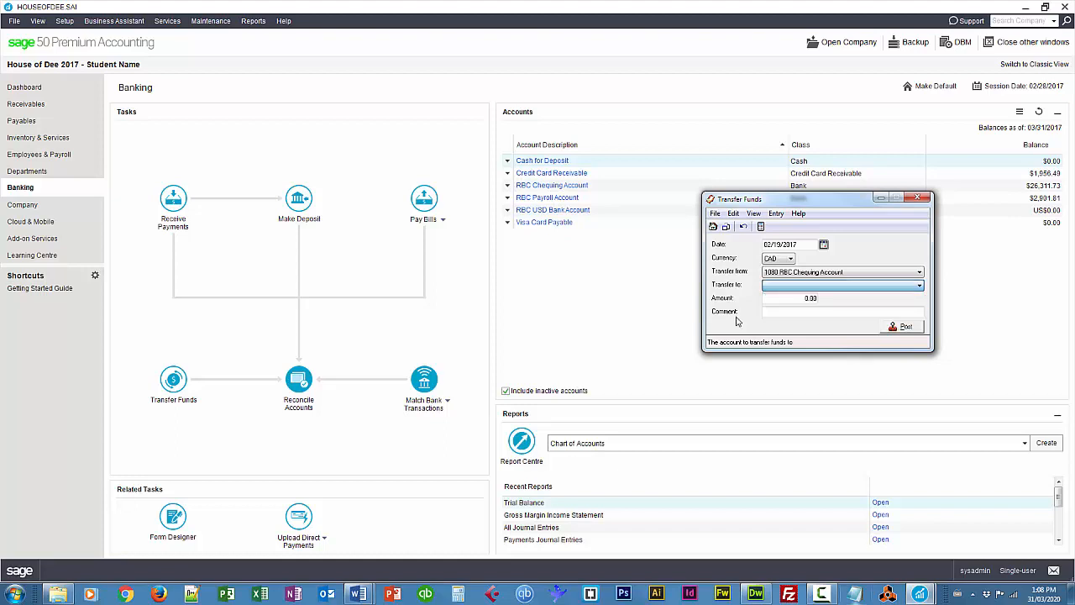
pyautogui.click(771, 261)
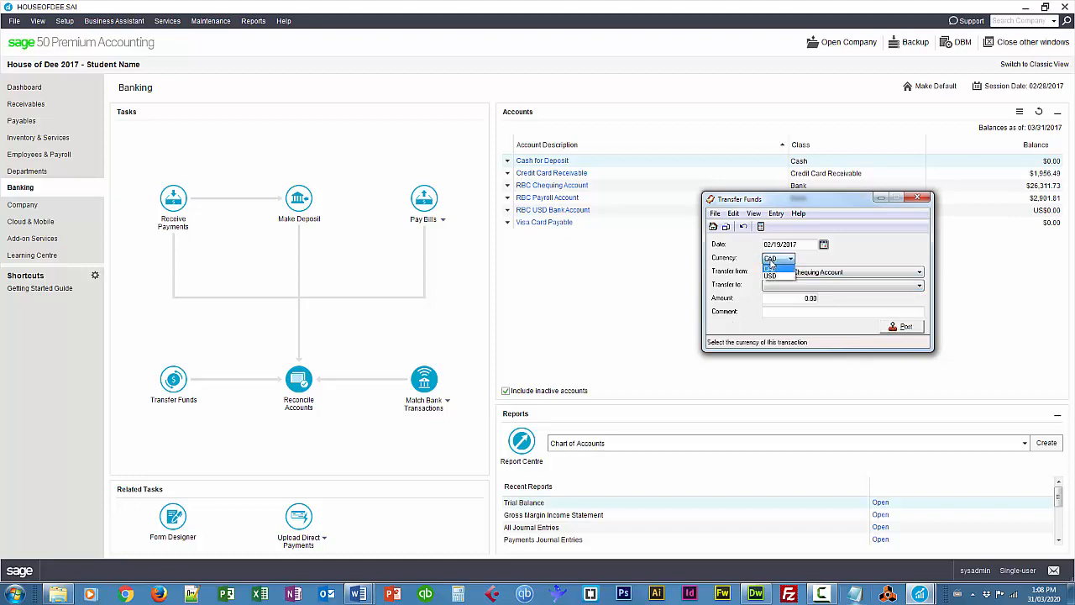
pyautogui.click(770, 275)
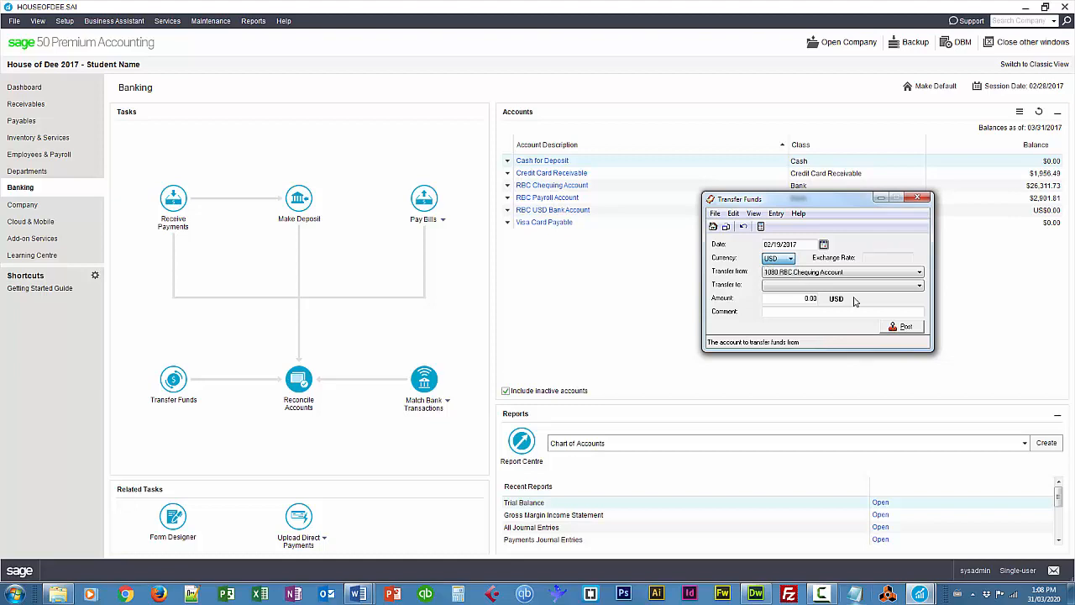
pyautogui.click(790, 288)
pyautogui.click(781, 308)
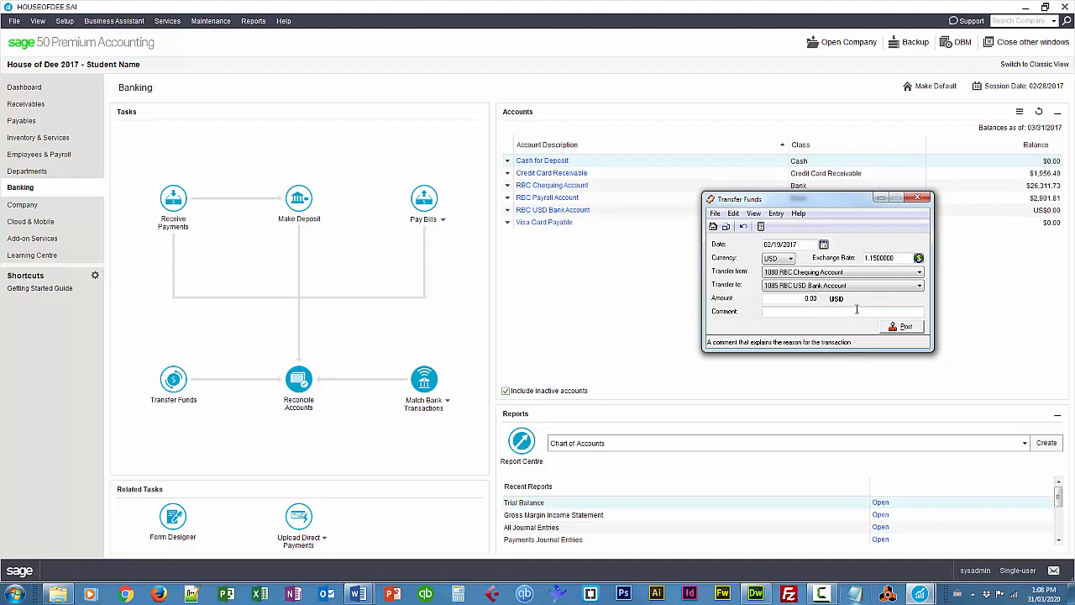
# Enter 2,000 USD and a comment describing the transfer from chequing to the USD account, post the transfer and close its window
pyautogui.click(806, 298)
pyautogui.write('2,000')
pyautogui.press('Tab')
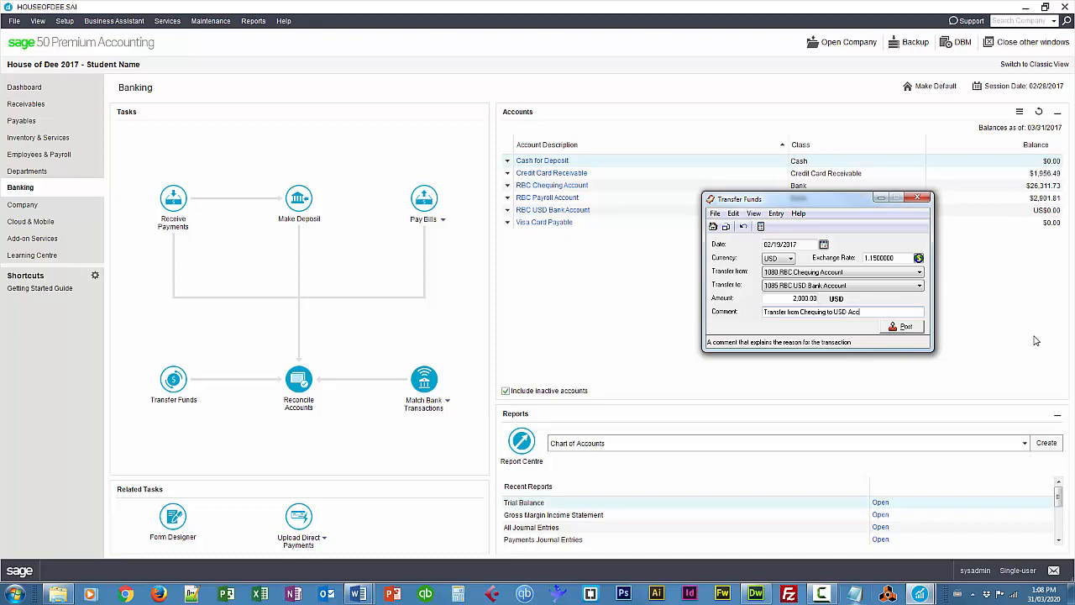
pyautogui.click(905, 327)
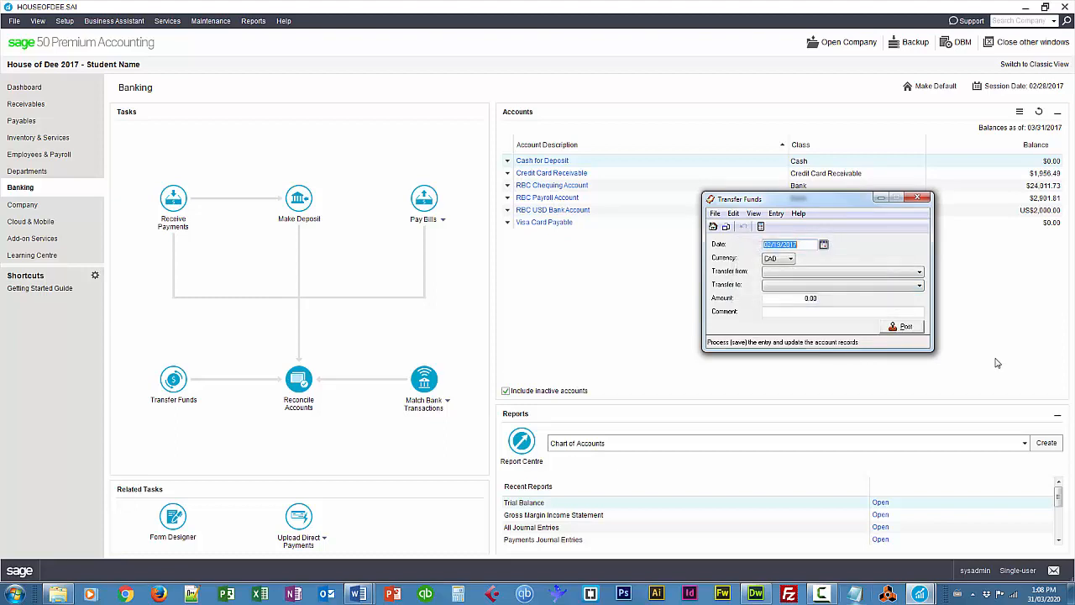
pyautogui.click(923, 199)
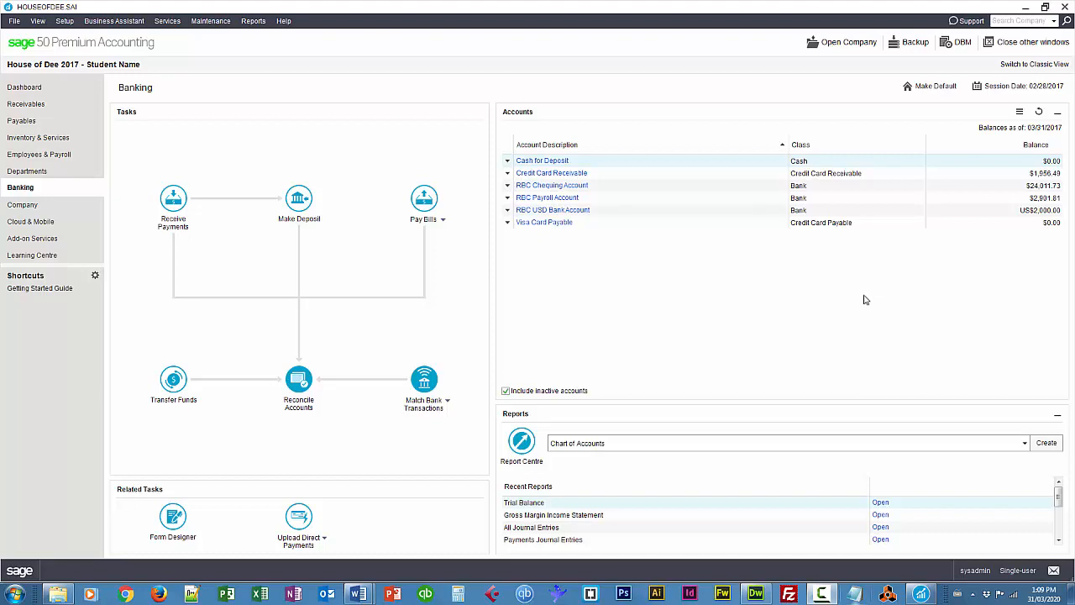
# Start a new supplier record in Payables named San Fran Art Decor with a Supplier Since date of 02/19/2017
pyautogui.click(25, 121)
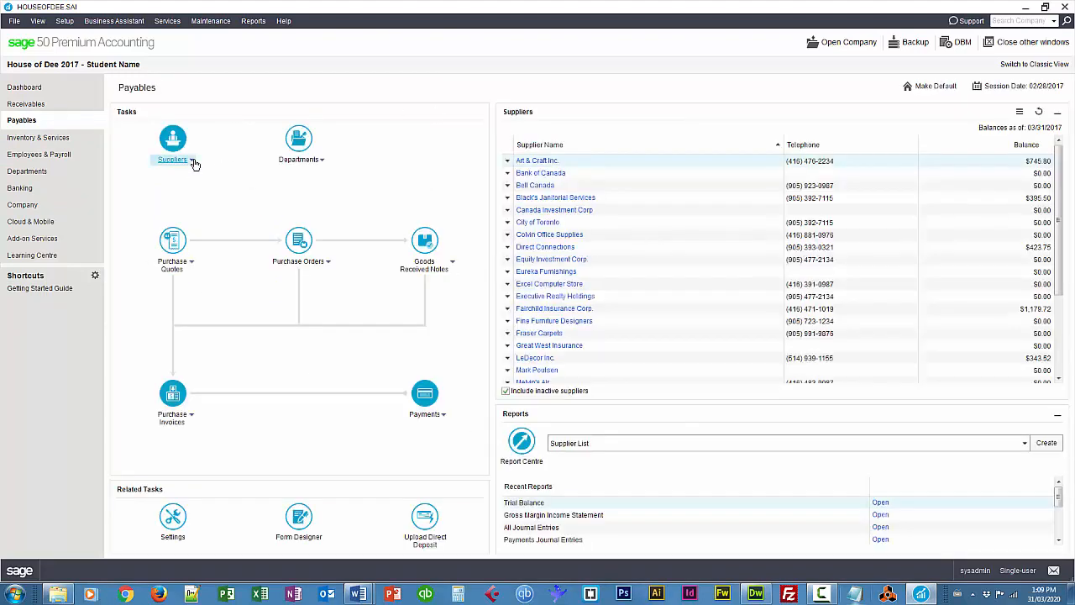
pyautogui.click(192, 161)
pyautogui.click(235, 183)
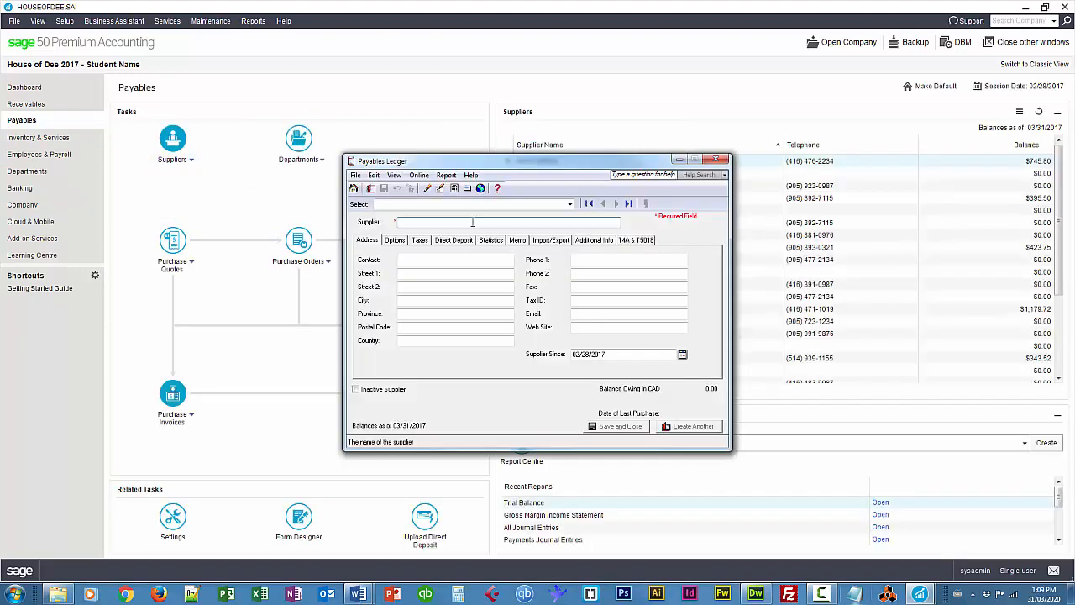
pyautogui.write('San Fran Art Decor')
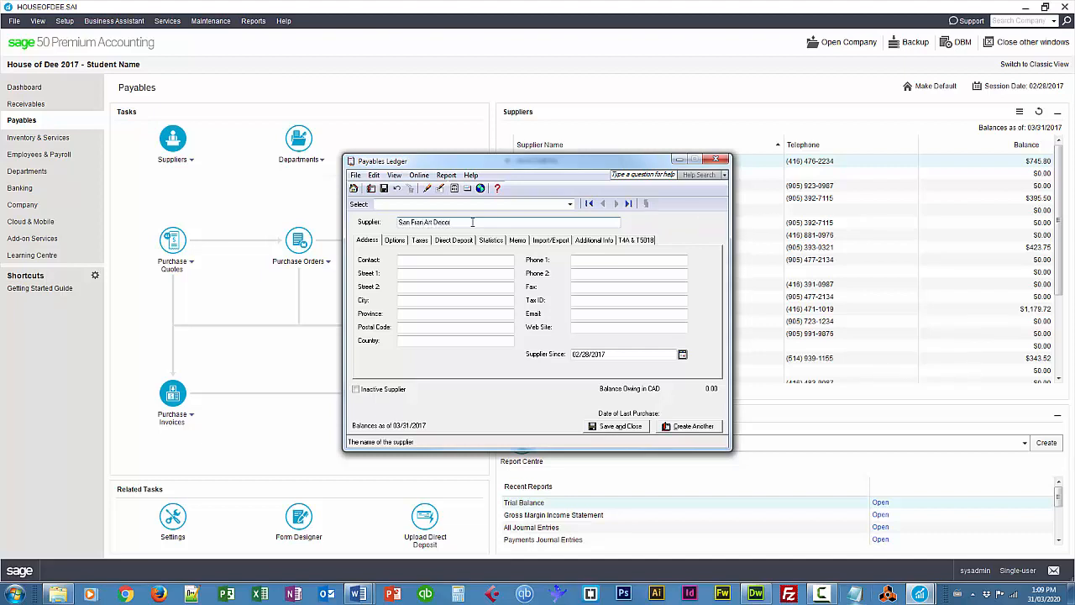
pyautogui.click(683, 355)
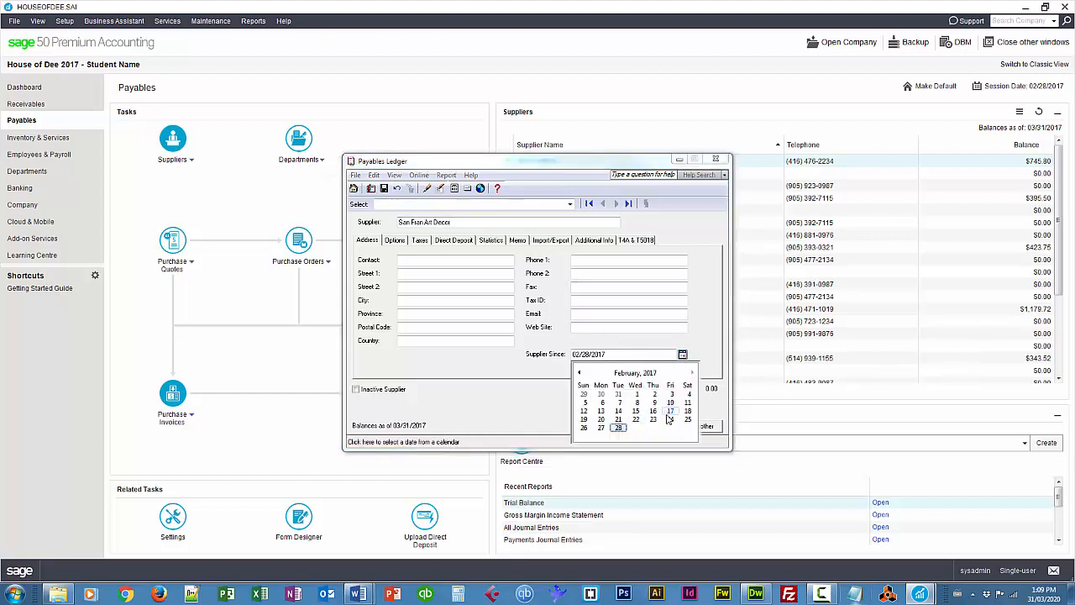
pyautogui.click(584, 419)
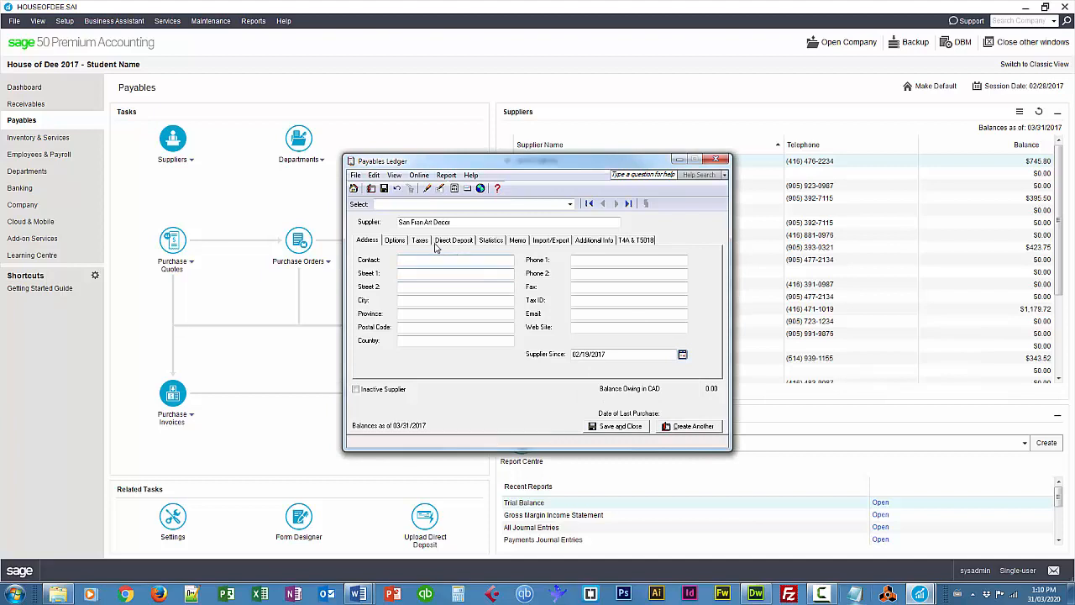
# Set the supplier's currency to USD and its early payment terms to 2% within 10 days, net 30 days
pyautogui.click(396, 241)
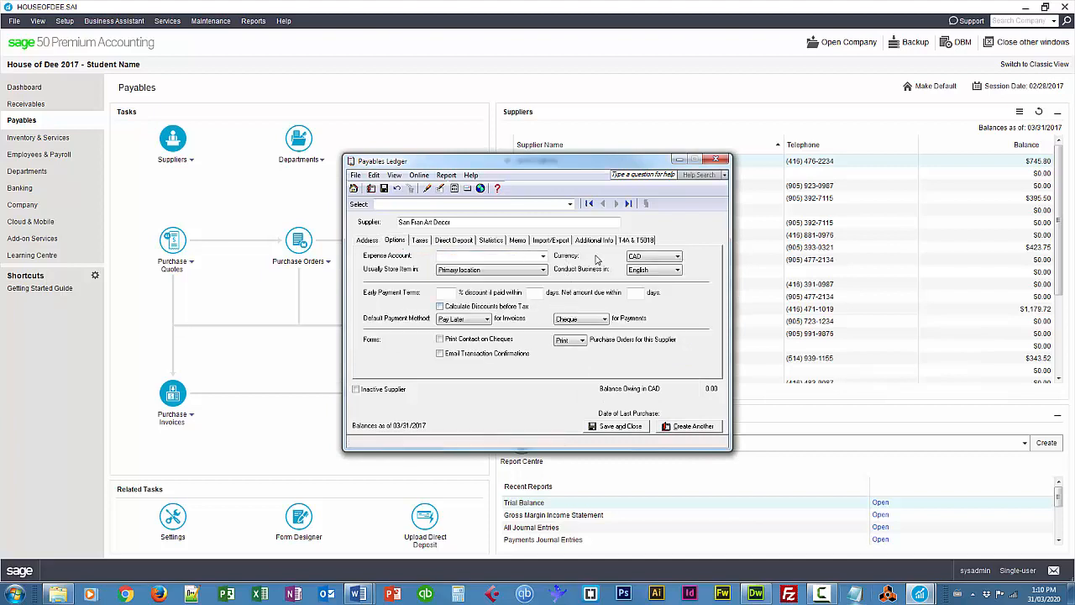
pyautogui.click(632, 258)
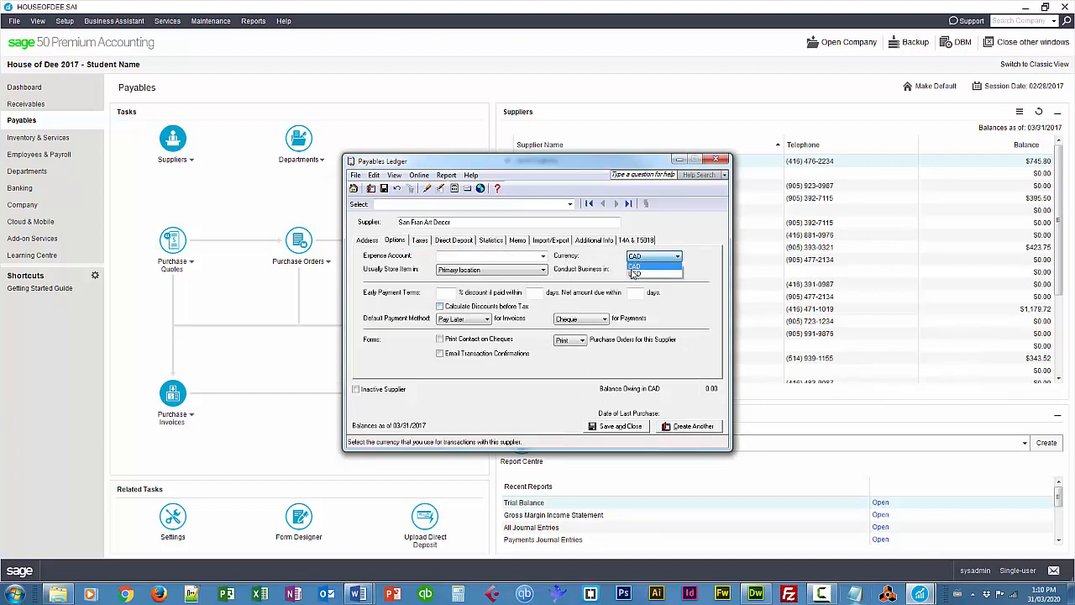
pyautogui.click(635, 274)
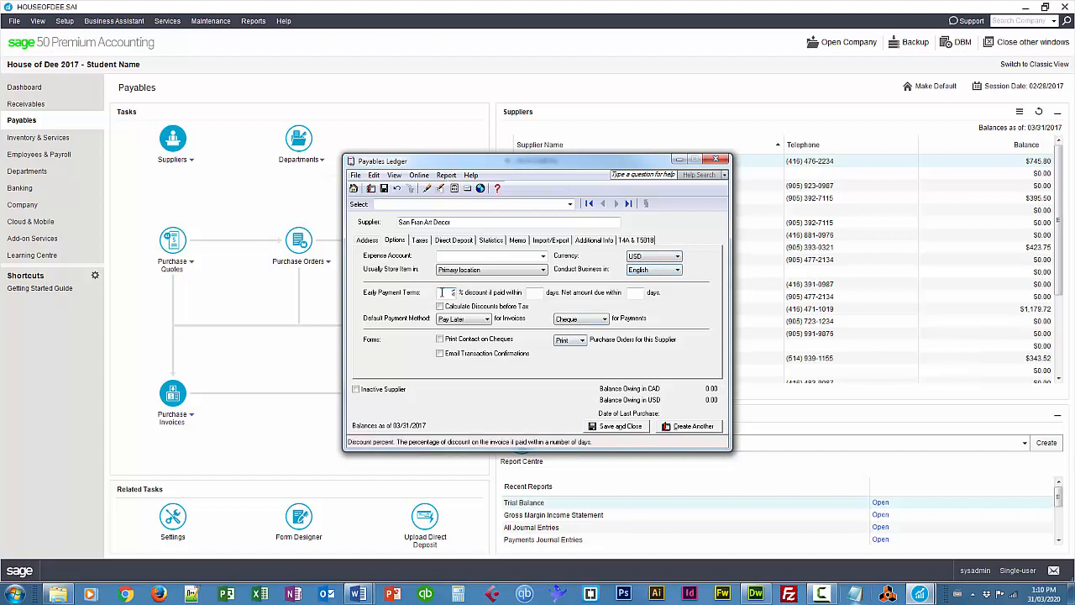
pyautogui.click(442, 292)
pyautogui.write('2')
pyautogui.press('Tab')
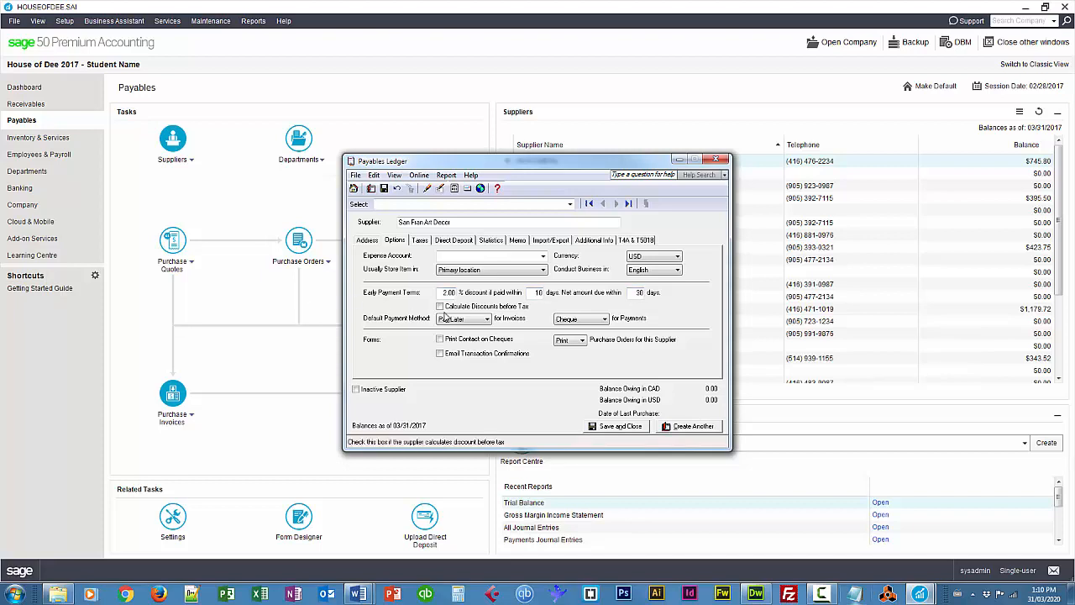
# Enable calculating discounts before tax and printing the contact on cheques for San Fran Art Decor, then save and close the supplier record
pyautogui.click(441, 308)
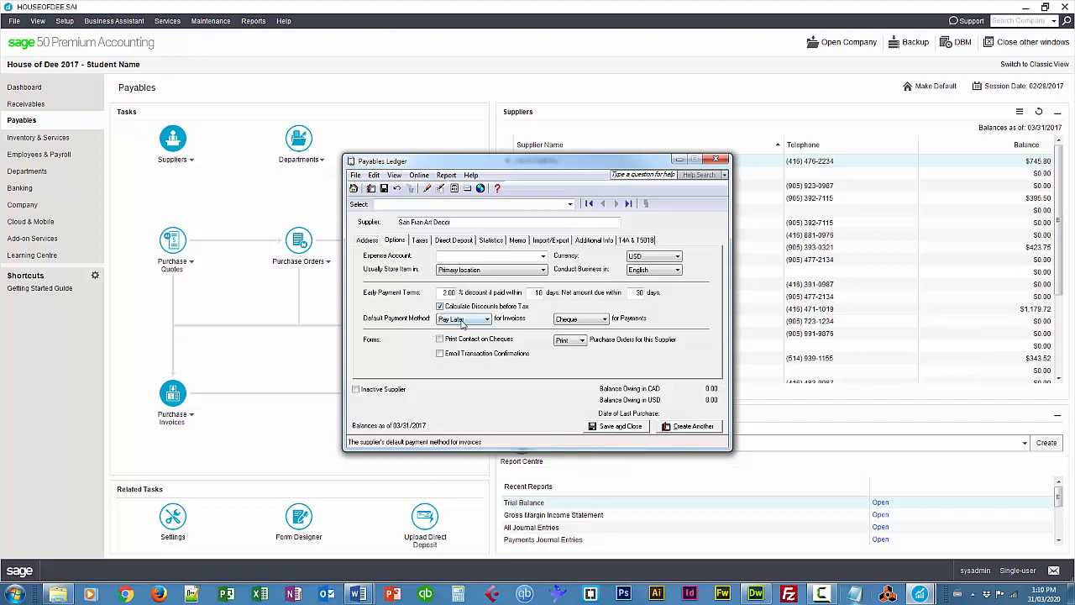
pyautogui.click(438, 340)
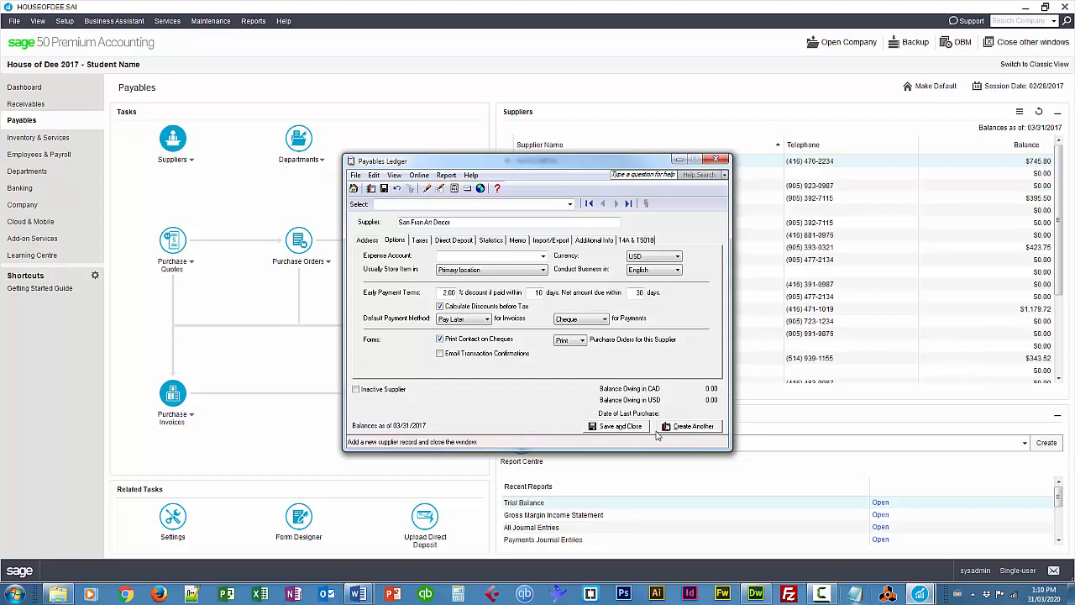
pyautogui.click(621, 427)
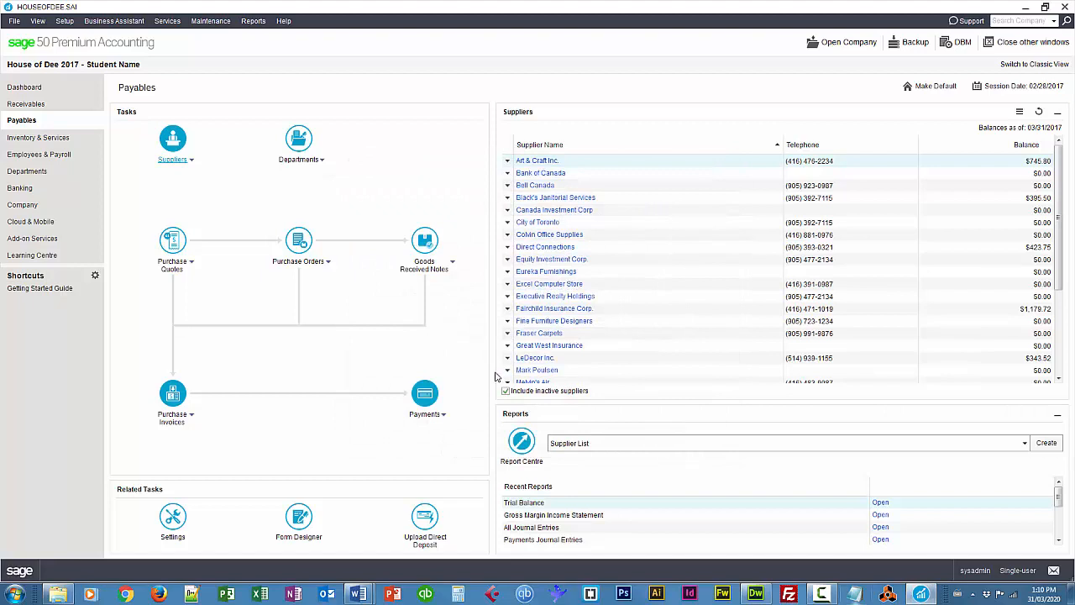
# Start a new customer record in Receivables named Broadway Deco Art with a Customer Since date of 02/19/2017
pyautogui.click(35, 106)
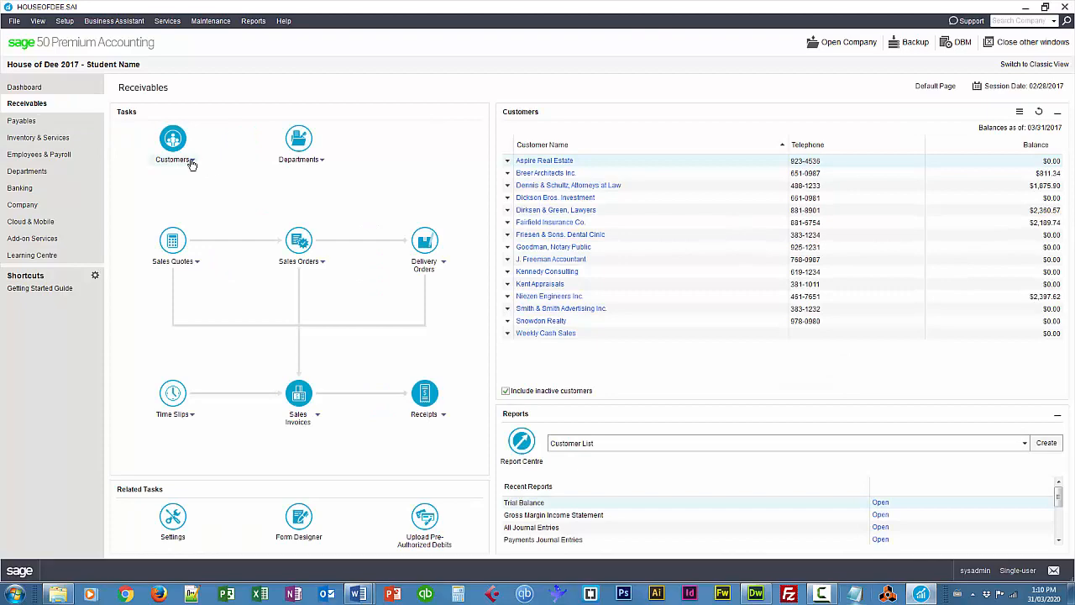
pyautogui.click(191, 160)
pyautogui.click(180, 184)
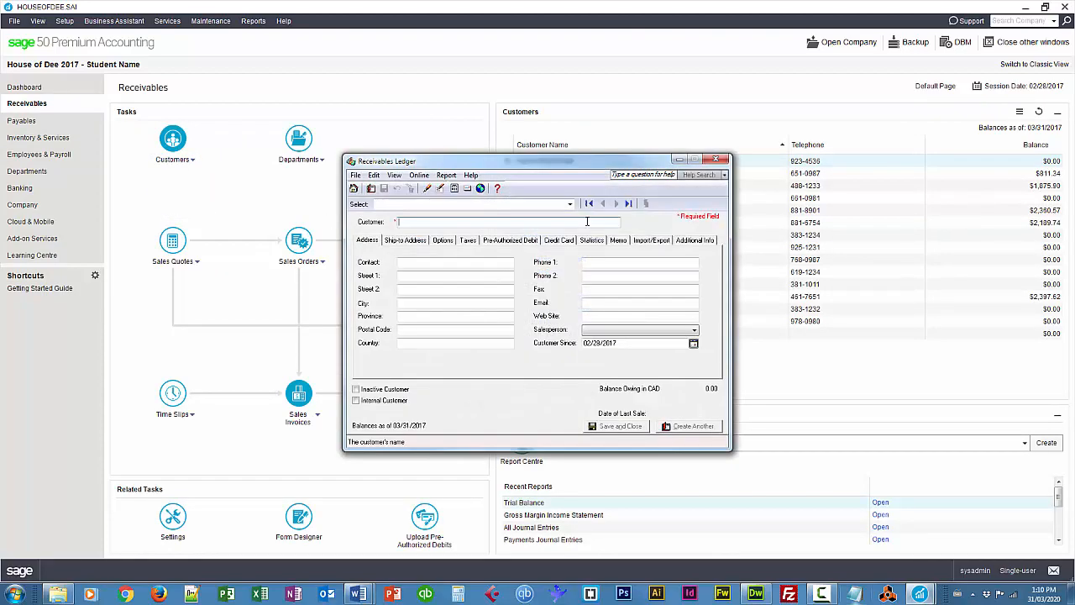
pyautogui.write('Broadwo')
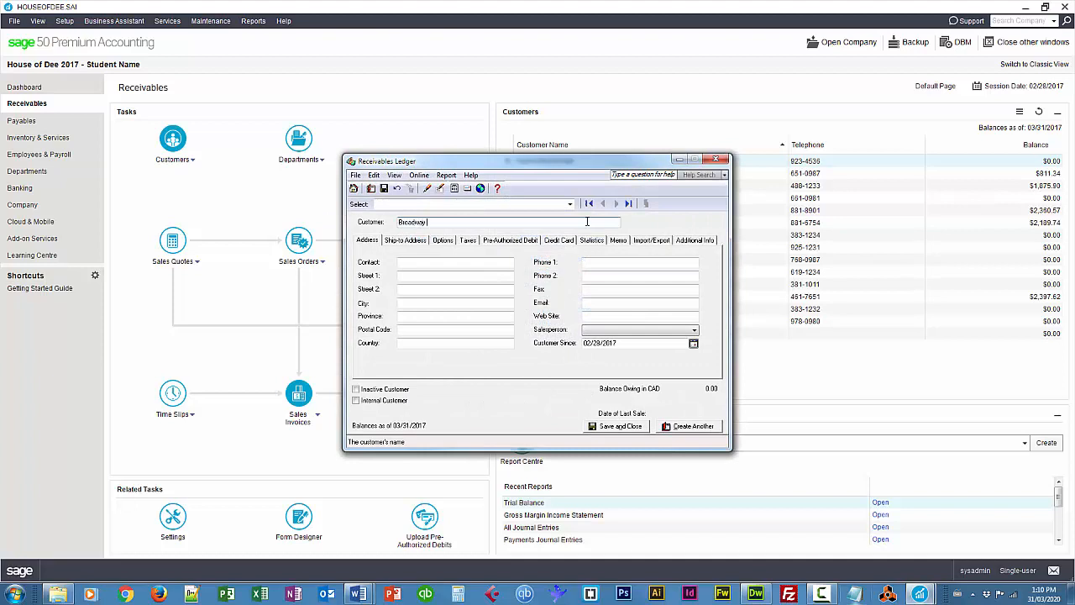
pyautogui.write('ay Deco Art')
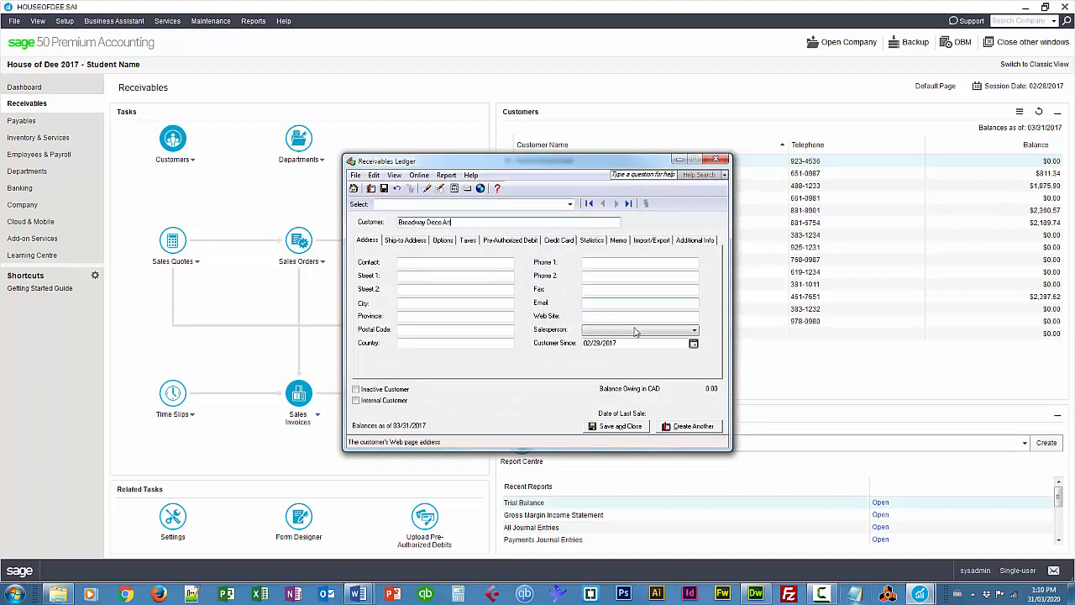
pyautogui.click(634, 345)
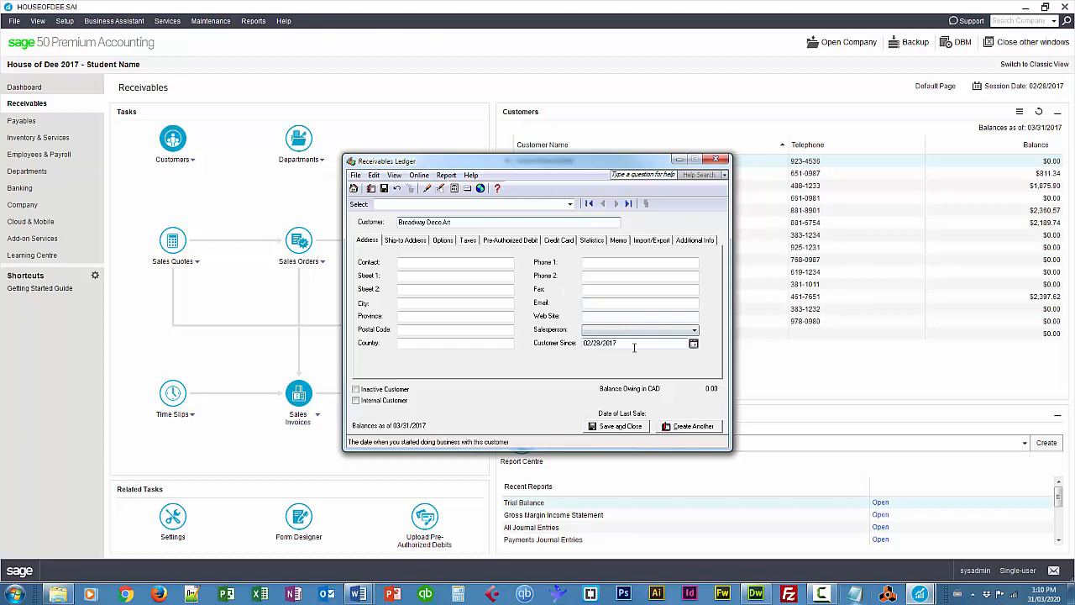
pyautogui.click(693, 345)
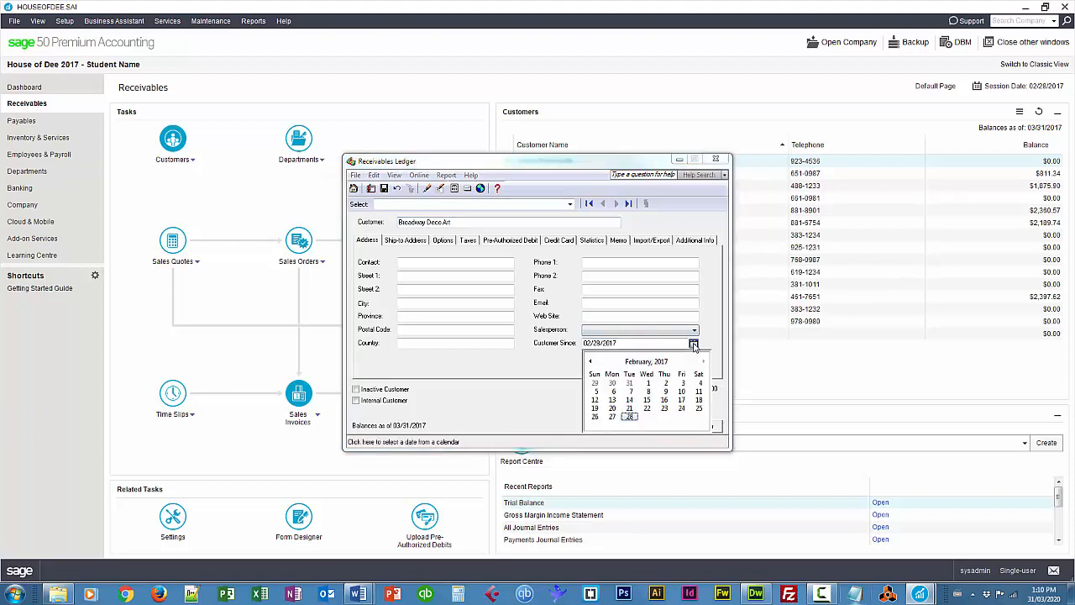
pyautogui.click(595, 408)
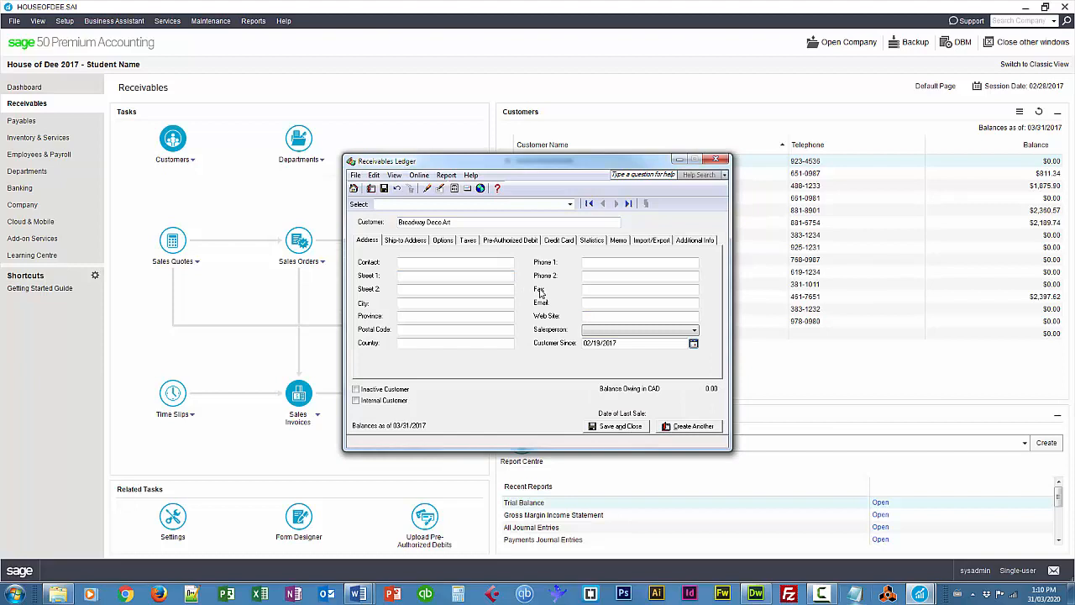
# Set the customer's currency to USD and its early payment terms to 1% within 15 days, net 30 days
pyautogui.click(443, 241)
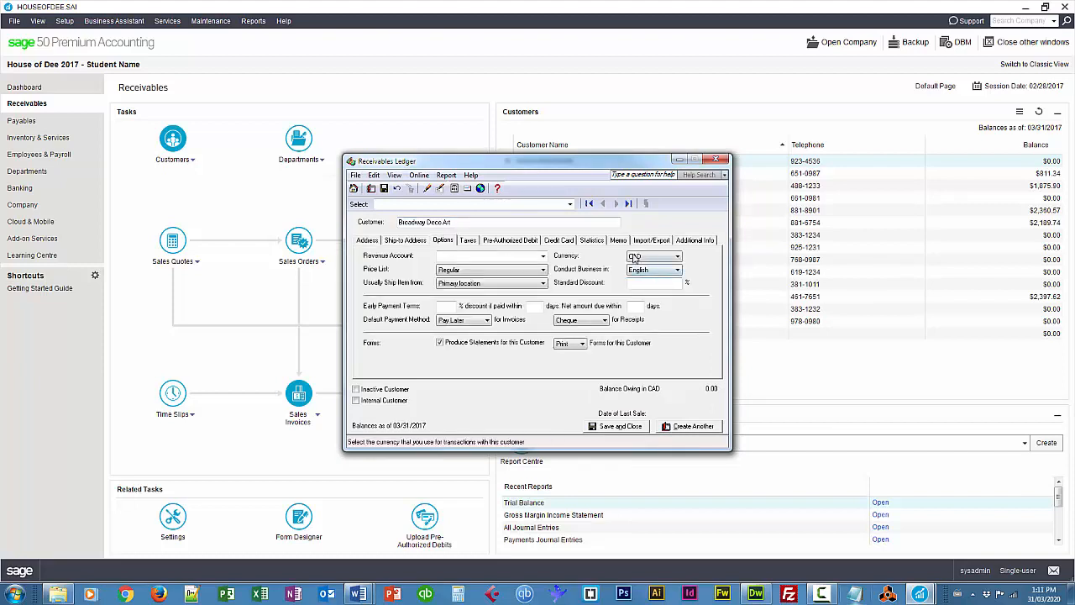
pyautogui.click(654, 257)
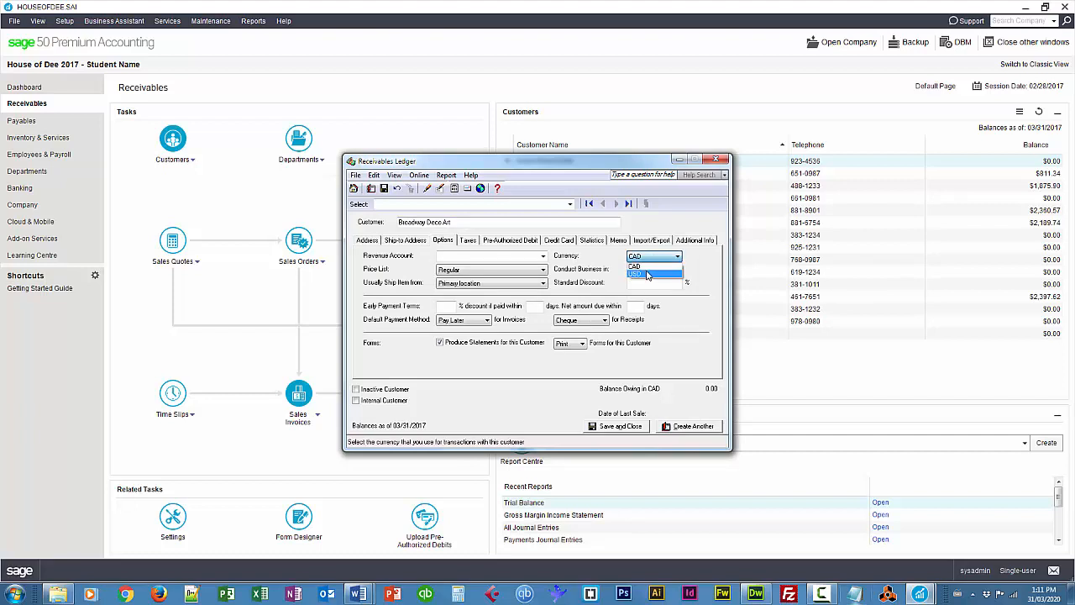
pyautogui.click(649, 277)
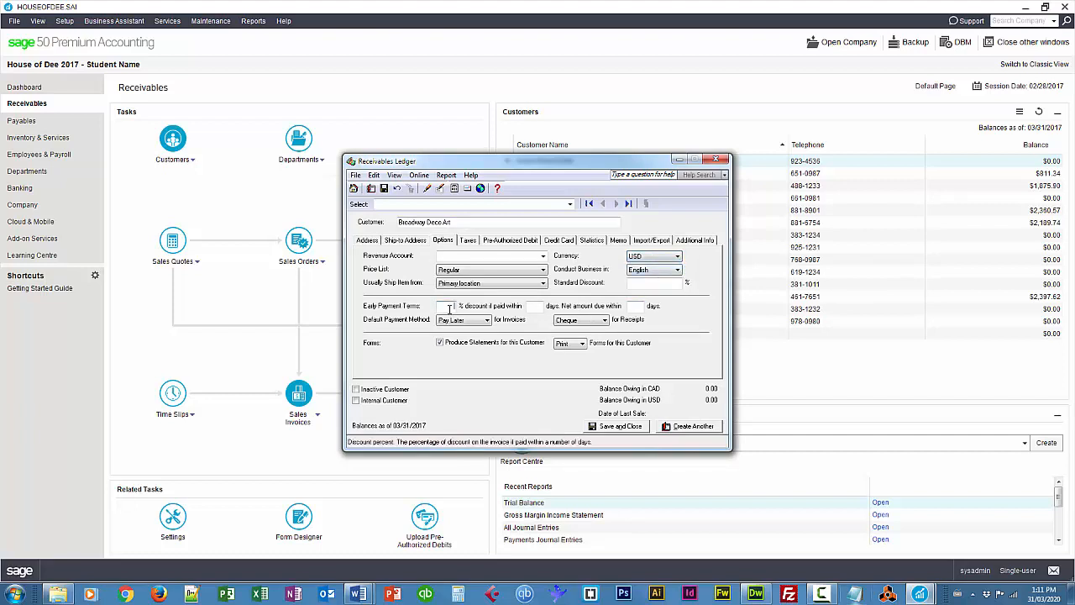
pyautogui.press('Tab')
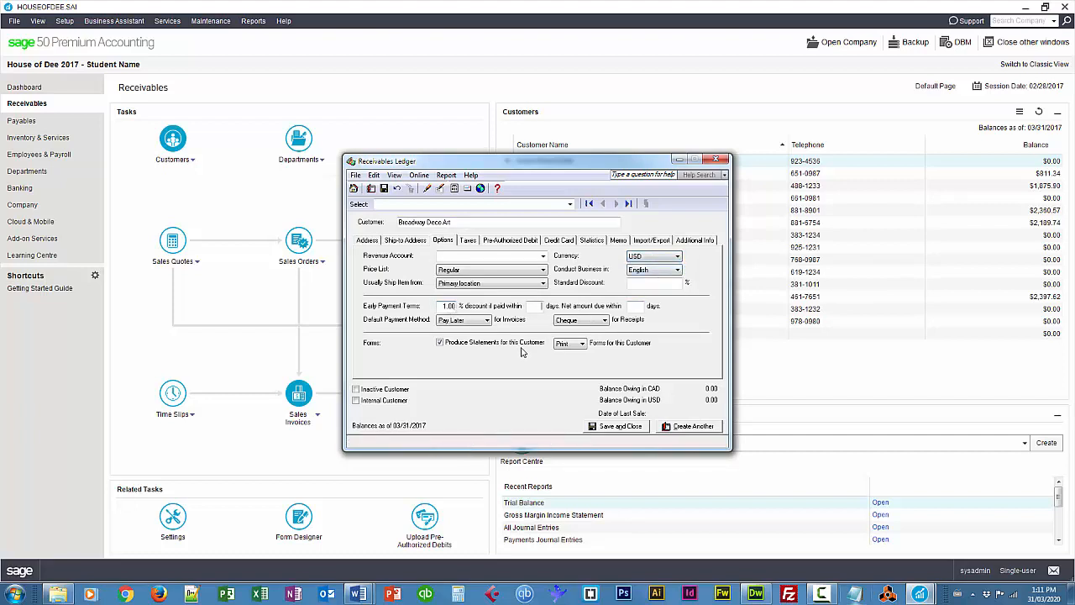
pyautogui.write('15')
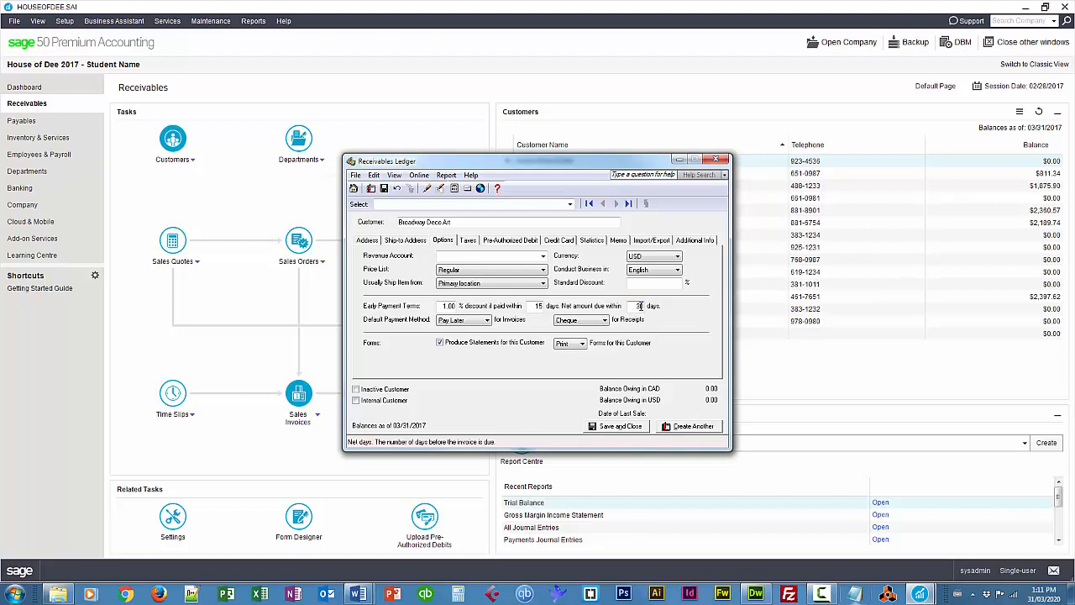
# Enter customer credit limits of 11,000 CAD and 10,000 USD, then save and close the record
pyautogui.click(598, 241)
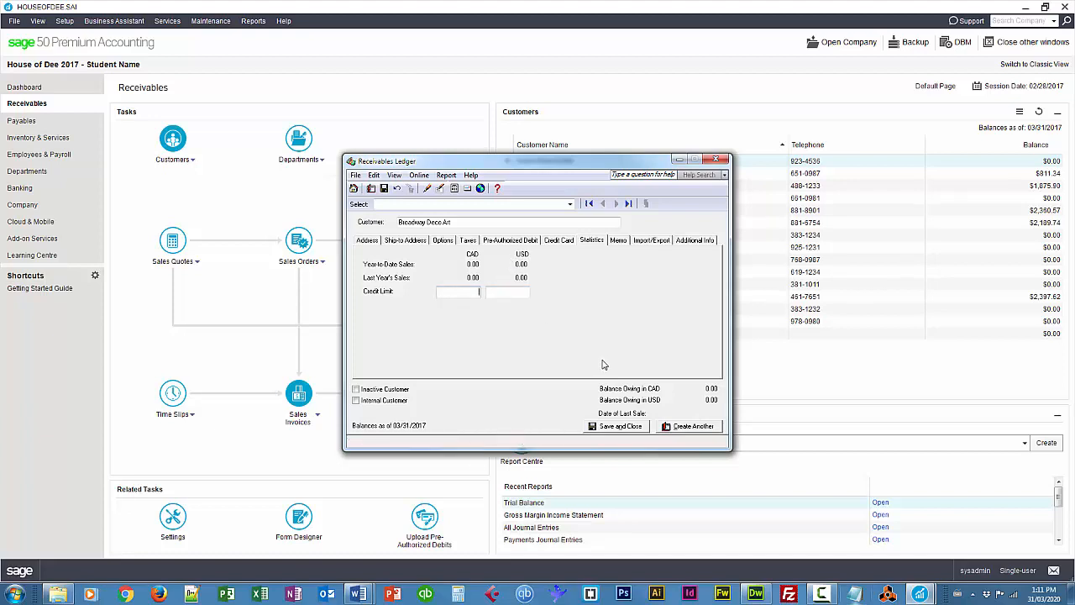
pyautogui.write('11,000')
pyautogui.press('Tab')
pyautogui.press('Tab')
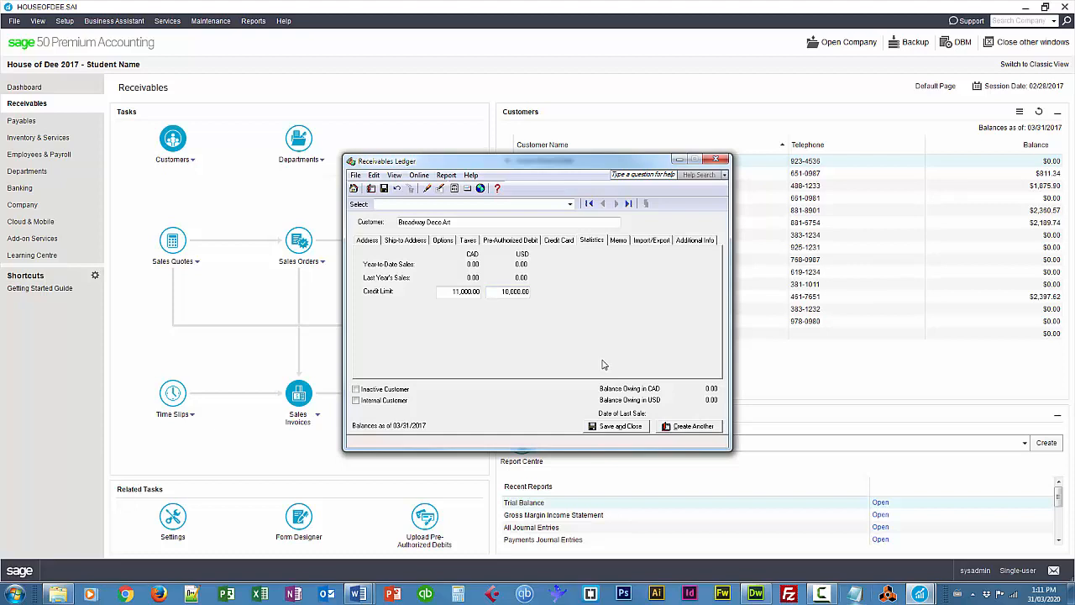
pyautogui.click(626, 428)
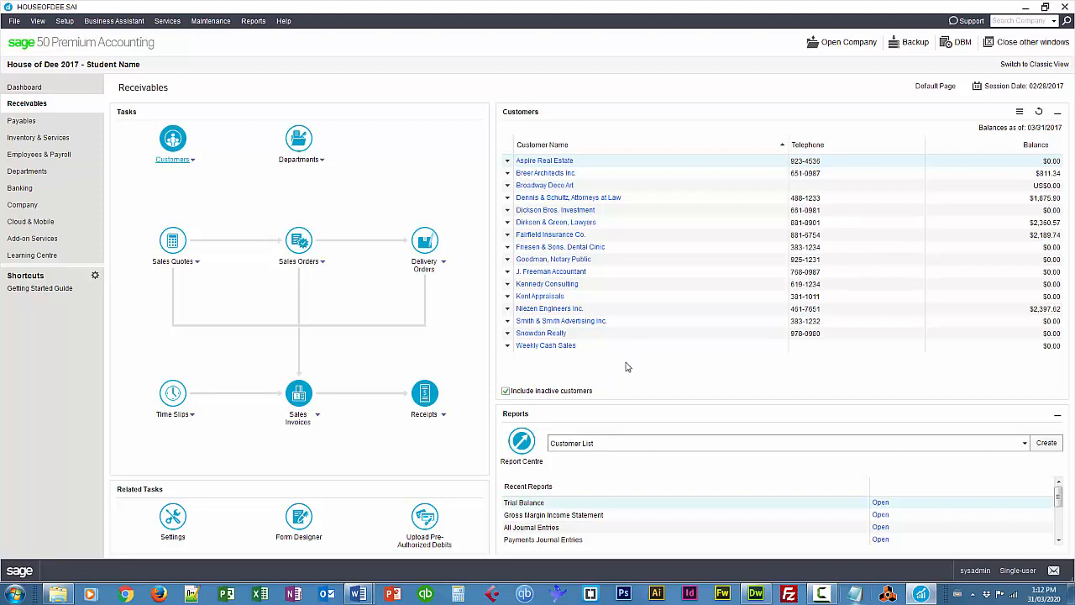
# In the United States Dollars pricing of inventory item 105 Accessories:Sculptures, switch the Regular and Preferred price lists to Fixed Price
pyautogui.click(64, 140)
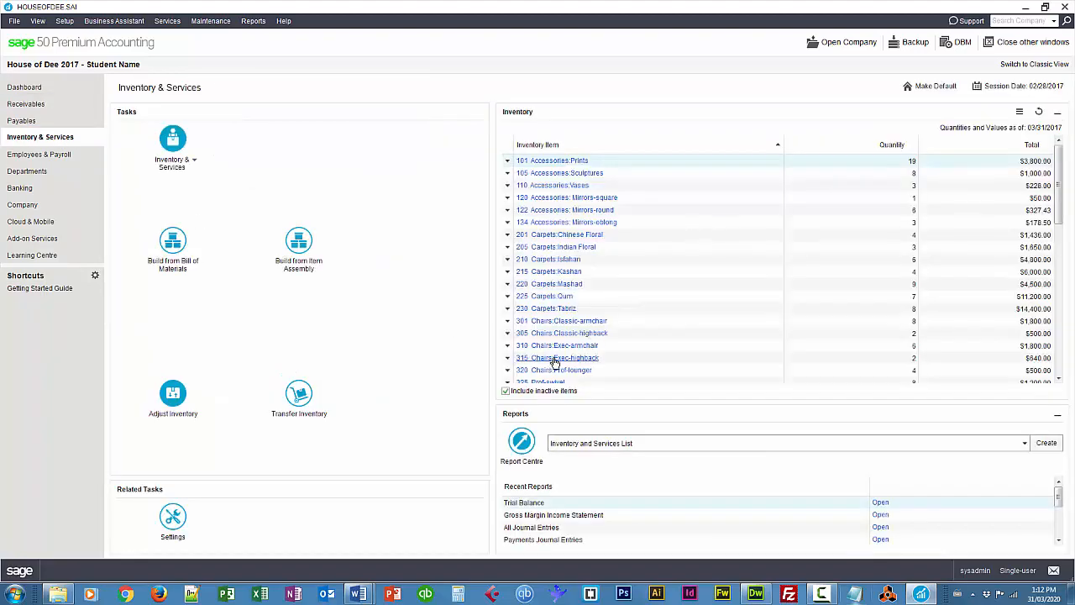
pyautogui.click(556, 173)
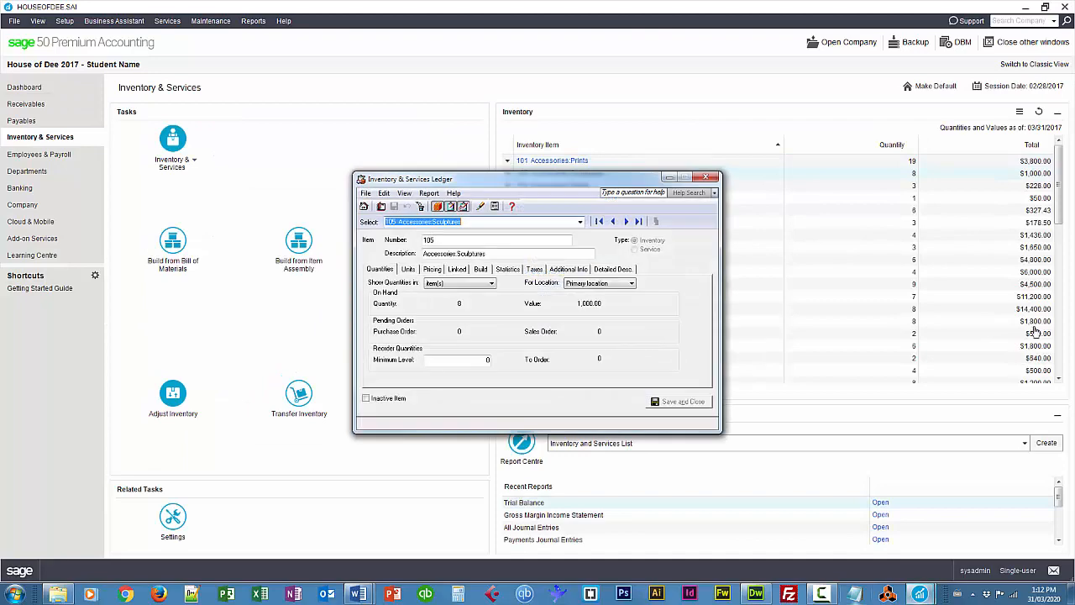
pyautogui.click(431, 269)
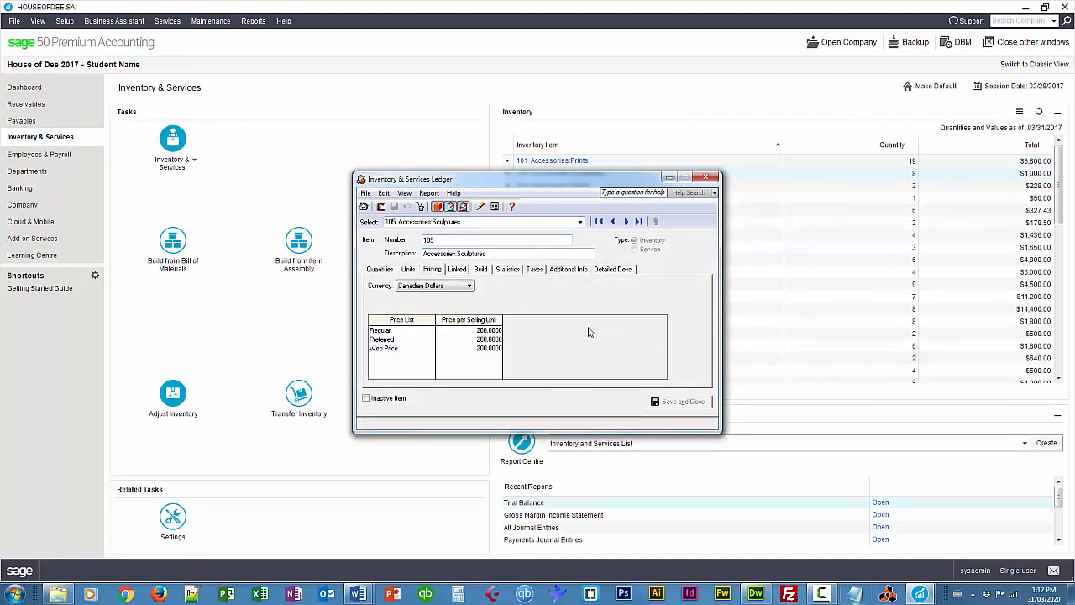
pyautogui.click(413, 287)
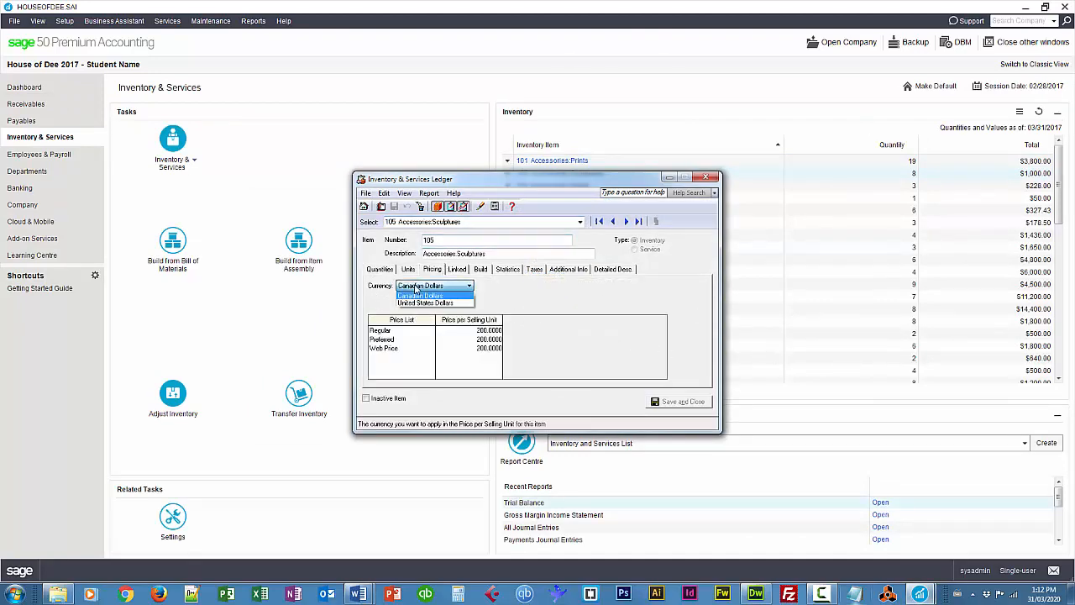
pyautogui.click(417, 304)
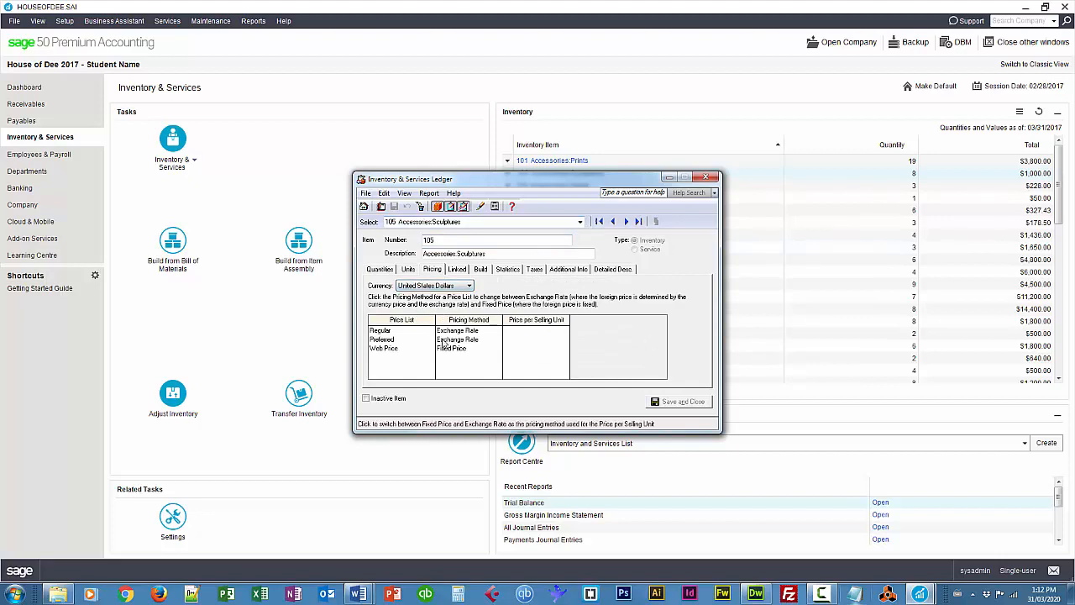
pyautogui.click(461, 340)
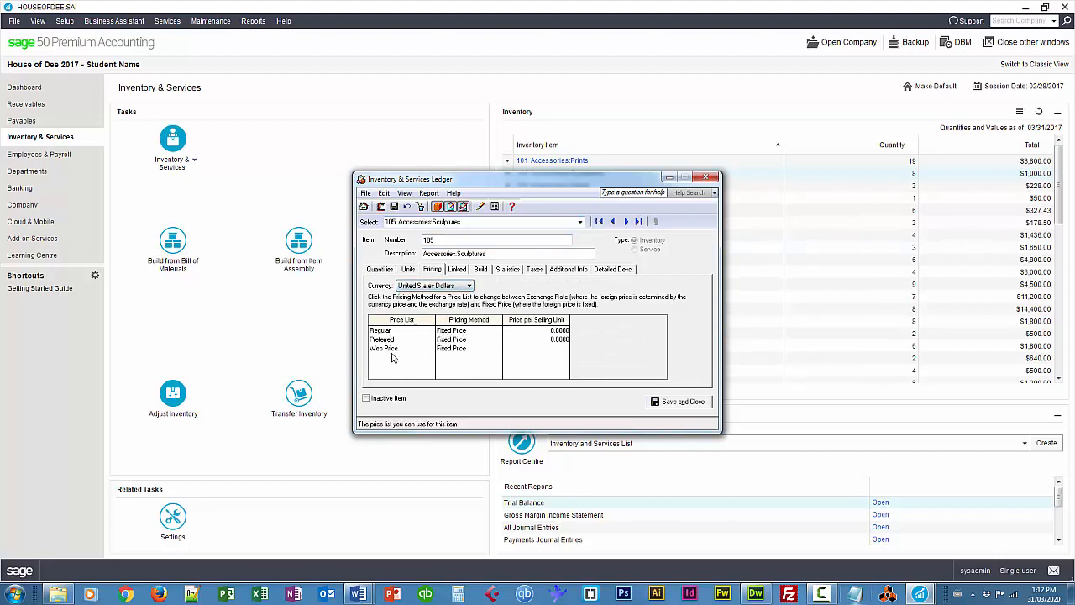
# Set the item's US dollar Regular and Preferred prices to 190, fill in the Web Price, then save and close the item
pyautogui.click(559, 331)
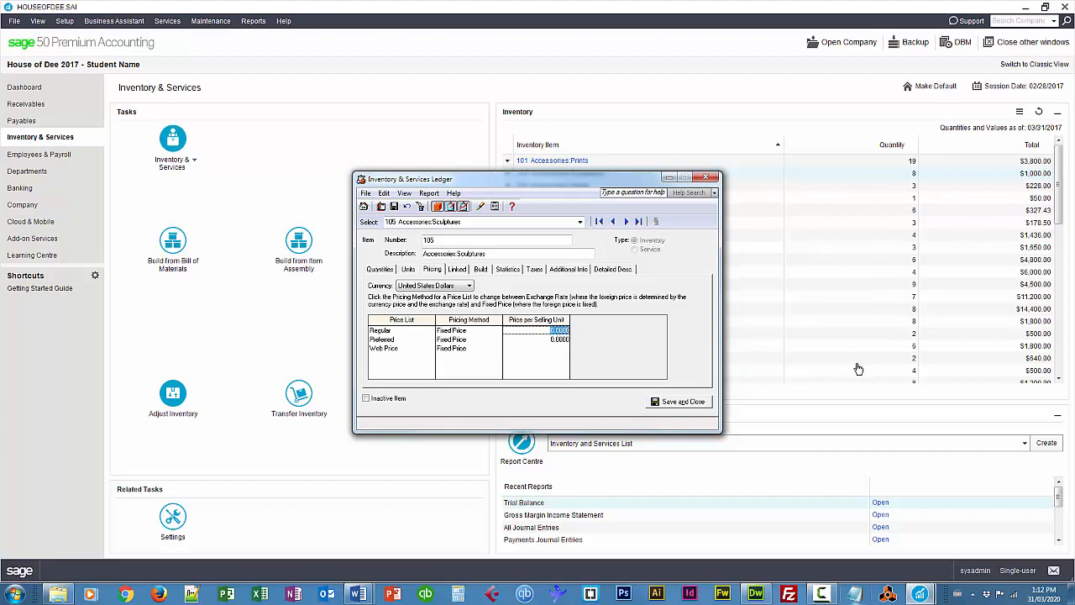
pyautogui.write('19')
pyautogui.write('0')
pyautogui.press('Tab')
pyautogui.press('Tab')
pyautogui.write('1')
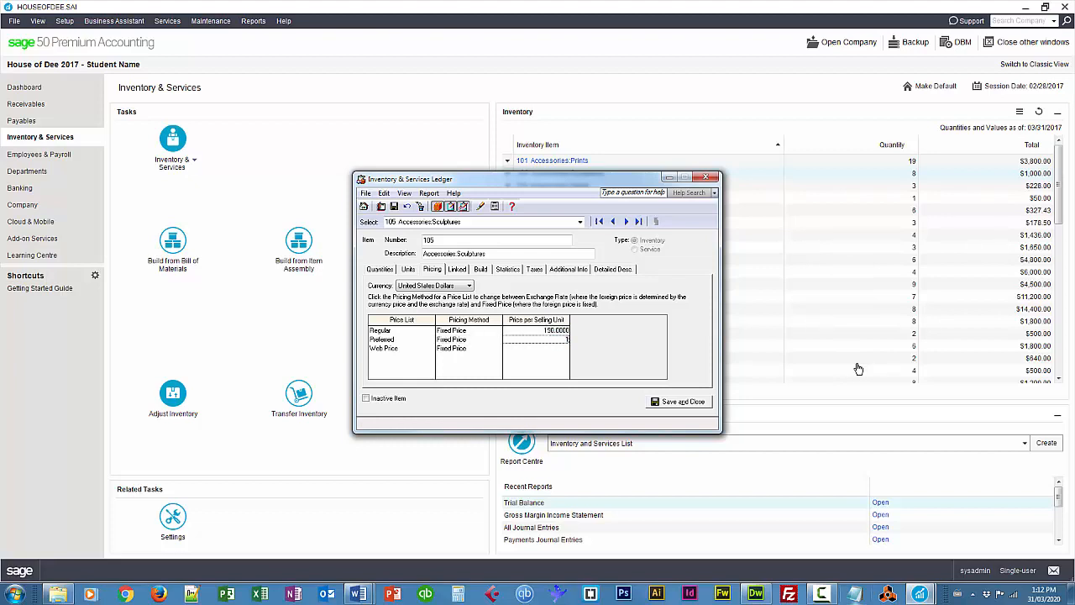
pyautogui.write('90')
pyautogui.press('Tab')
pyautogui.press('Tab')
pyautogui.write('1')
pyautogui.click(681, 402)
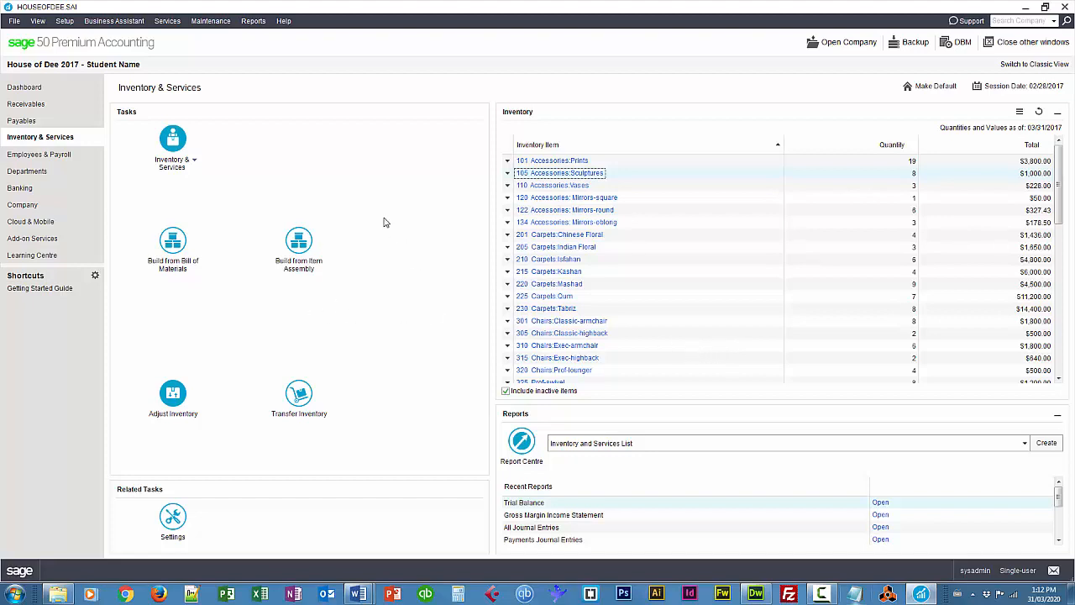
# Start a new purchase invoice for the supplier San Fran Art Decor from Payables
pyautogui.click(20, 122)
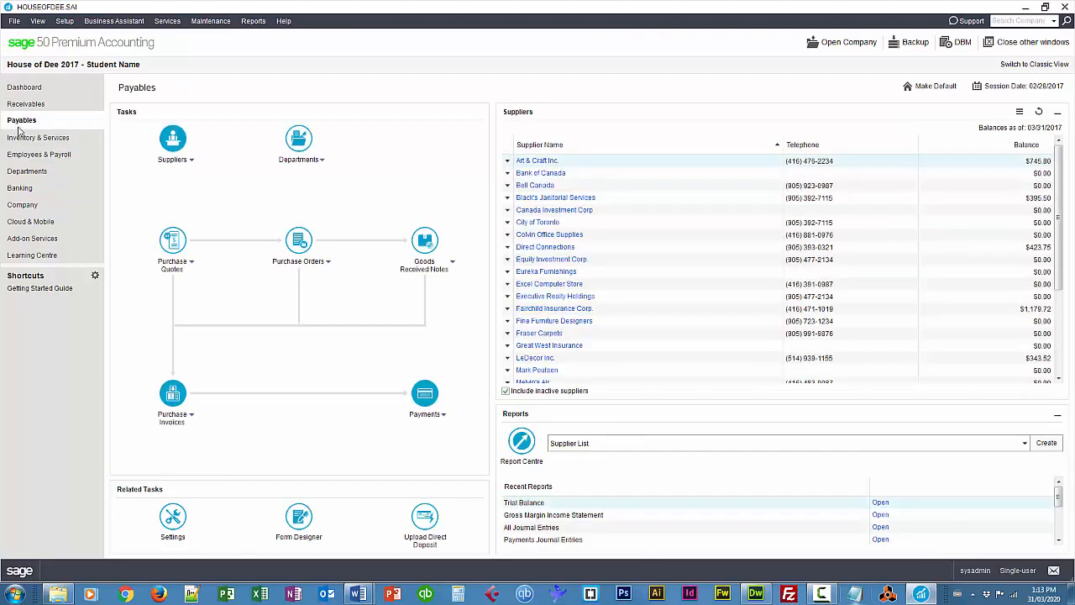
pyautogui.scroll(-1, 1062, 275)
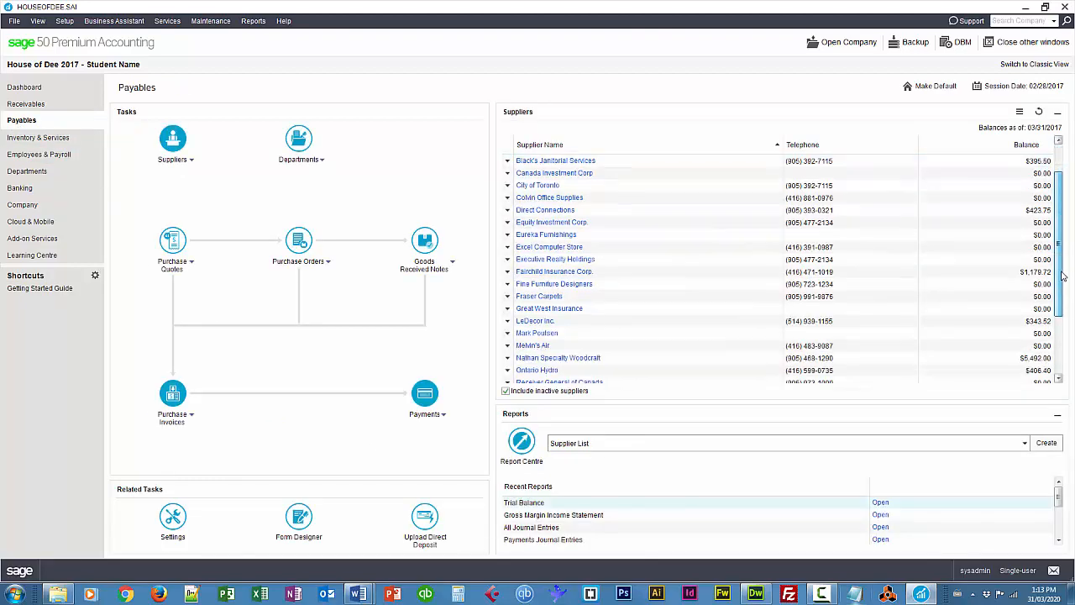
pyautogui.scroll(-3, 1063, 276)
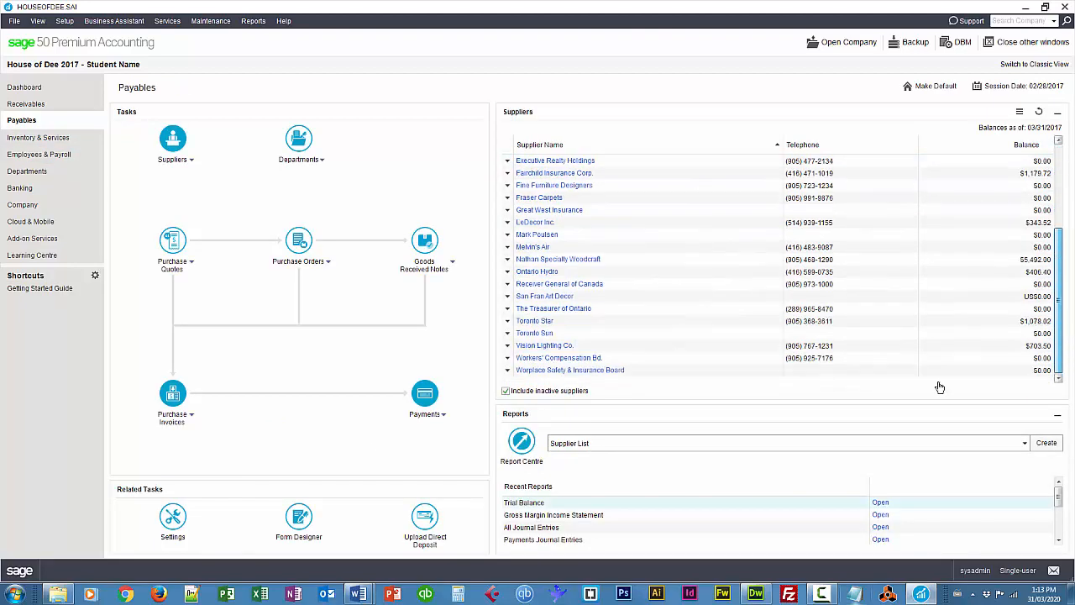
pyautogui.click(507, 296)
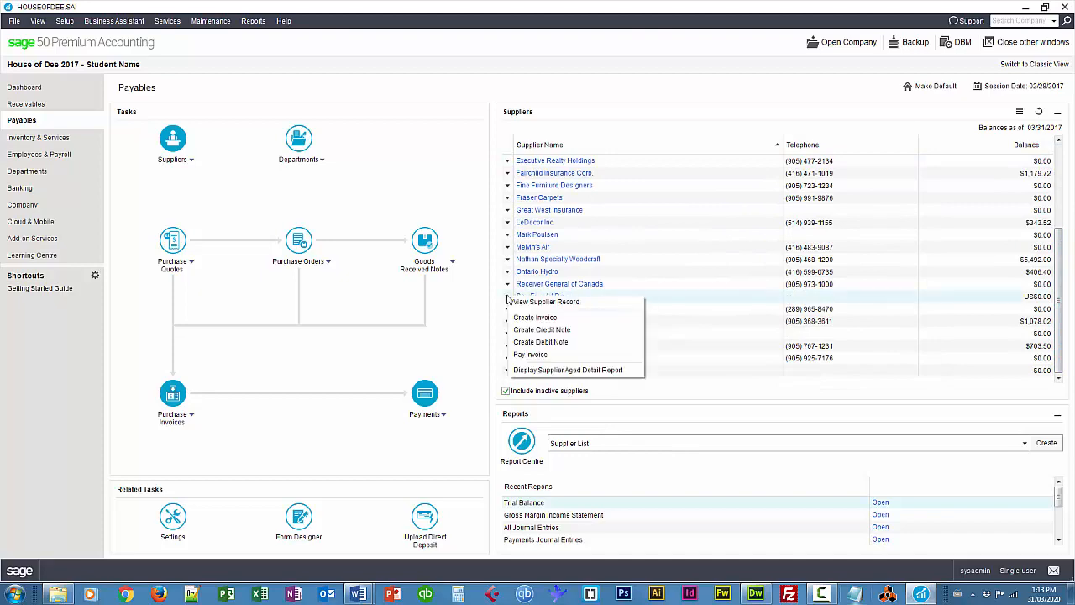
pyautogui.click(534, 318)
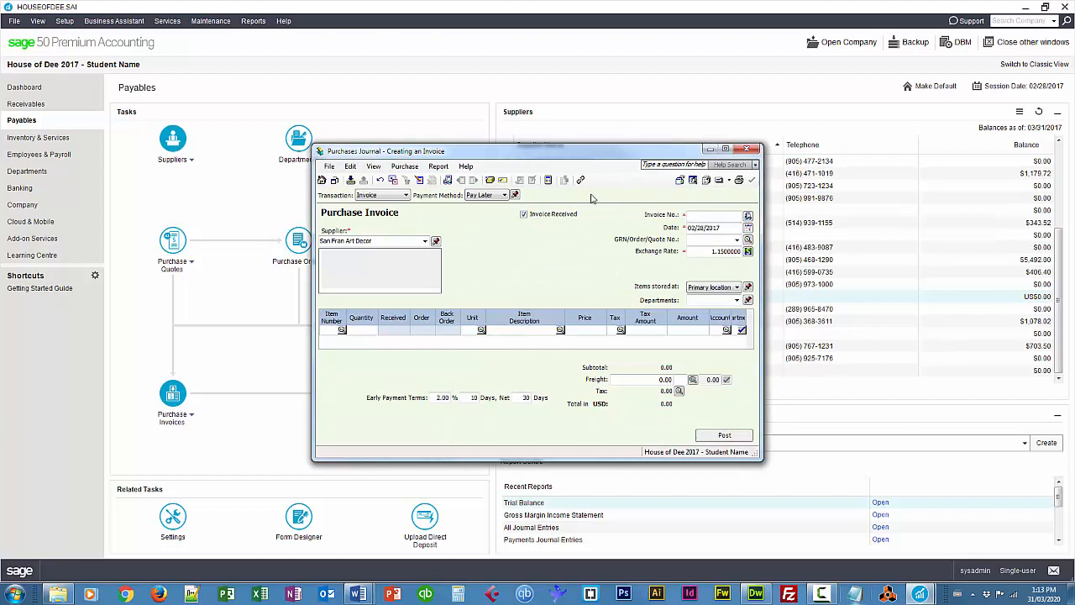
# Set the purchase invoice's payment method to Cheque and enter invoice number SFAD1115
pyautogui.click(495, 195)
pyautogui.click(483, 214)
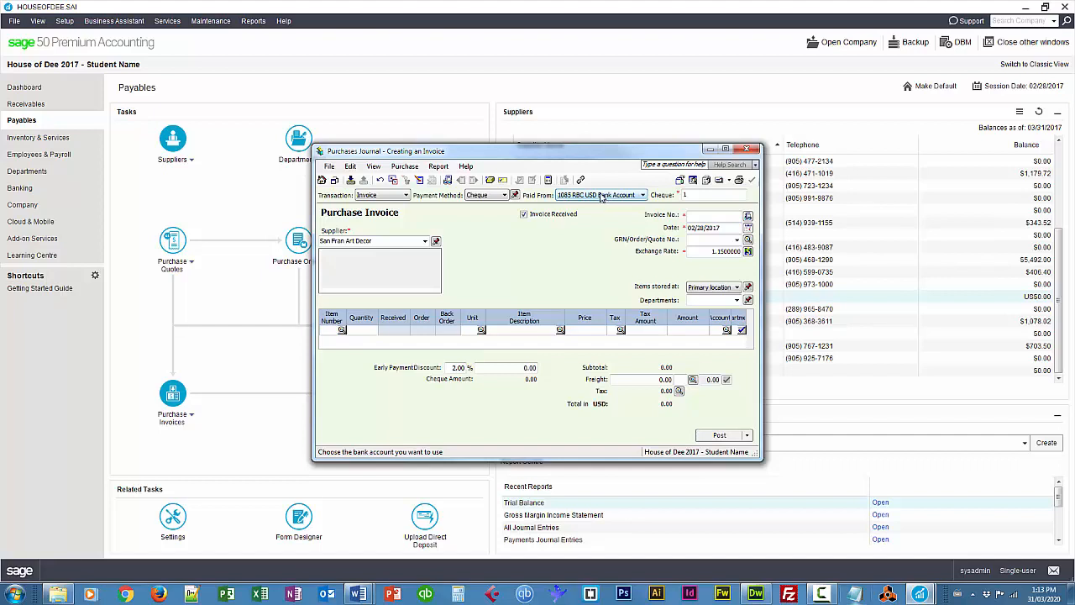
pyautogui.click(712, 217)
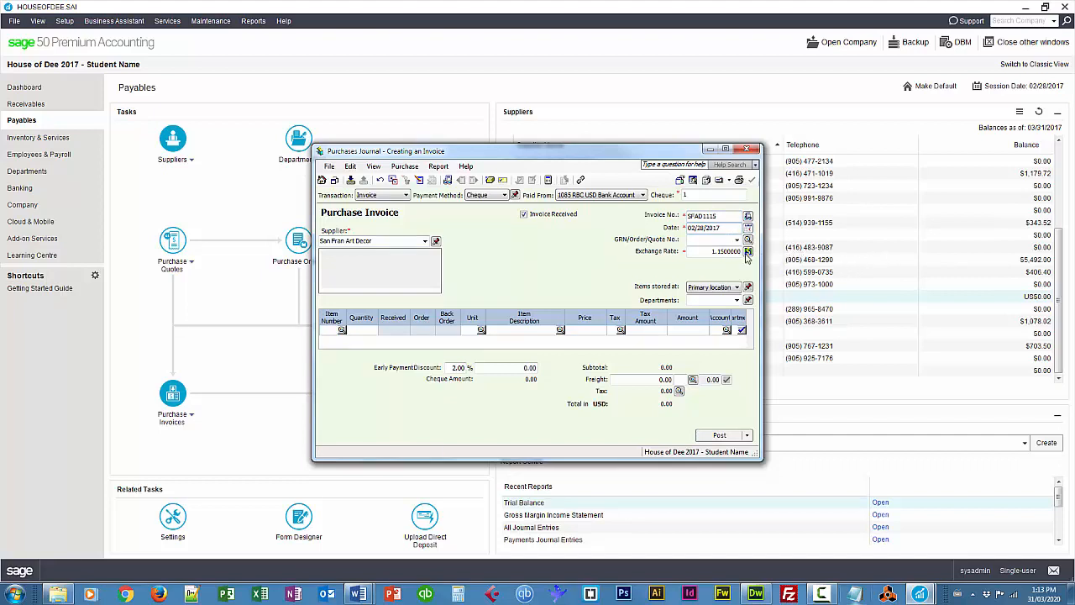
# Set the invoice's exchange rate to 1.12 and make it the default rate for 02/28/2017
pyautogui.click(709, 255)
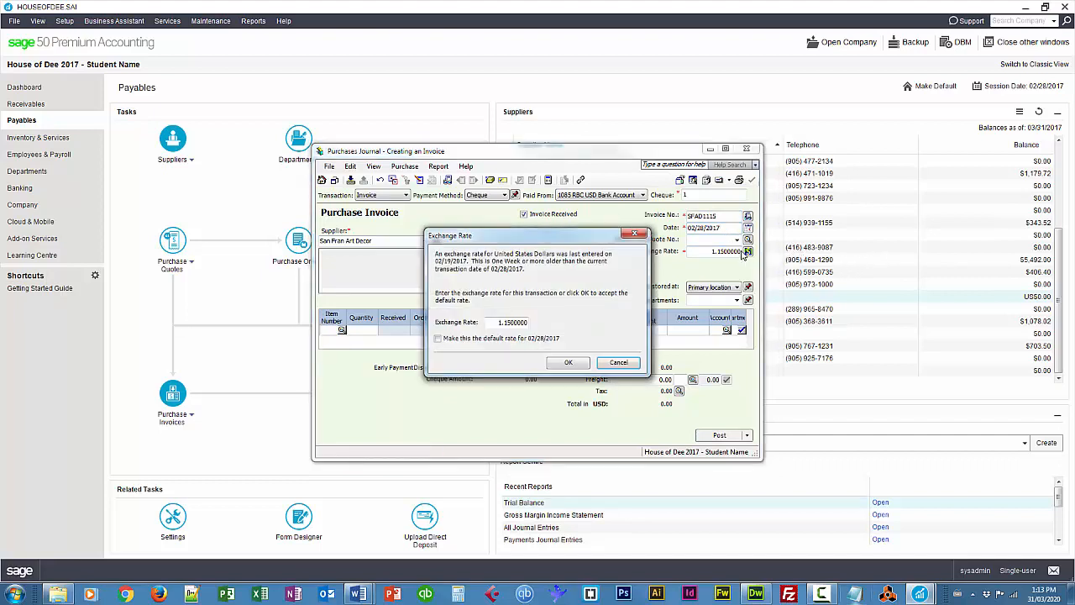
pyautogui.moveTo(516, 238); pyautogui.dragTo(474, 262)
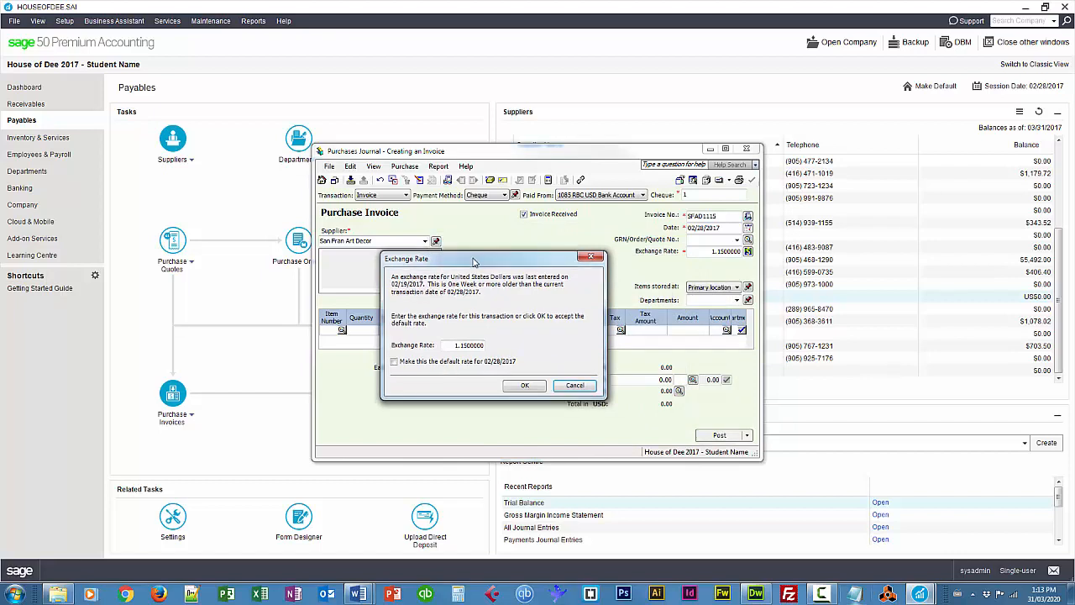
pyautogui.moveTo(457, 345); pyautogui.dragTo(506, 350)
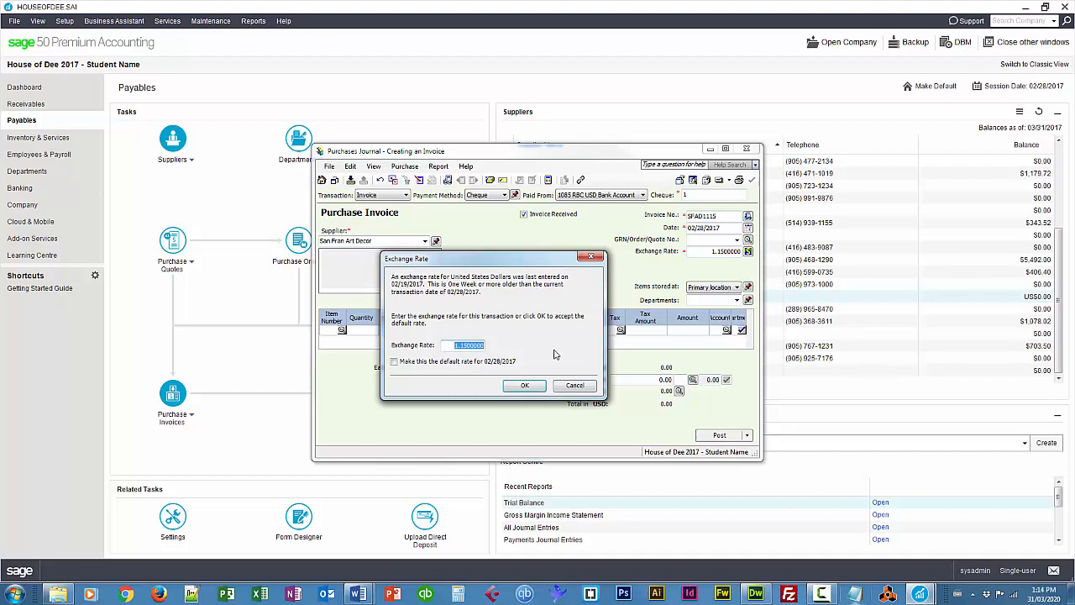
pyautogui.write('1.12')
pyautogui.click(395, 362)
pyautogui.click(518, 385)
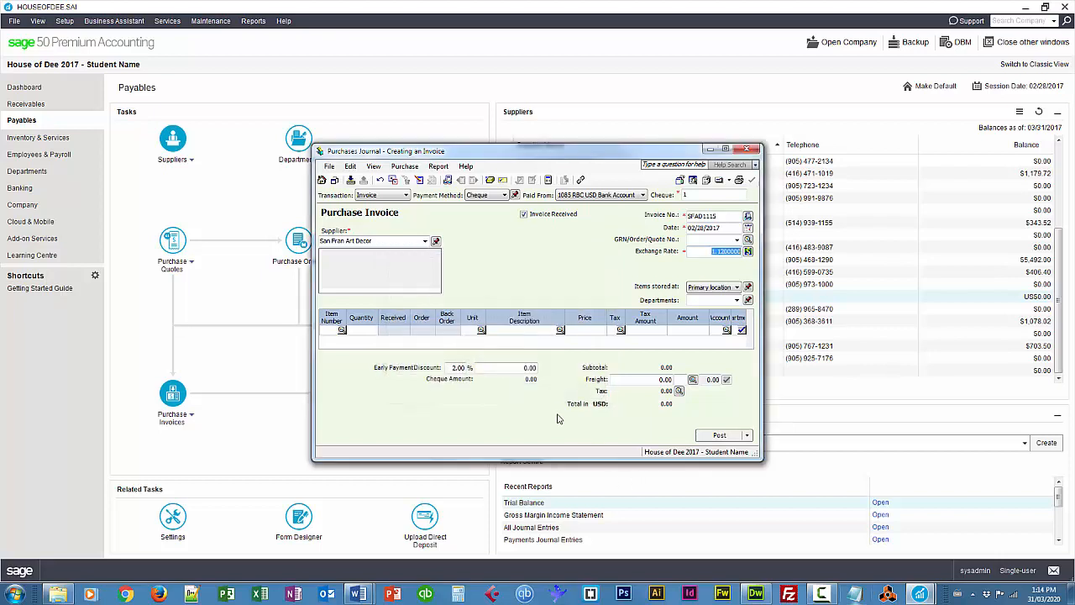
# Add item 105 Accessories:Sculptures to the purchase invoice with a quantity of 8 at a price of 108.00 each
pyautogui.doubleClick(334, 335)
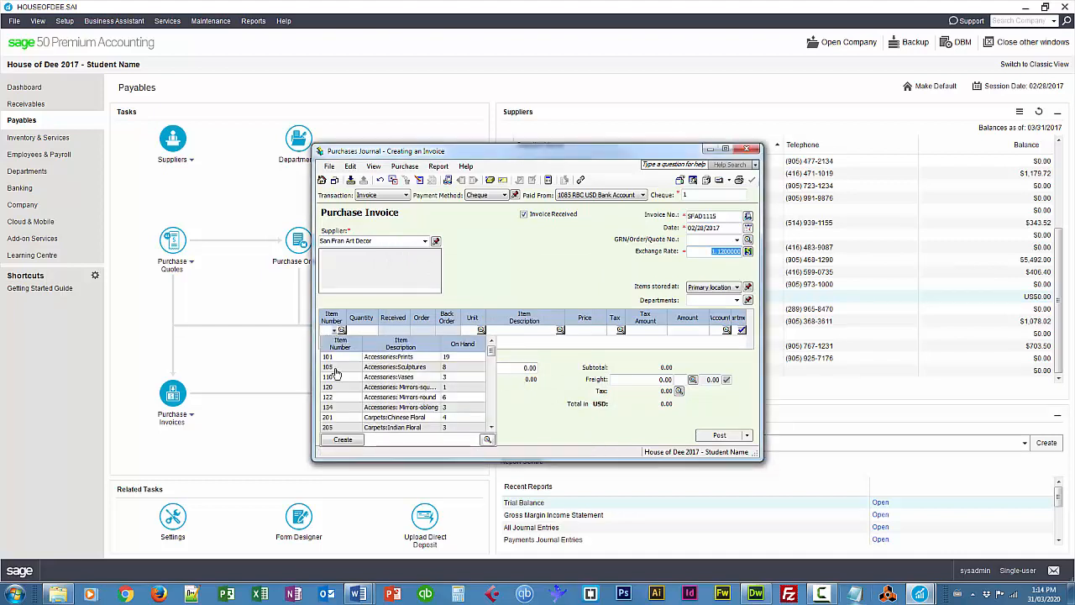
pyautogui.doubleClick(392, 369)
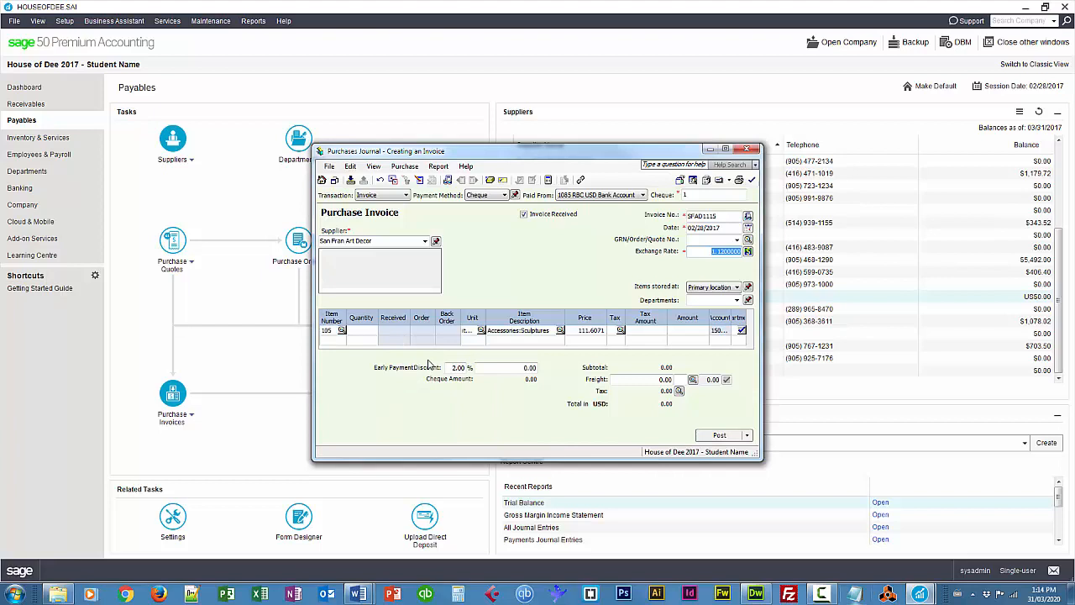
pyautogui.write('8')
pyautogui.press('Tab')
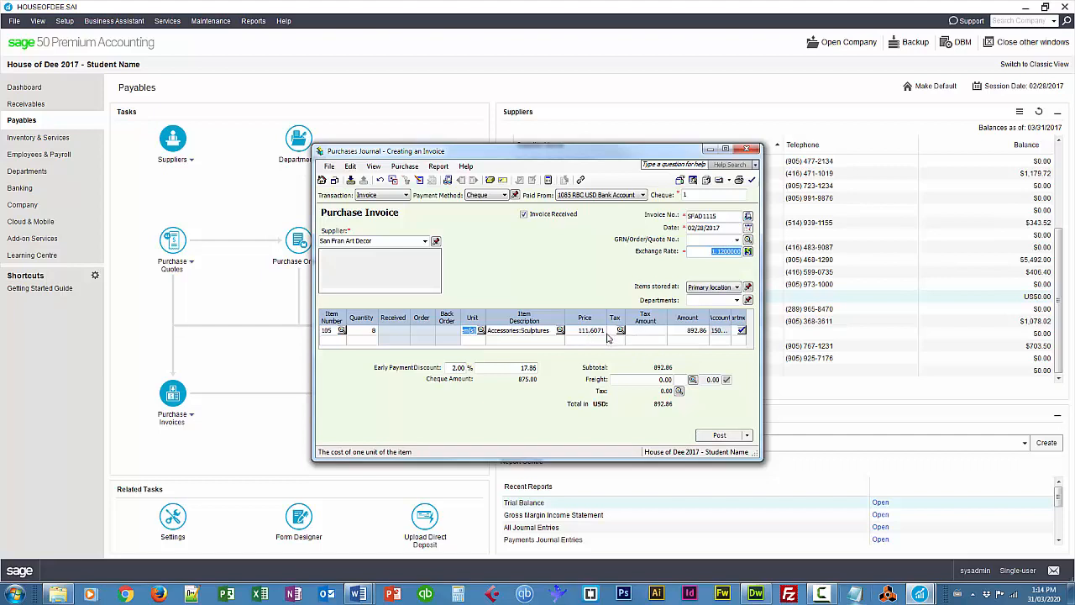
pyautogui.click(618, 335)
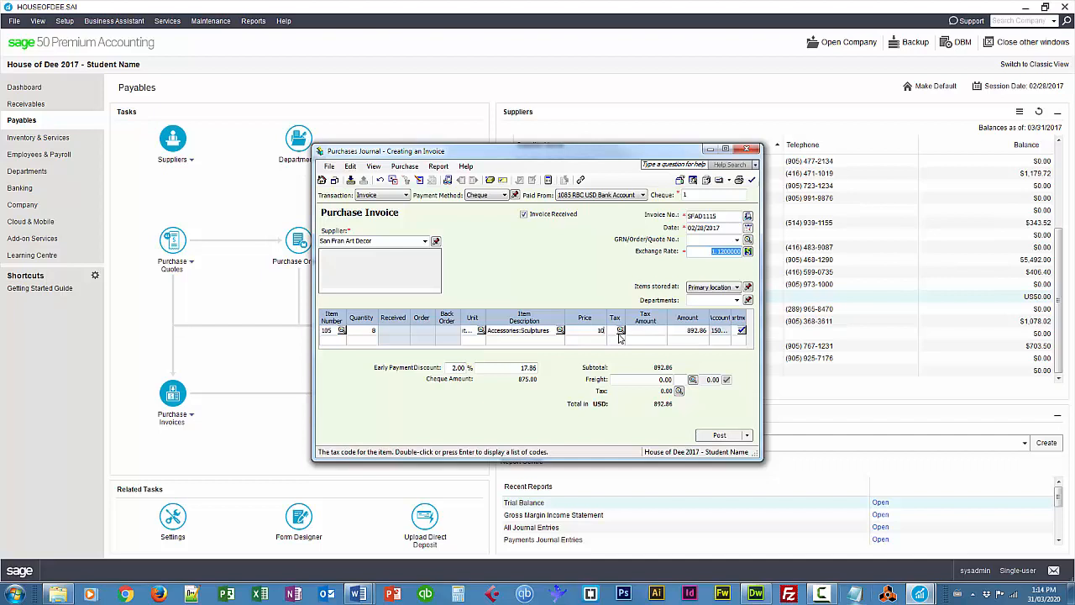
pyautogui.write('8')
pyautogui.press('Tab')
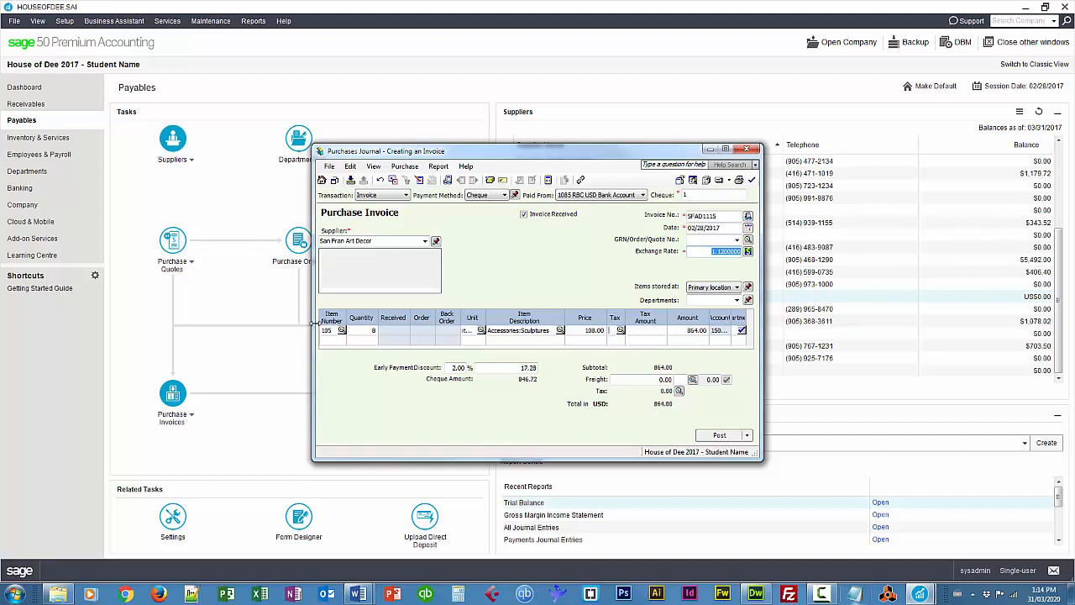
# Widen the purchase invoice window and enter a freight charge of 45.00
pyautogui.moveTo(309, 324); pyautogui.dragTo(287, 324)
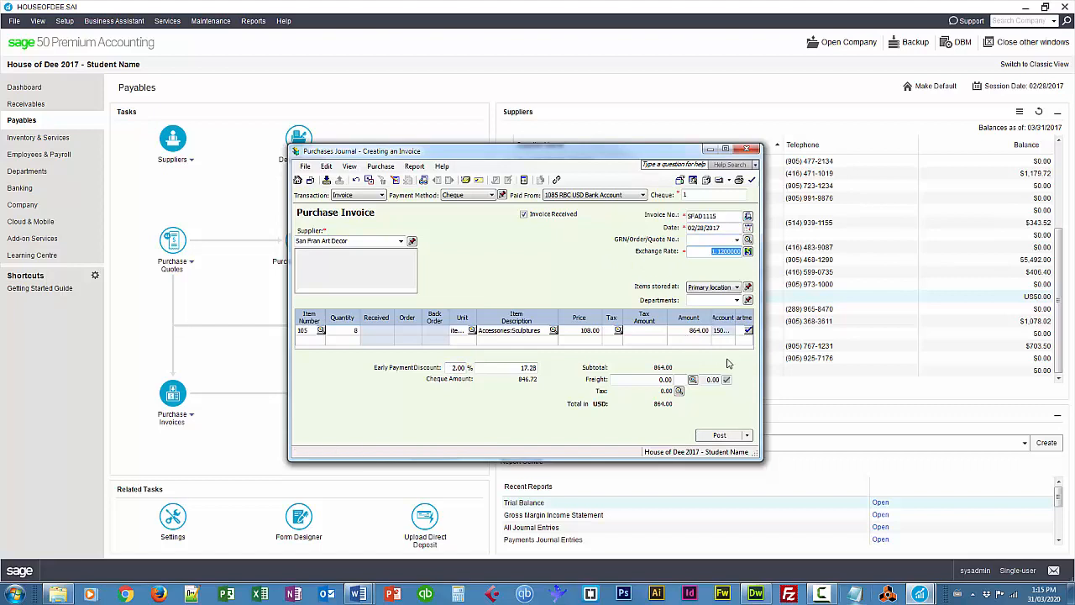
pyautogui.click(655, 379)
pyautogui.write('45')
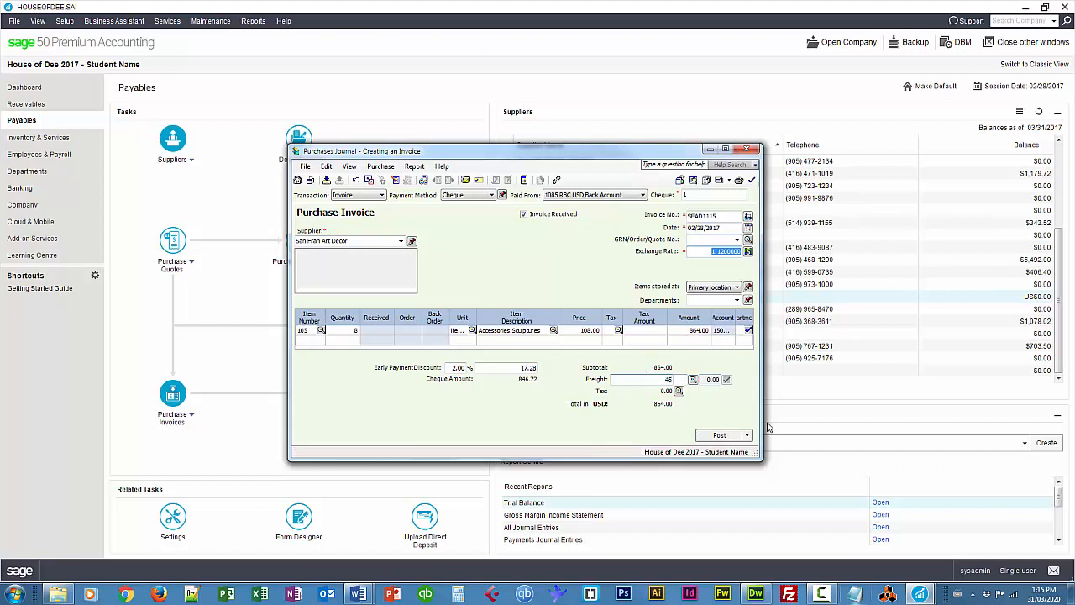
pyautogui.press('Tab')
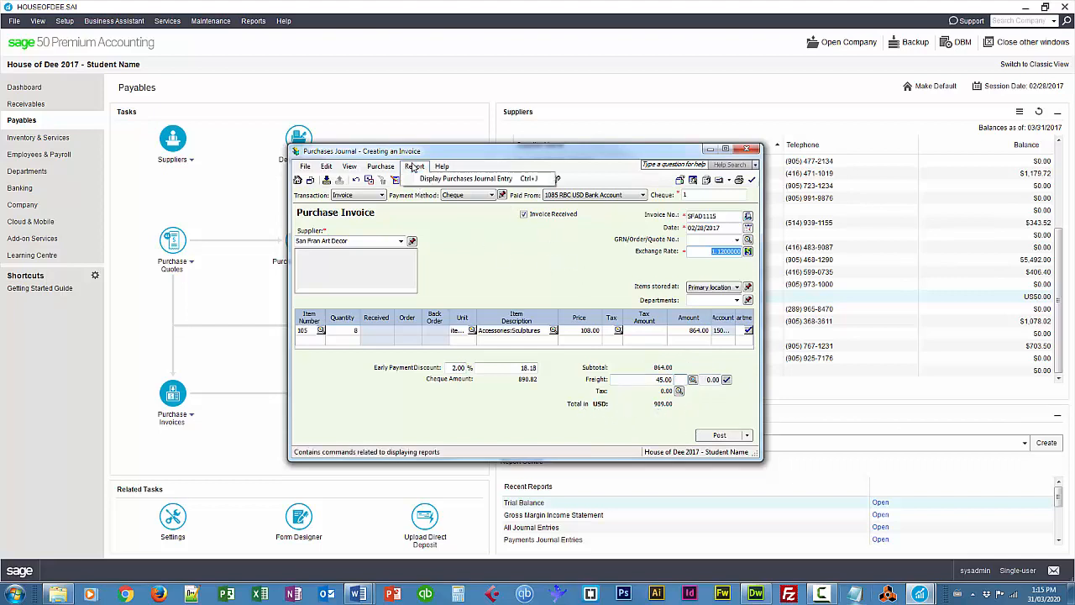
# Review the purchases journal entry for the invoice, checking foreign amounts, debits and credits, then return to the invoice
pyautogui.click(523, 180)
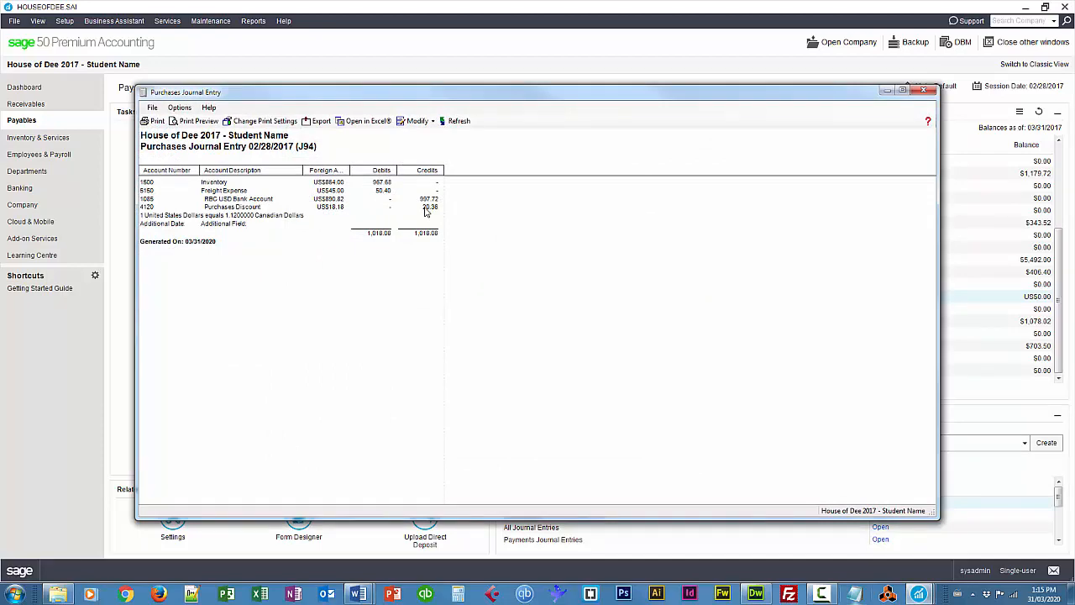
pyautogui.click(923, 91)
pyautogui.moveTo(563, 78); pyautogui.dragTo(601, 134)
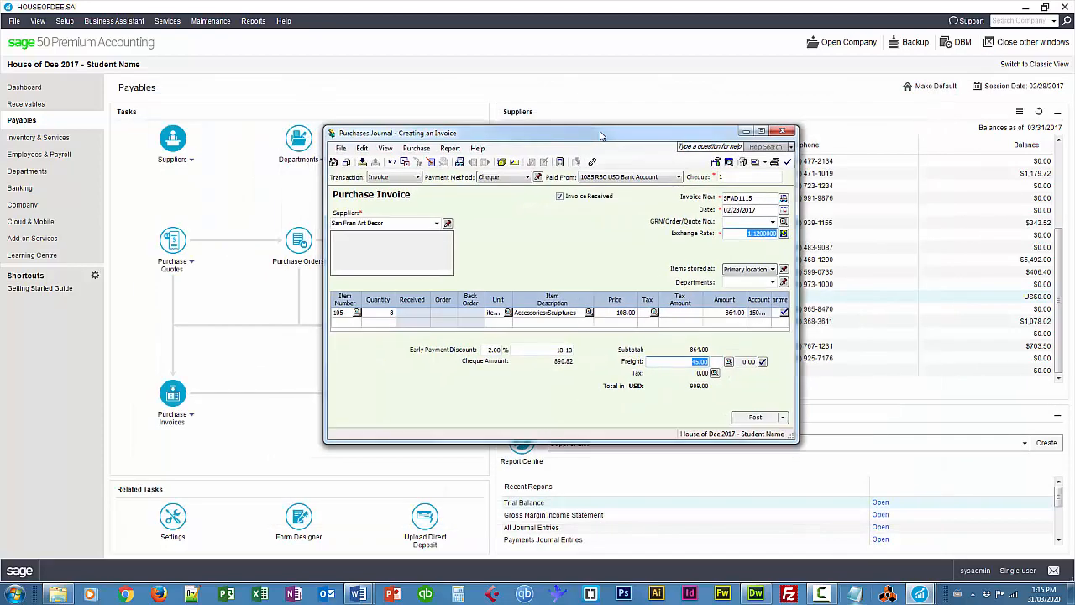
# Post the purchase invoice without department allocations and close the Purchases Journal
pyautogui.click(755, 418)
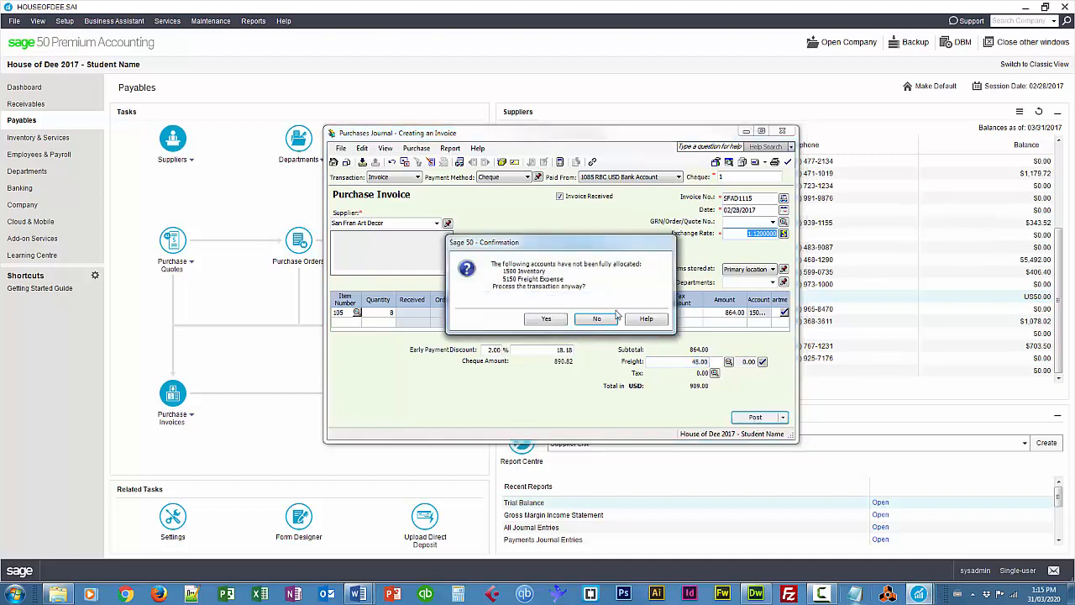
pyautogui.click(548, 319)
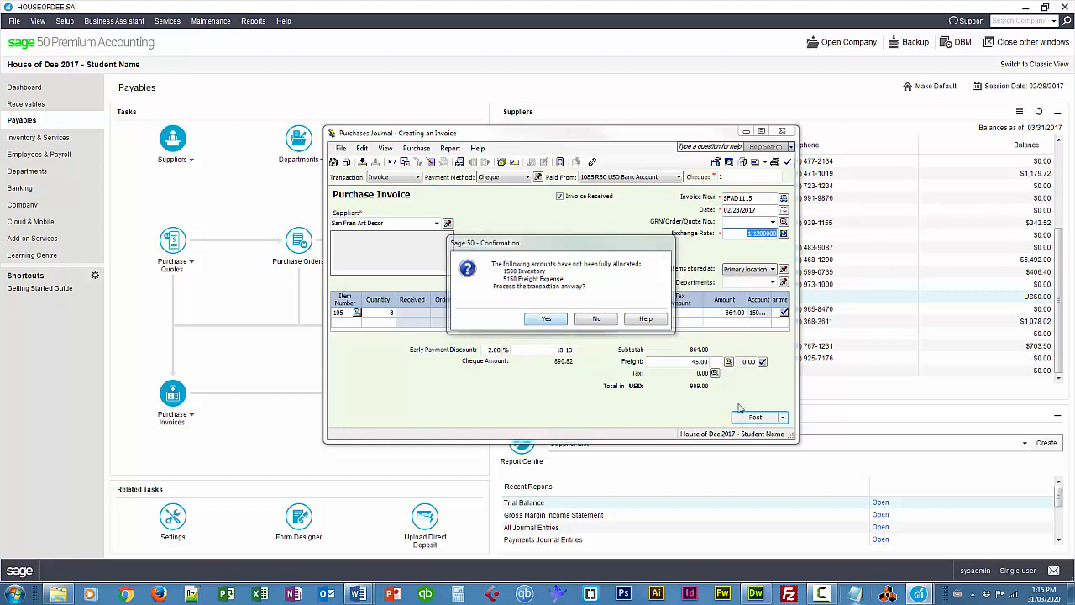
pyautogui.click(782, 132)
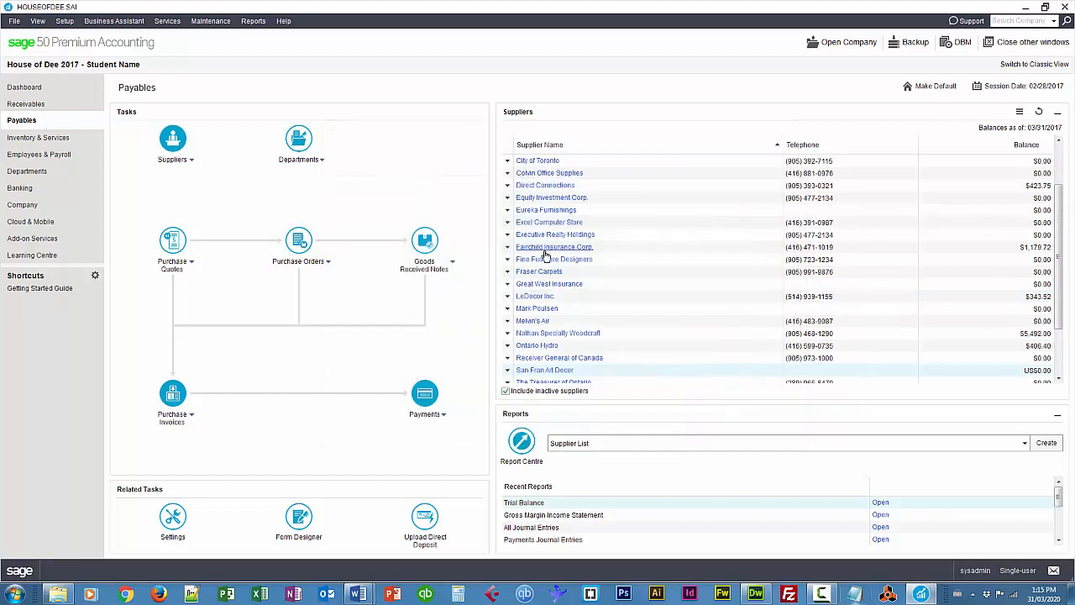
# Start a new sales invoice for the customer Broadway Deco Art from Receivables
pyautogui.click(39, 105)
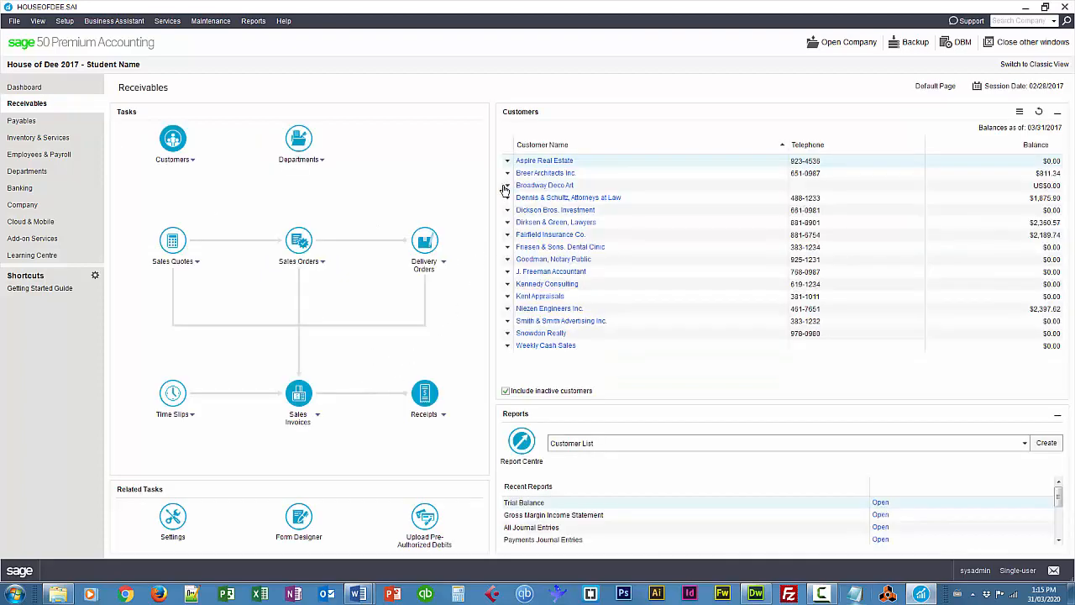
pyautogui.click(507, 186)
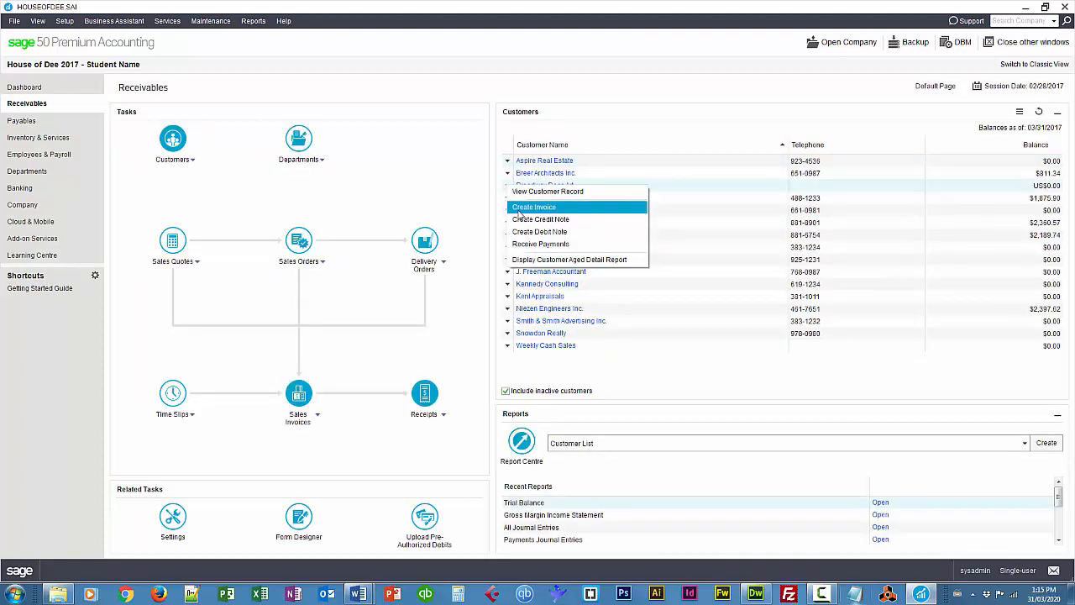
pyautogui.click(525, 206)
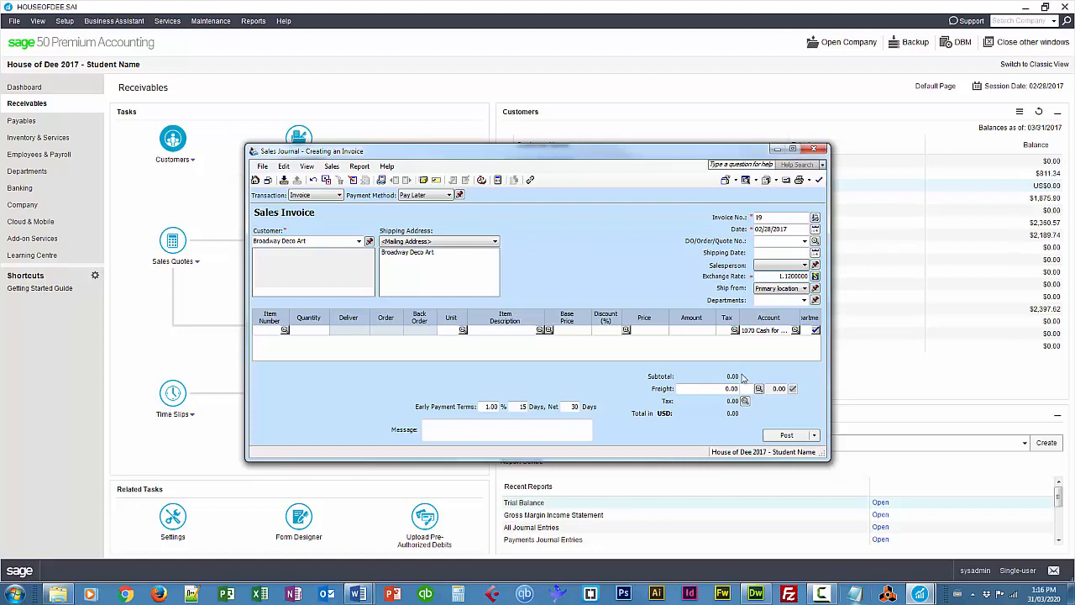
# Add 8 units of item 105 Accessories:Sculptures to the sales invoice and enter a freight charge of 40.00
pyautogui.doubleClick(286, 332)
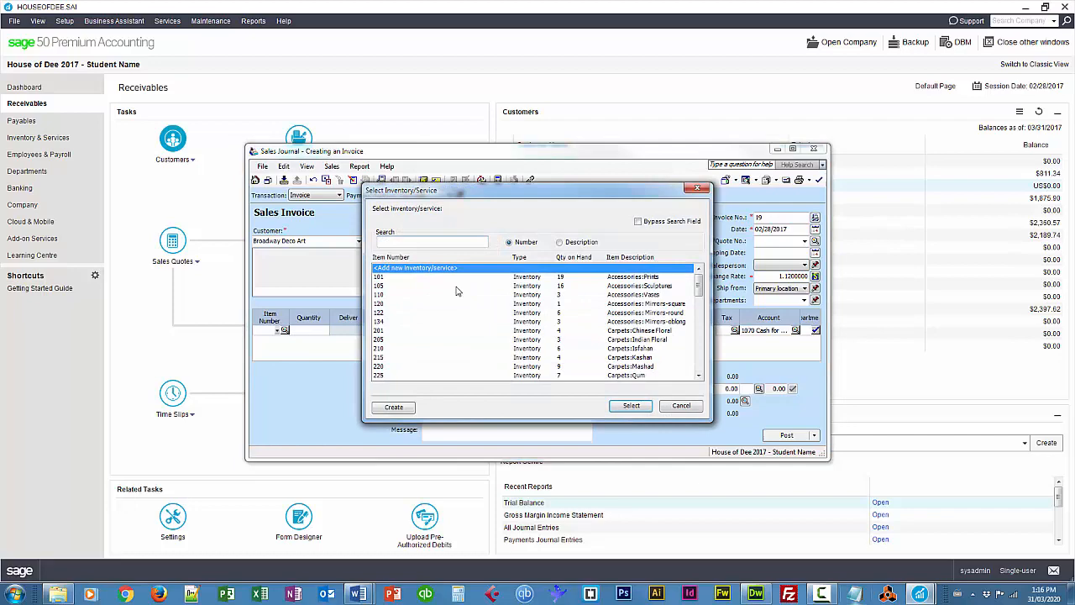
pyautogui.click(387, 285)
pyautogui.click(630, 406)
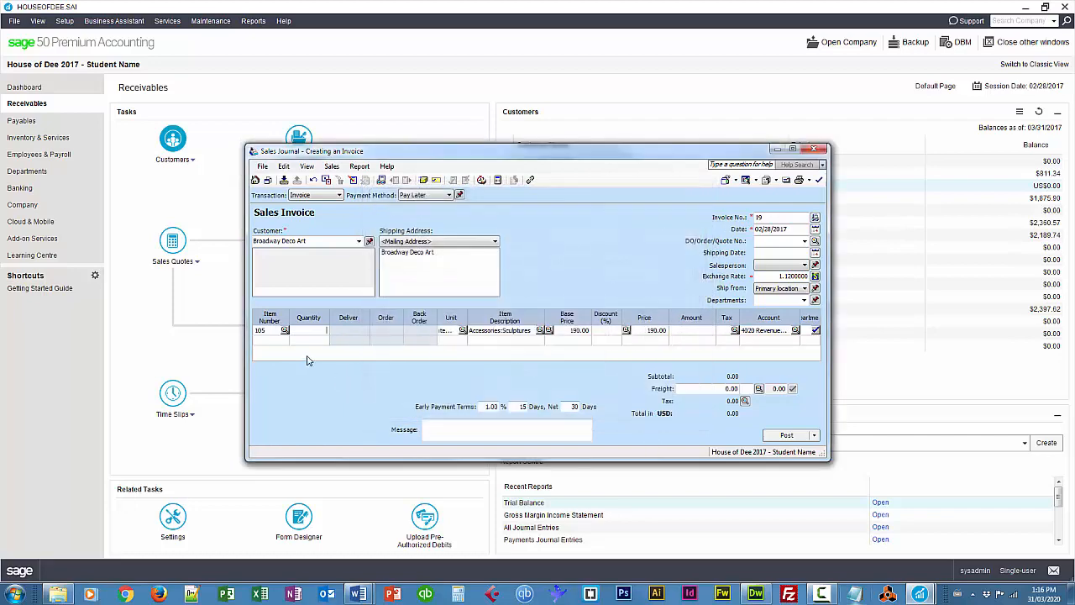
pyautogui.write('8')
pyautogui.click(445, 333)
pyautogui.click(722, 388)
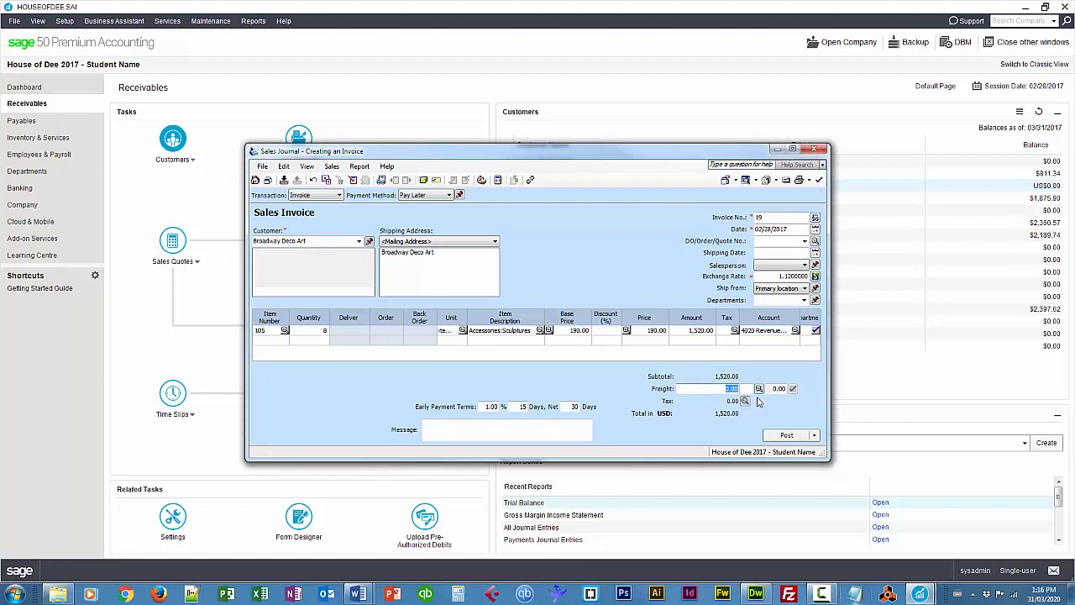
pyautogui.write('40')
pyautogui.press('Tab')
# Post the sales invoice without department allocations and close the Sales Journal
pyautogui.click(786, 435)
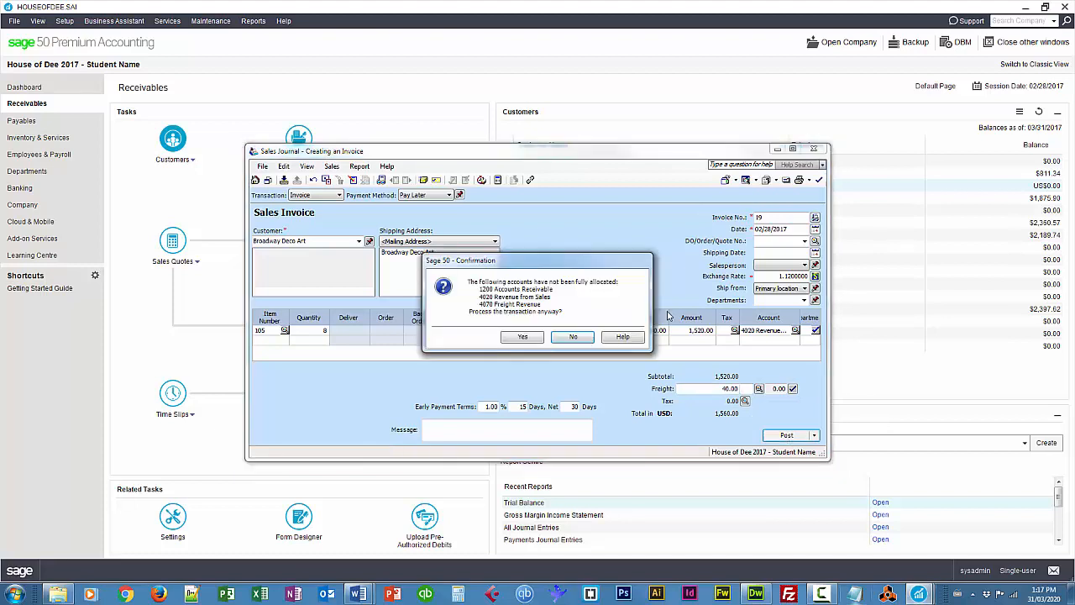
pyautogui.click(522, 338)
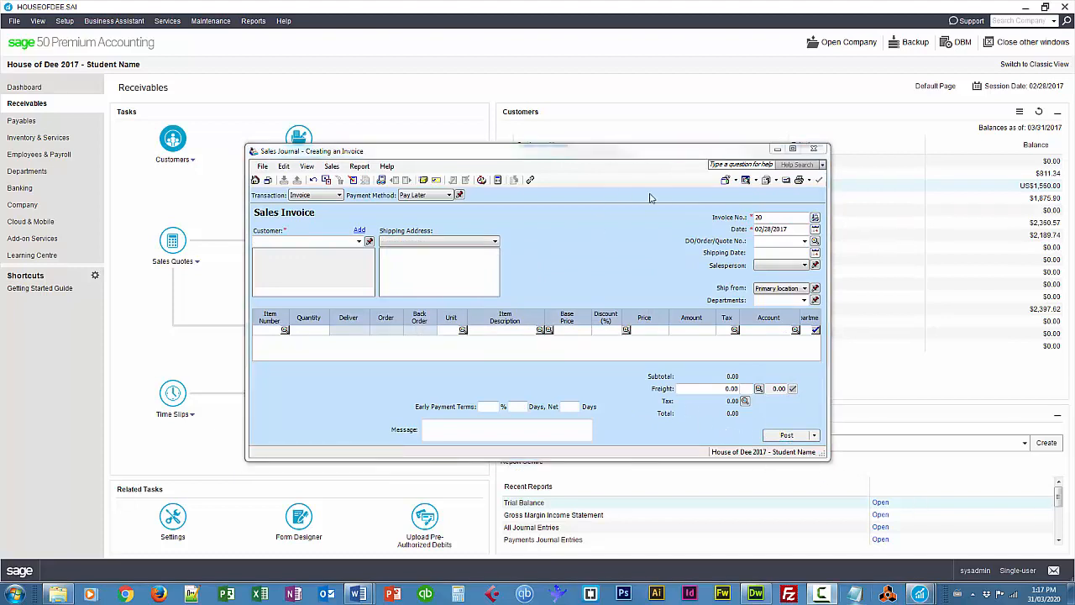
pyautogui.click(814, 150)
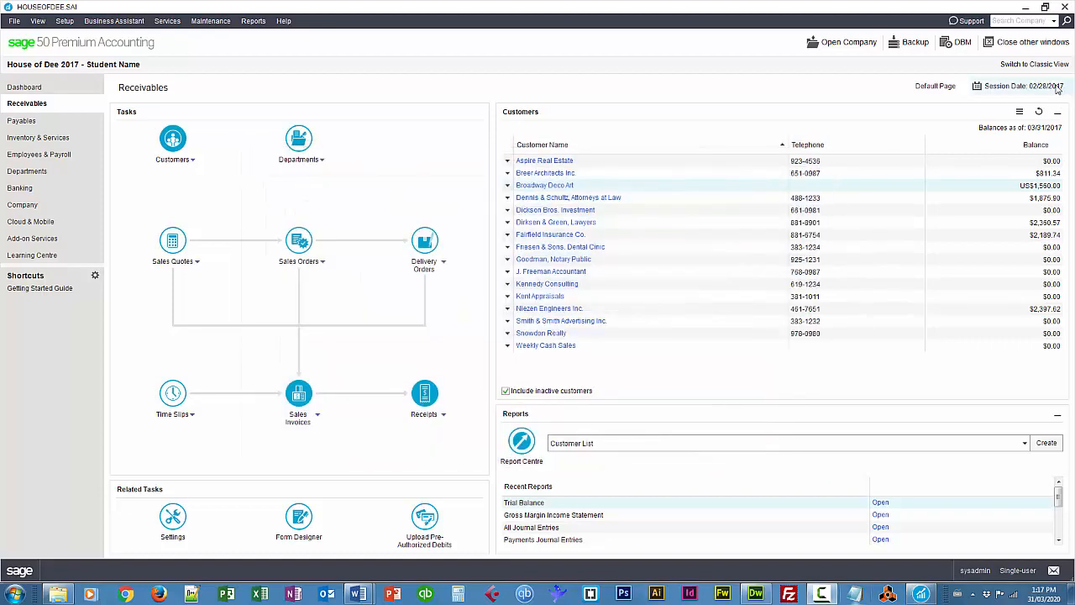
# Advance the session date to 03/31/2017 without backing up the data, and dismiss the Checklists and Daily Business Manager windows
pyautogui.click(1032, 86)
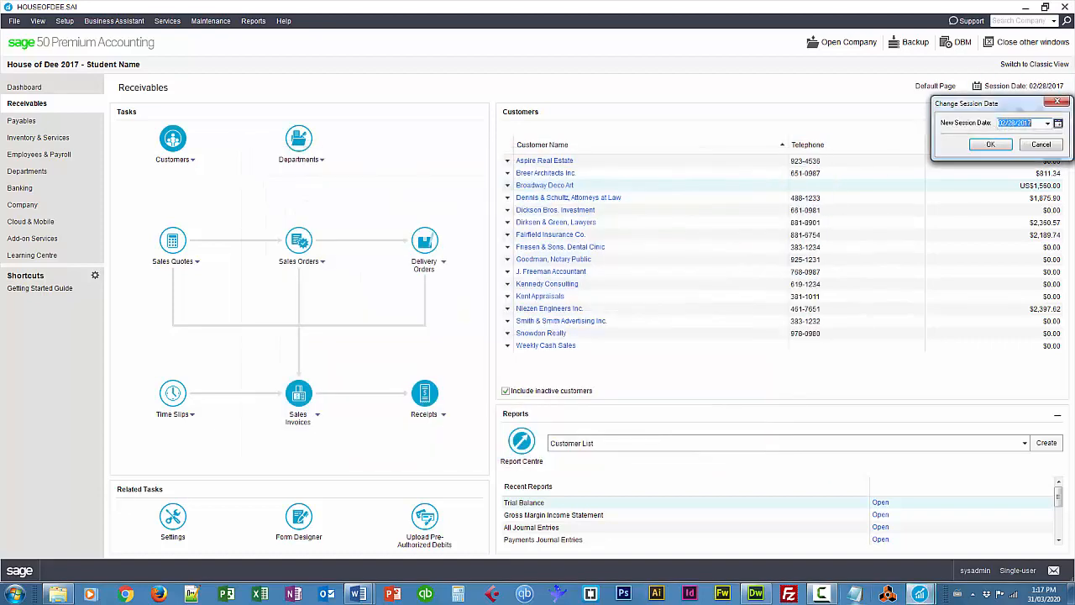
pyautogui.click(1057, 124)
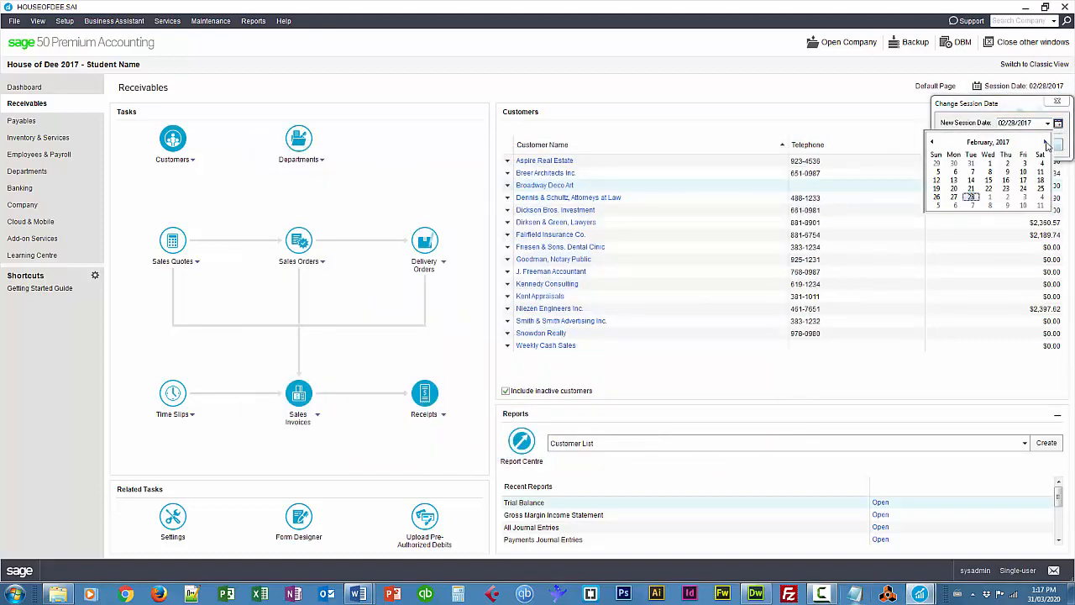
pyautogui.click(1045, 142)
pyautogui.click(1023, 199)
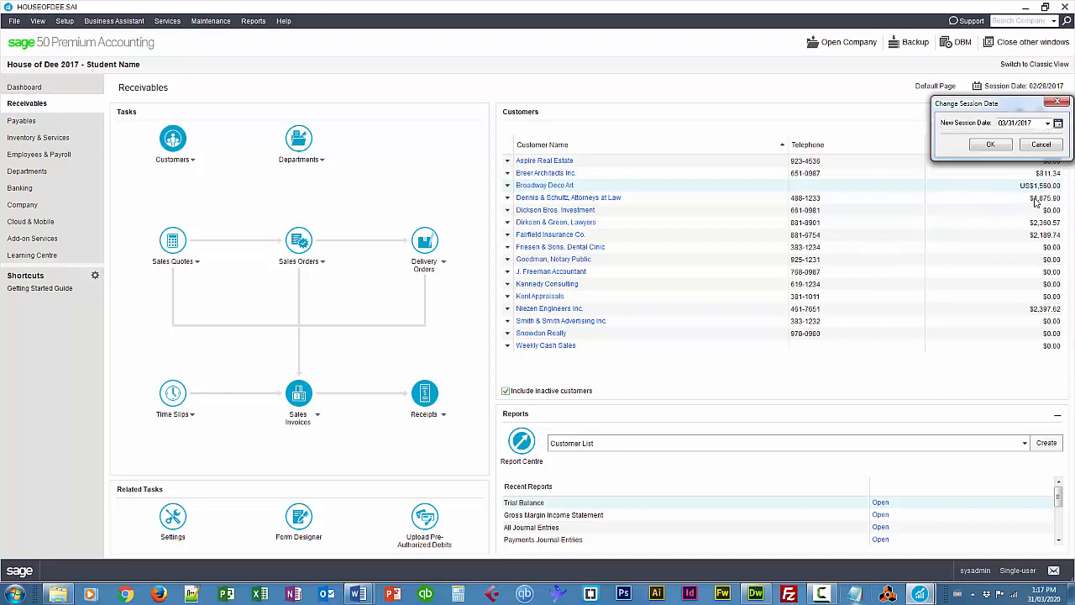
pyautogui.click(992, 144)
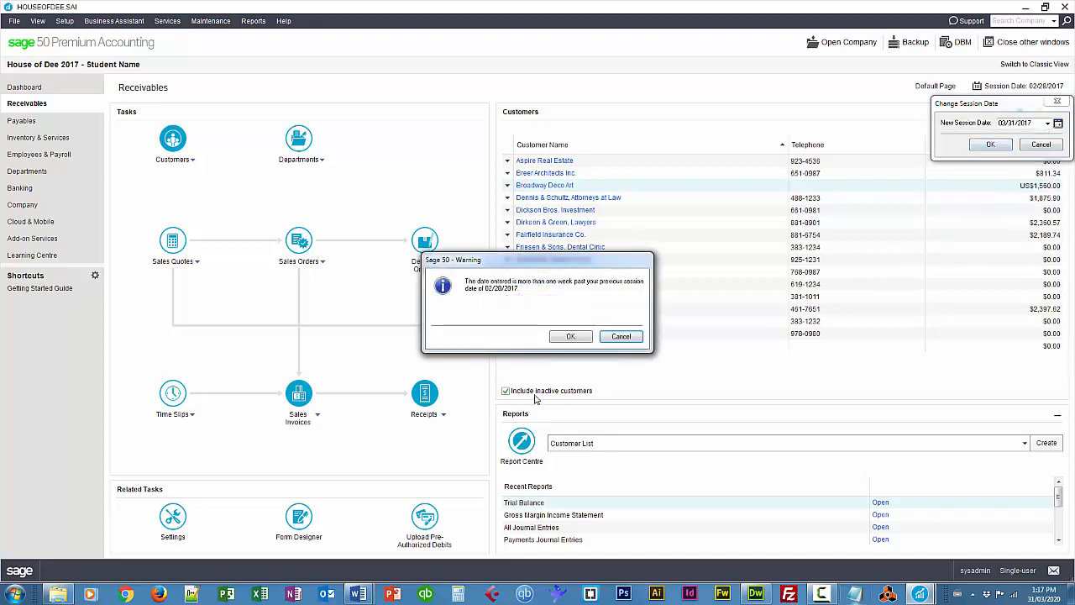
pyautogui.click(571, 338)
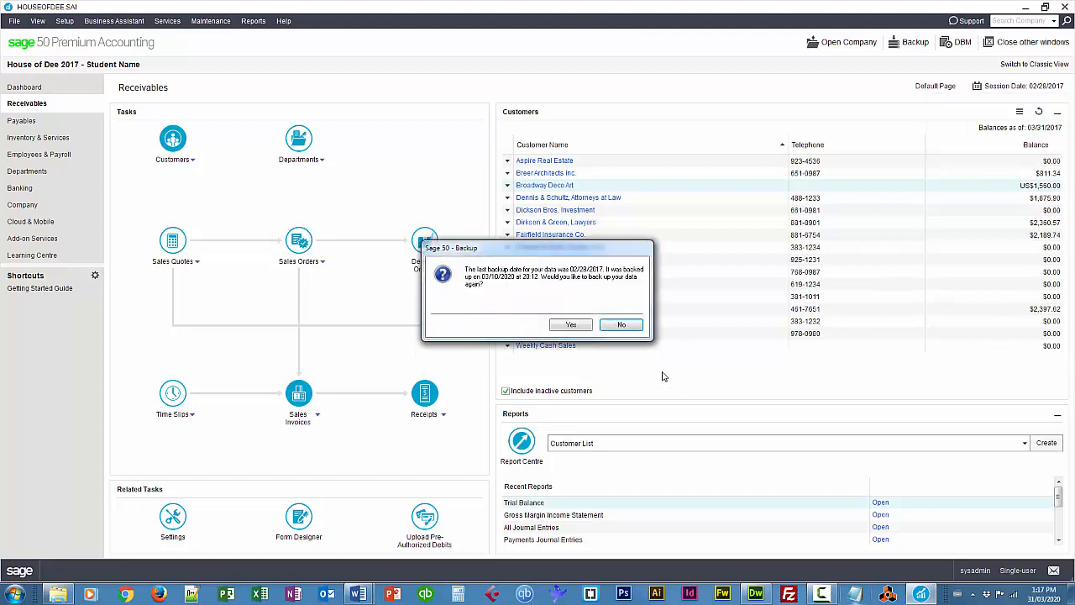
pyautogui.click(619, 325)
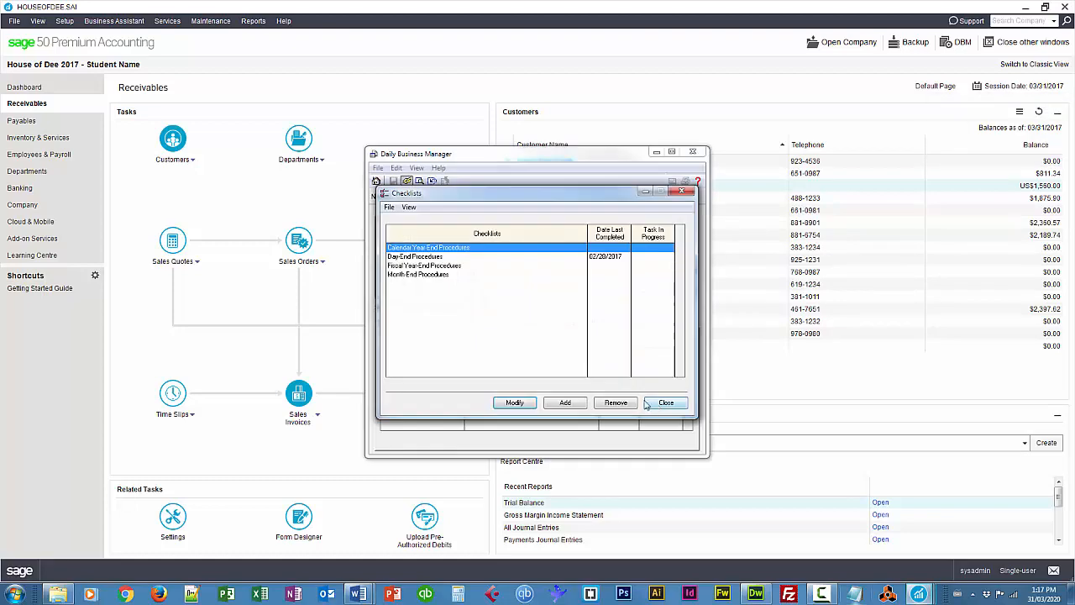
pyautogui.click(685, 194)
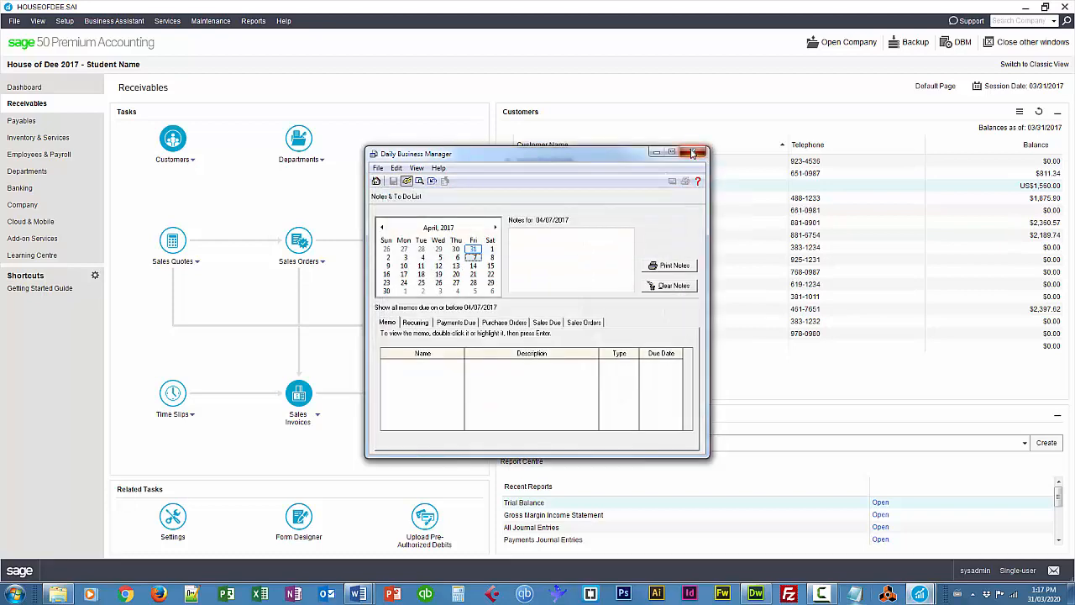
pyautogui.click(692, 151)
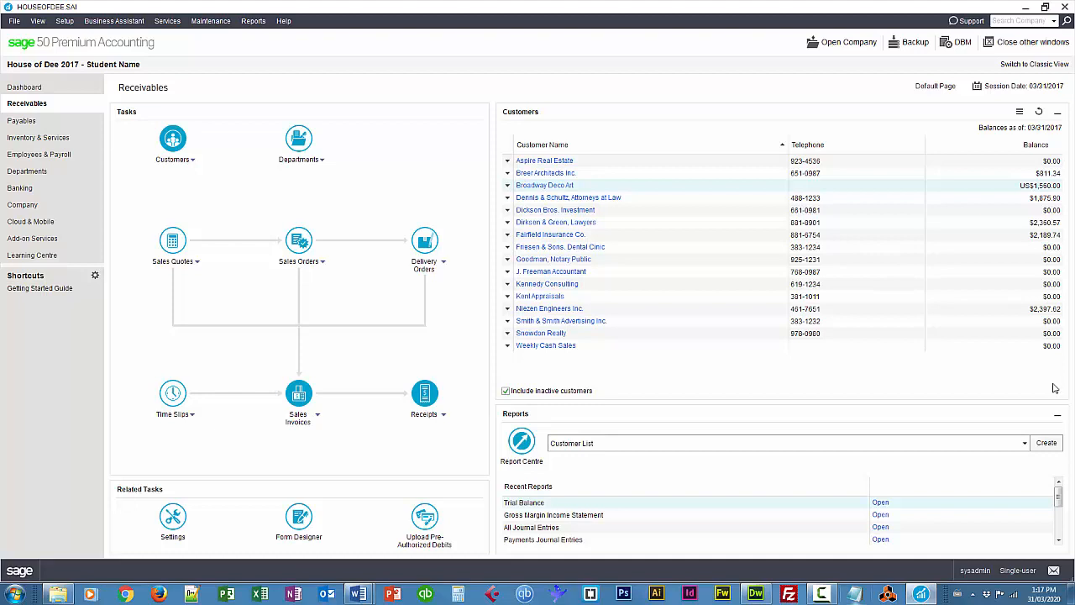
# Start a payment receipt for the customer Broadway Deco Art dated 03/11/2017 with an exchange rate of 1.108
pyautogui.click(507, 185)
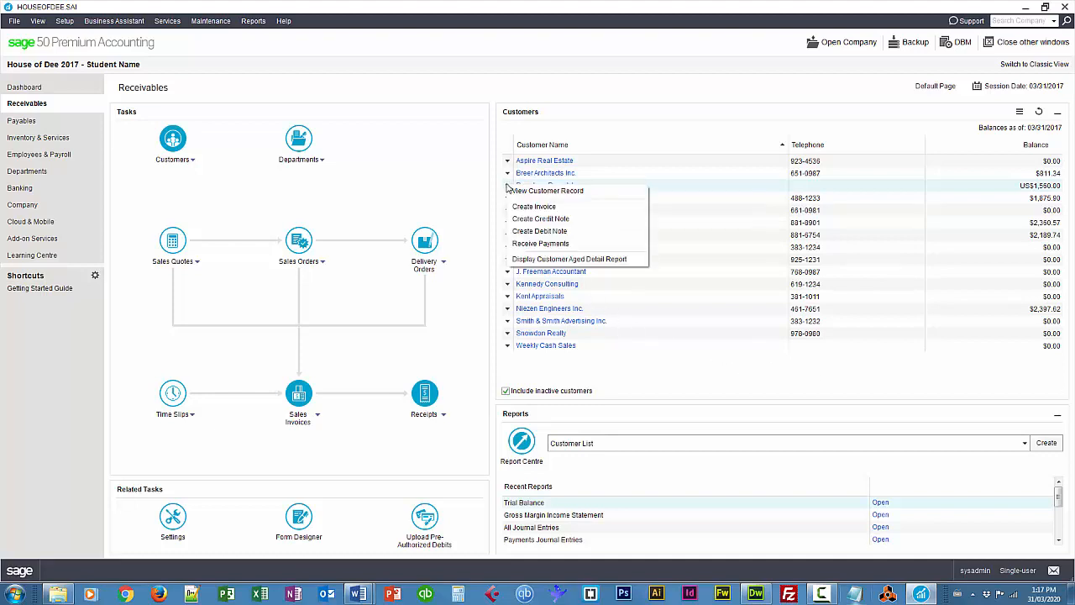
pyautogui.click(541, 243)
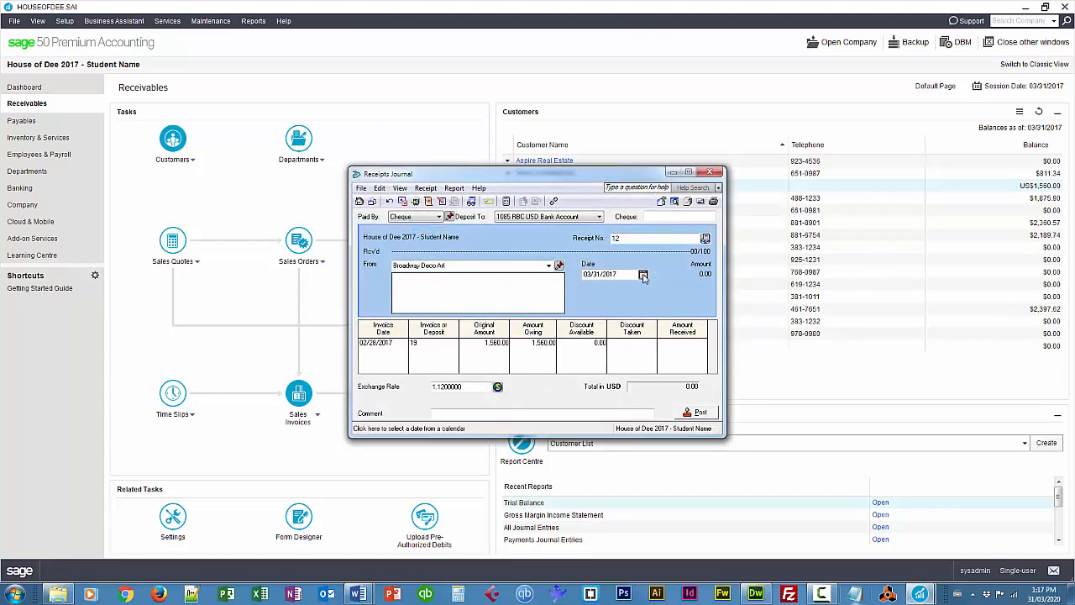
pyautogui.click(642, 276)
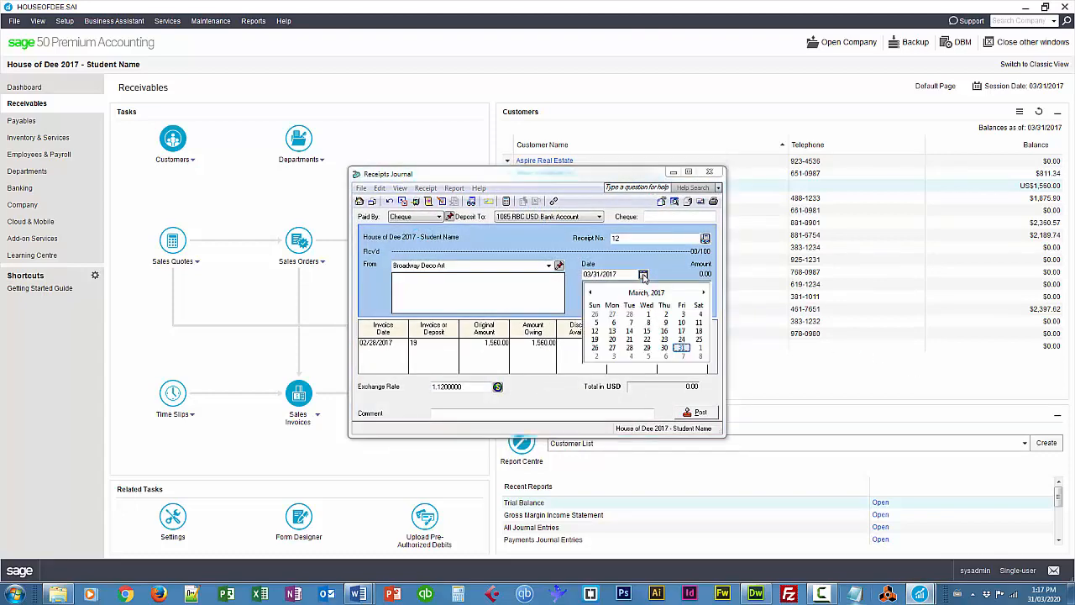
pyautogui.click(699, 323)
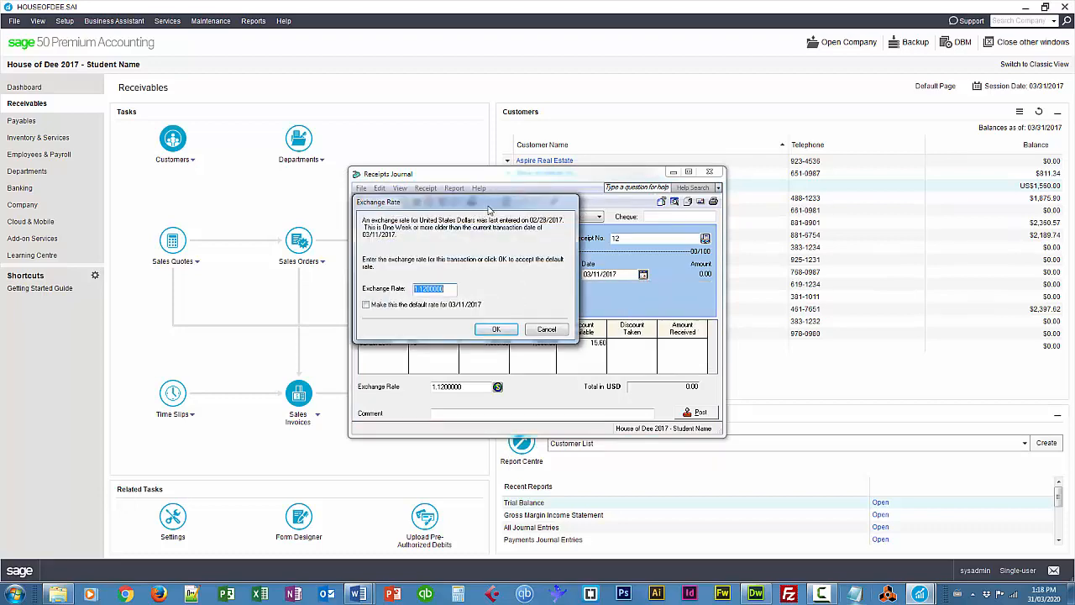
pyautogui.moveTo(490, 206); pyautogui.dragTo(637, 313)
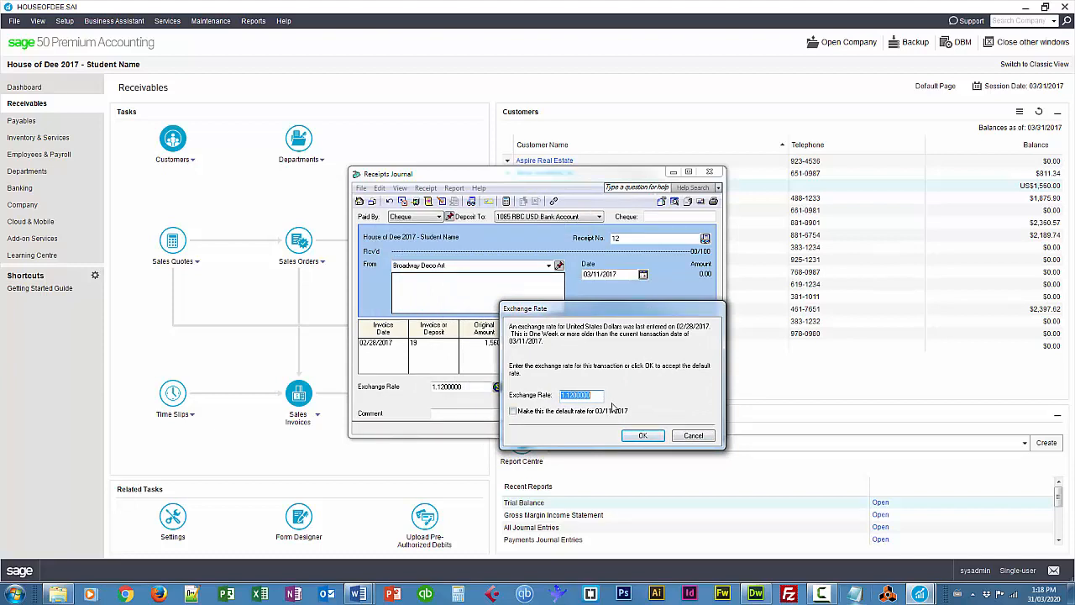
pyautogui.write('1.108')
pyautogui.click(643, 435)
# Apply the receipt to invoice 19 with a discount taken of 15.60 and an amount received of 1,544.40
pyautogui.click(668, 350)
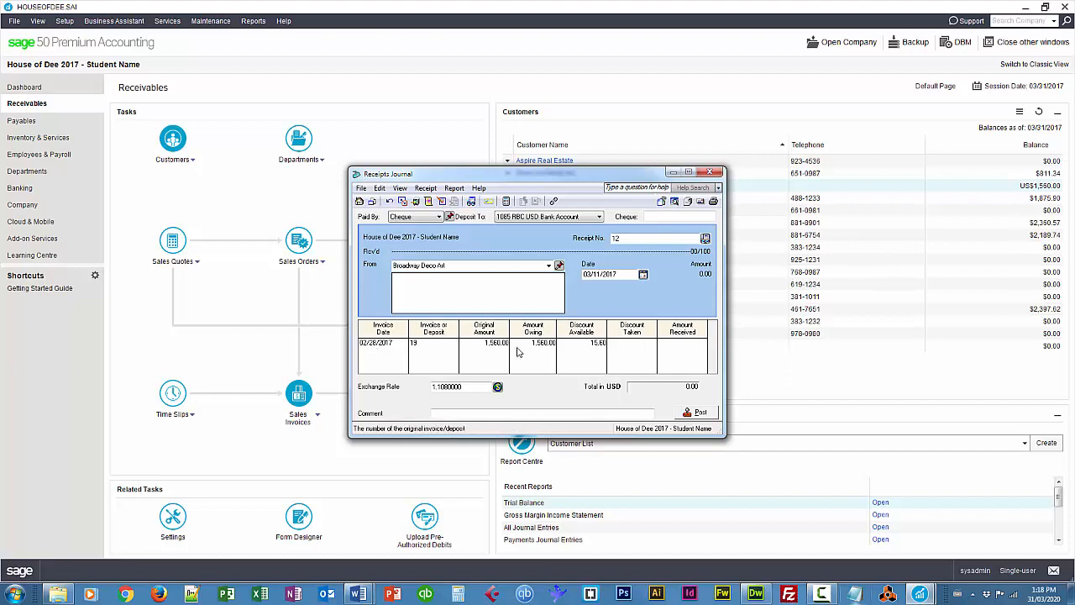
pyautogui.click(625, 347)
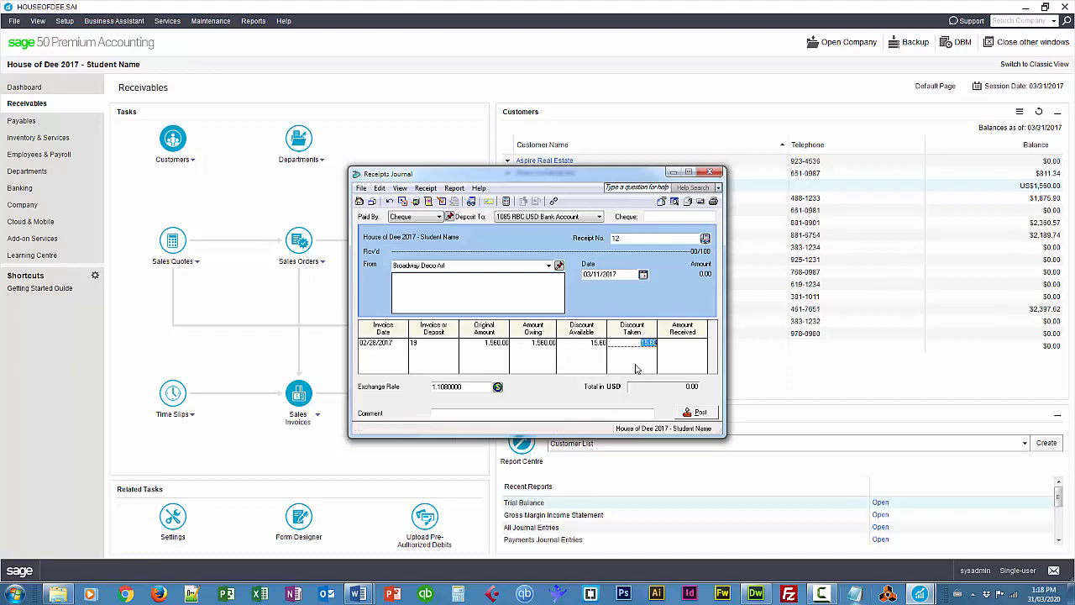
pyautogui.click(696, 346)
pyautogui.press('Tab')
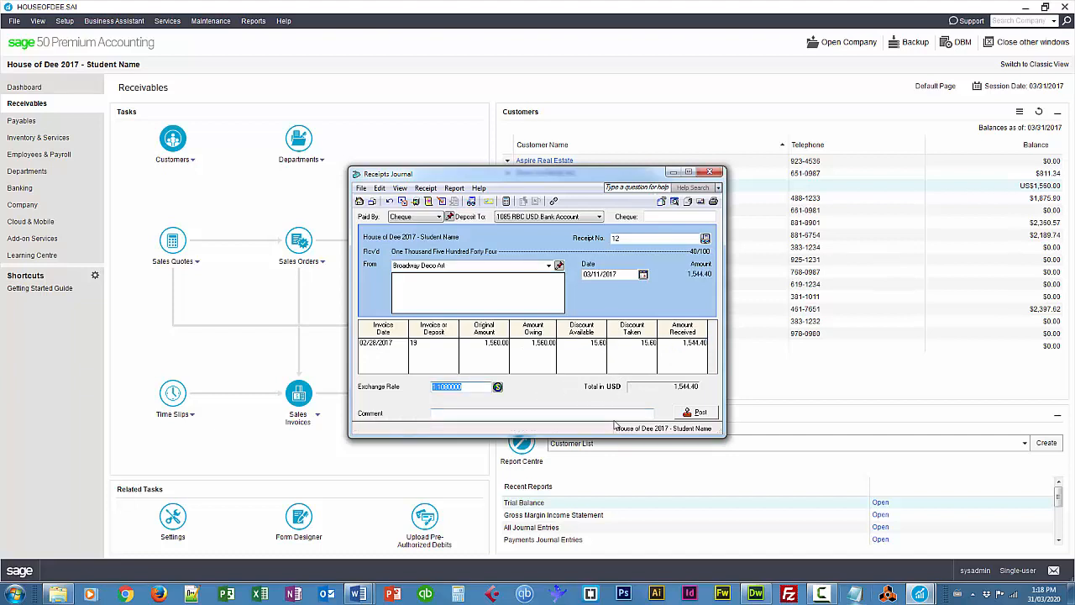
# Review the receipt's journal entry, including the currency exchange line, and post the receipt, closing the Receipts Journal
pyautogui.click(455, 189)
pyautogui.click(472, 202)
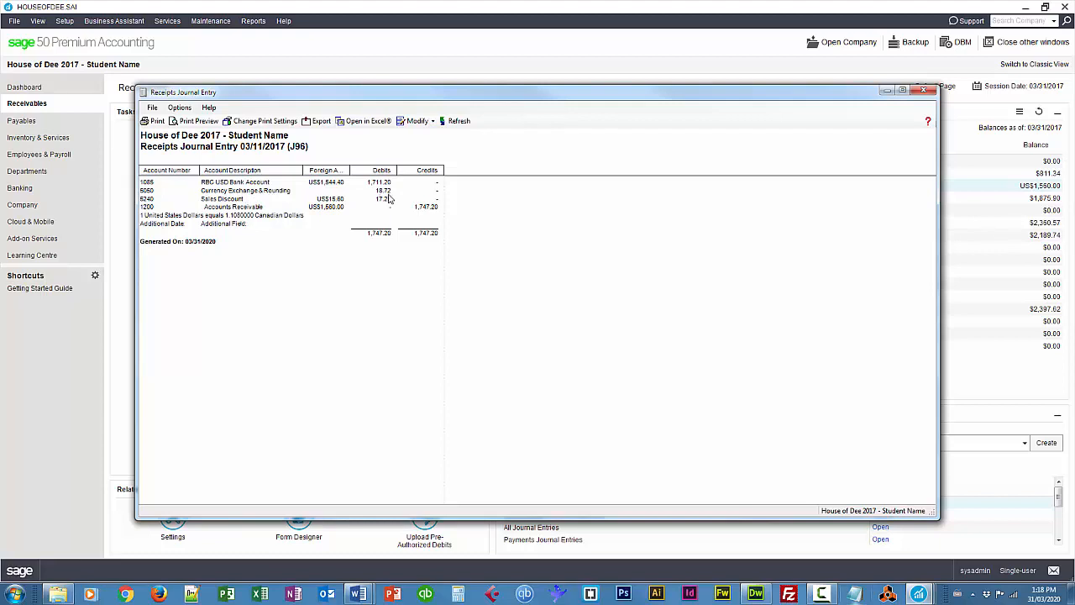
pyautogui.moveTo(444, 93); pyautogui.dragTo(459, 108)
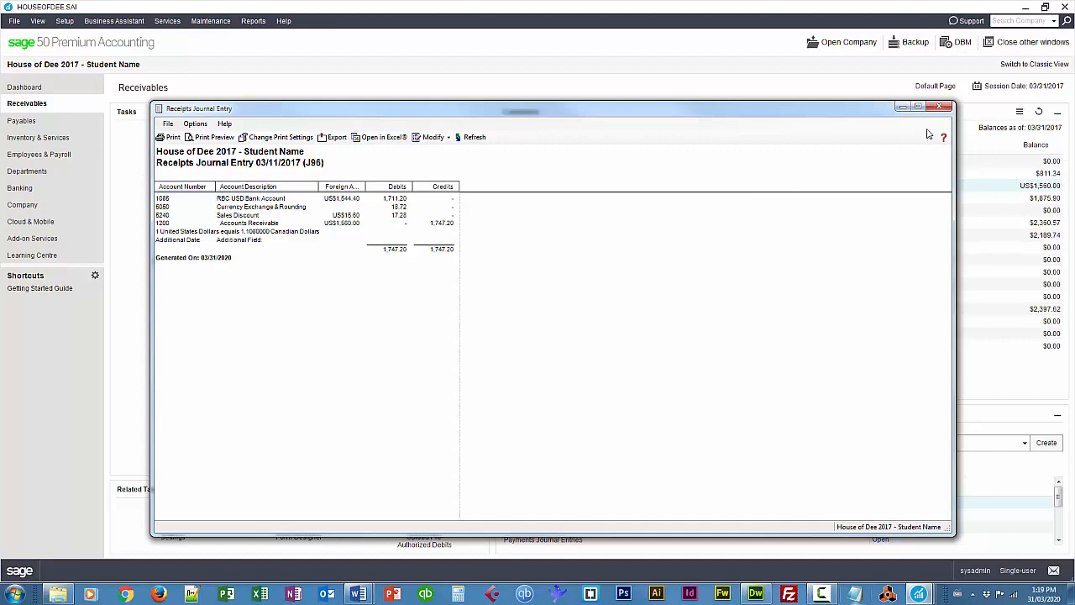
pyautogui.click(939, 106)
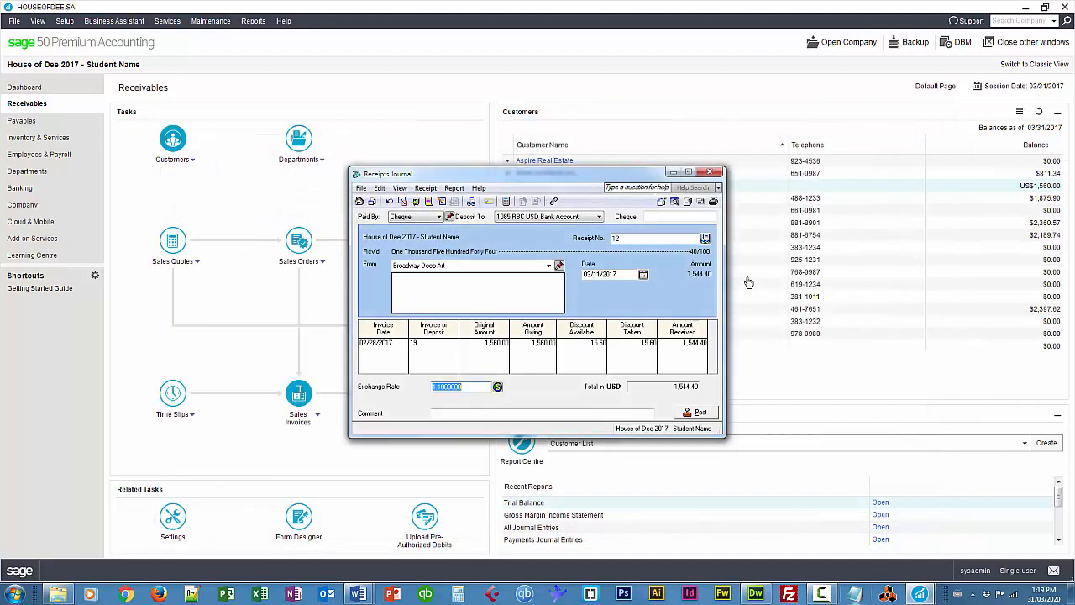
pyautogui.click(698, 413)
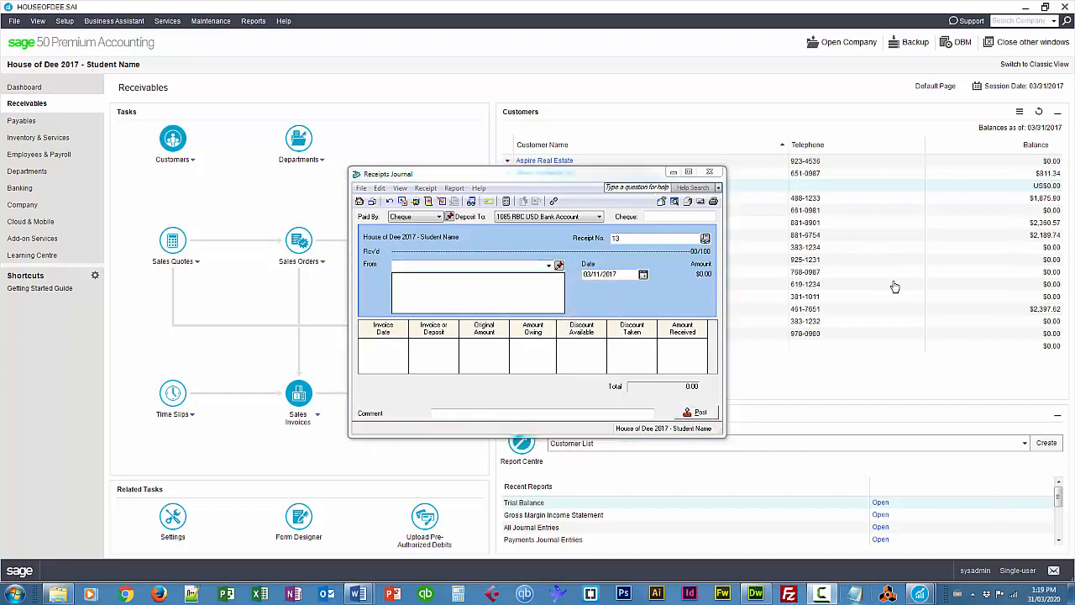
pyautogui.click(709, 172)
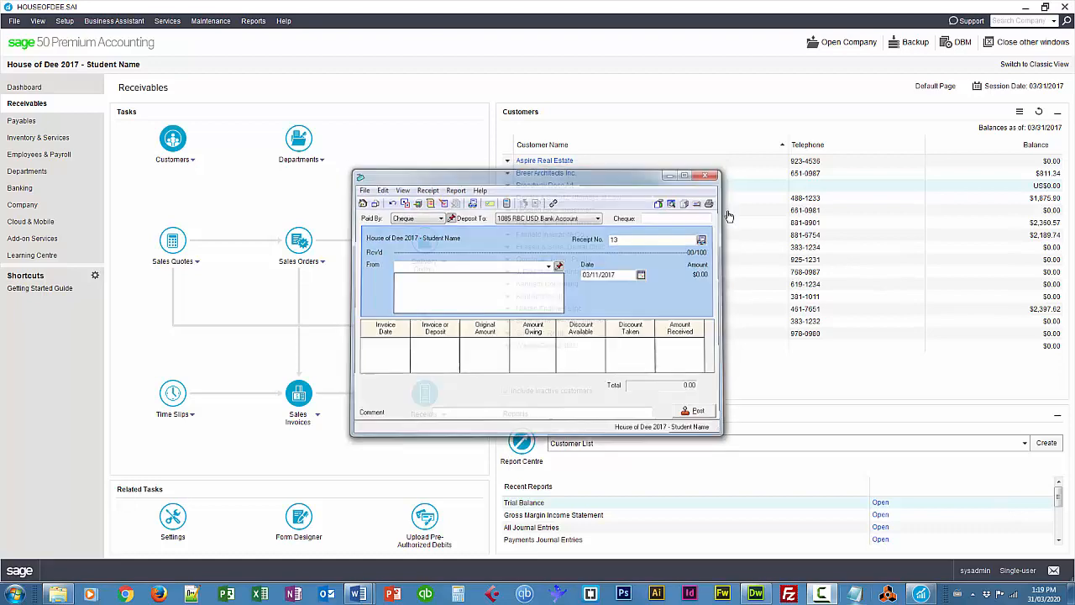